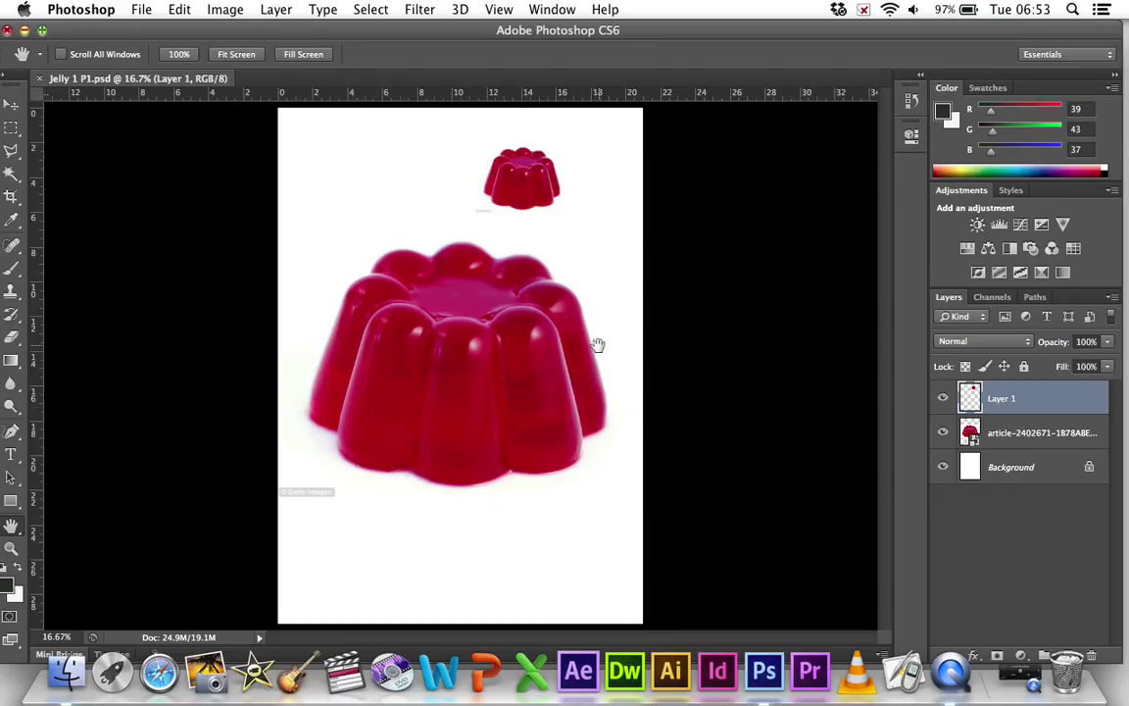
Move the small jelly on Layer 1 onto the middle of the large jelly, with transform controls shown.
click(1032, 437)
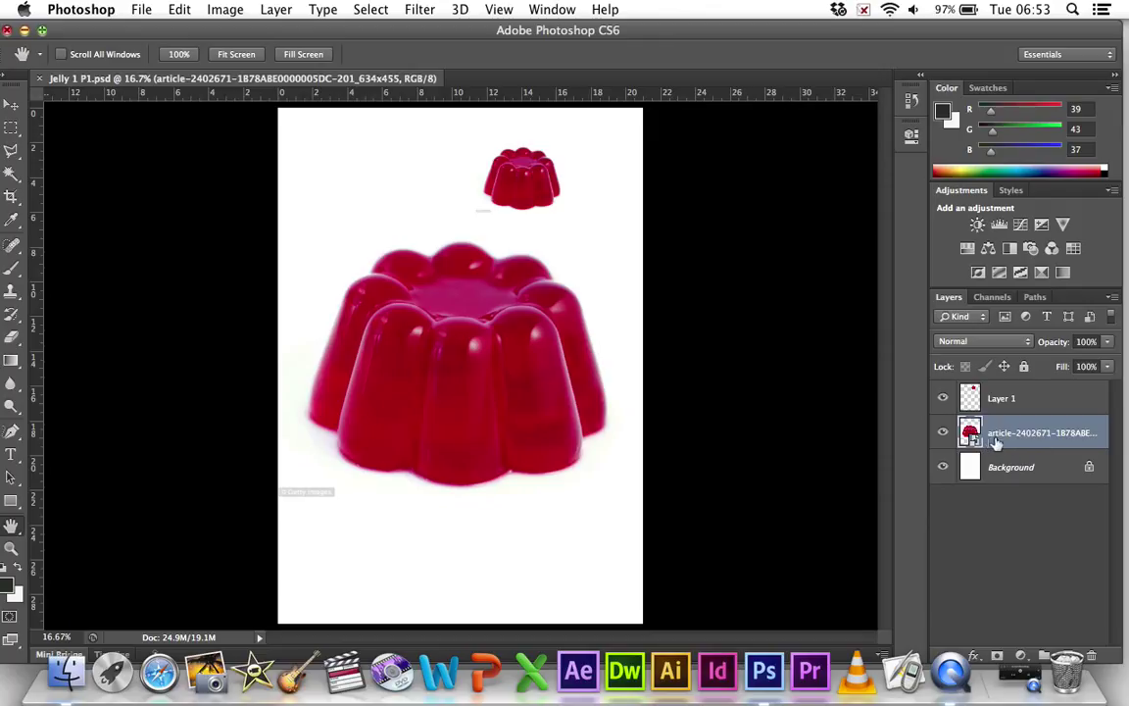
click(1045, 408)
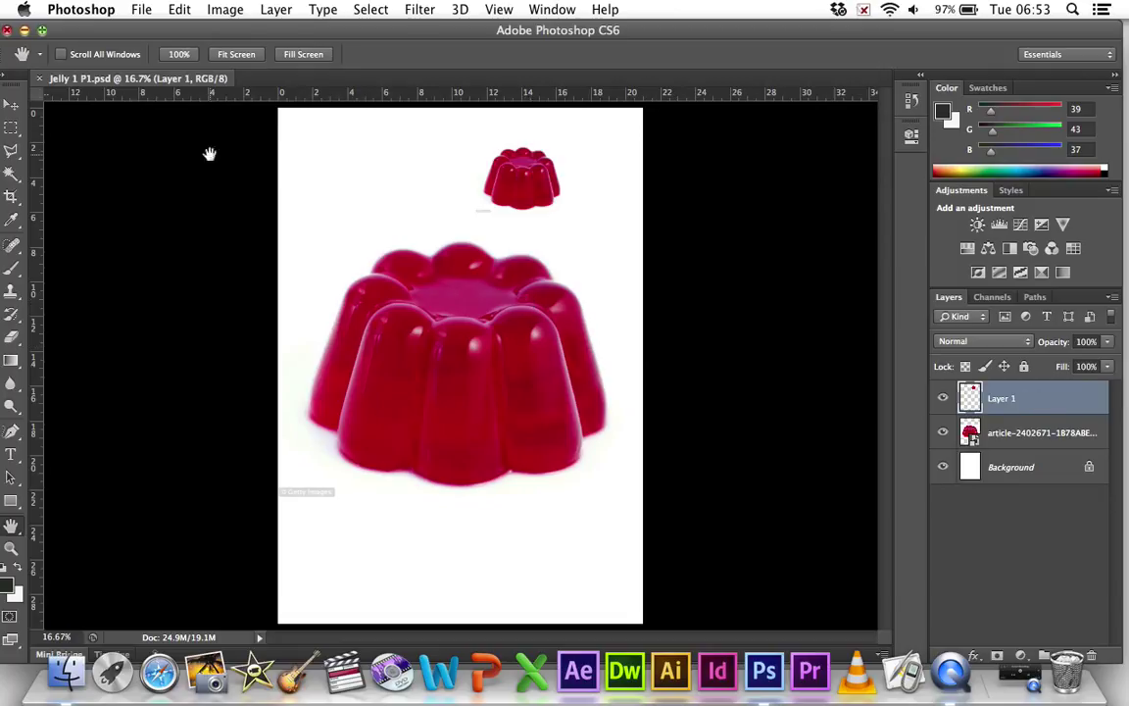
click(11, 110)
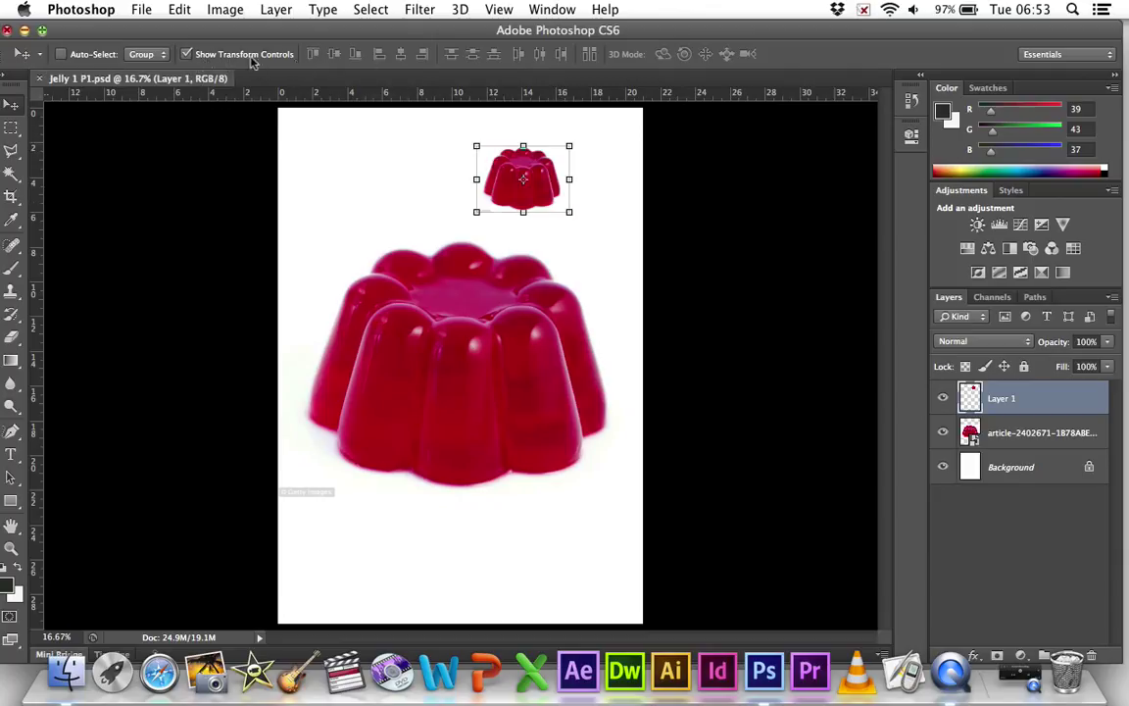
click(188, 56)
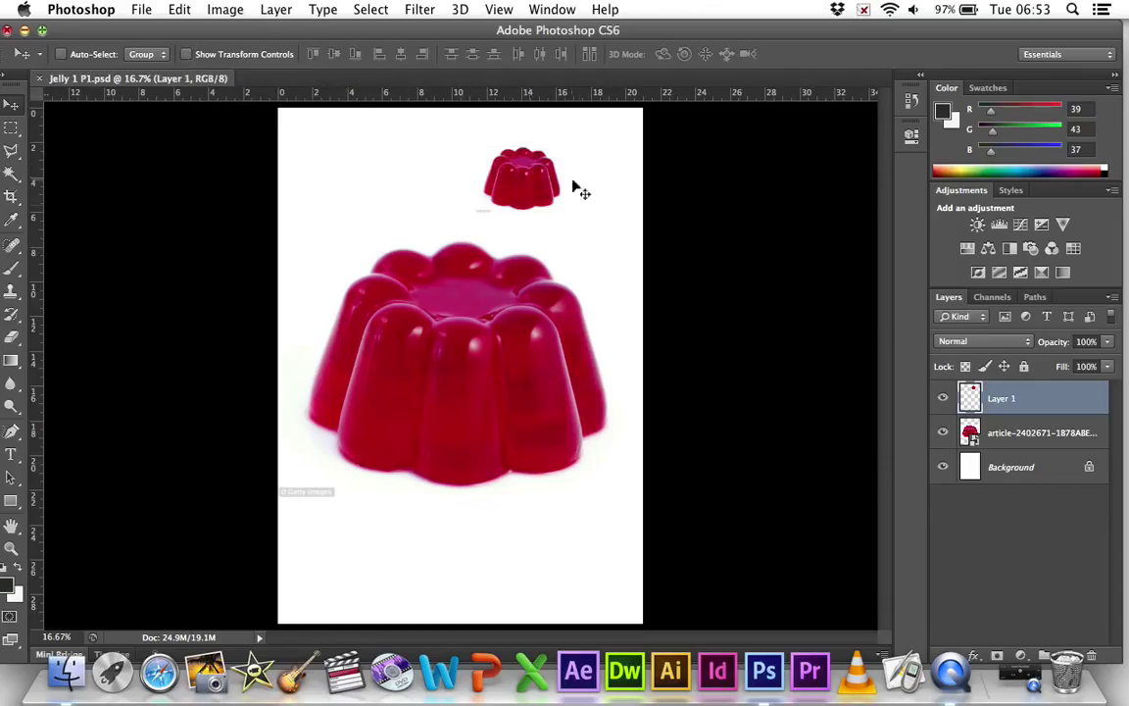
click(189, 56)
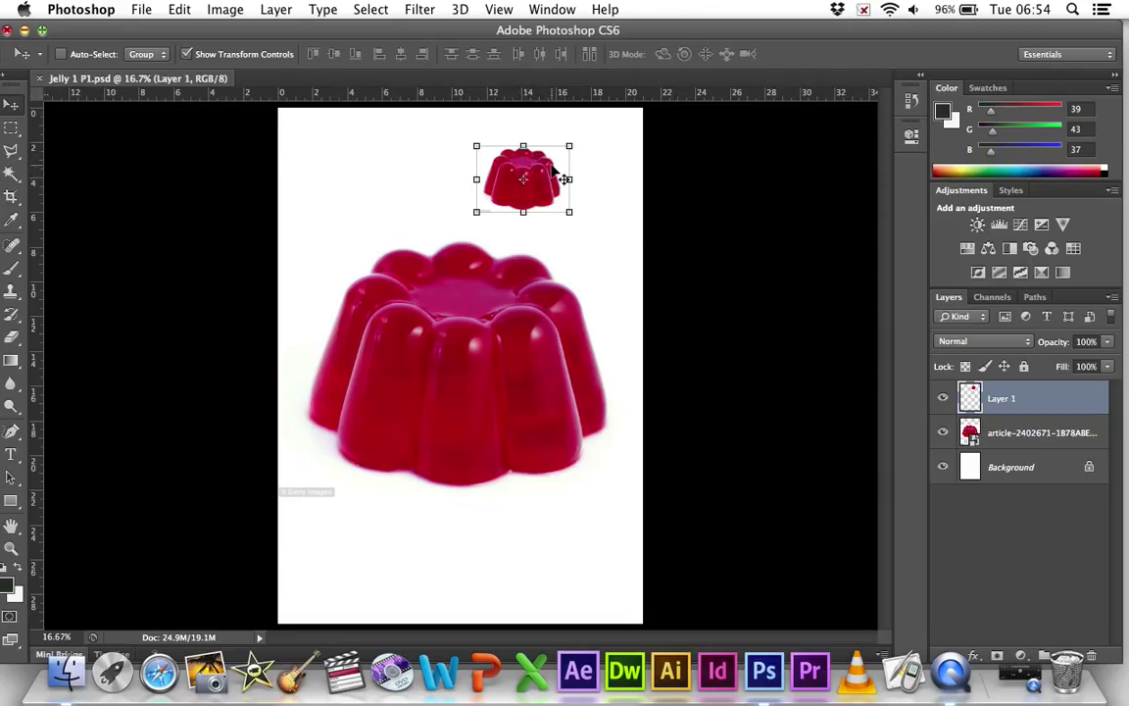
drag(555, 173, 494, 326)
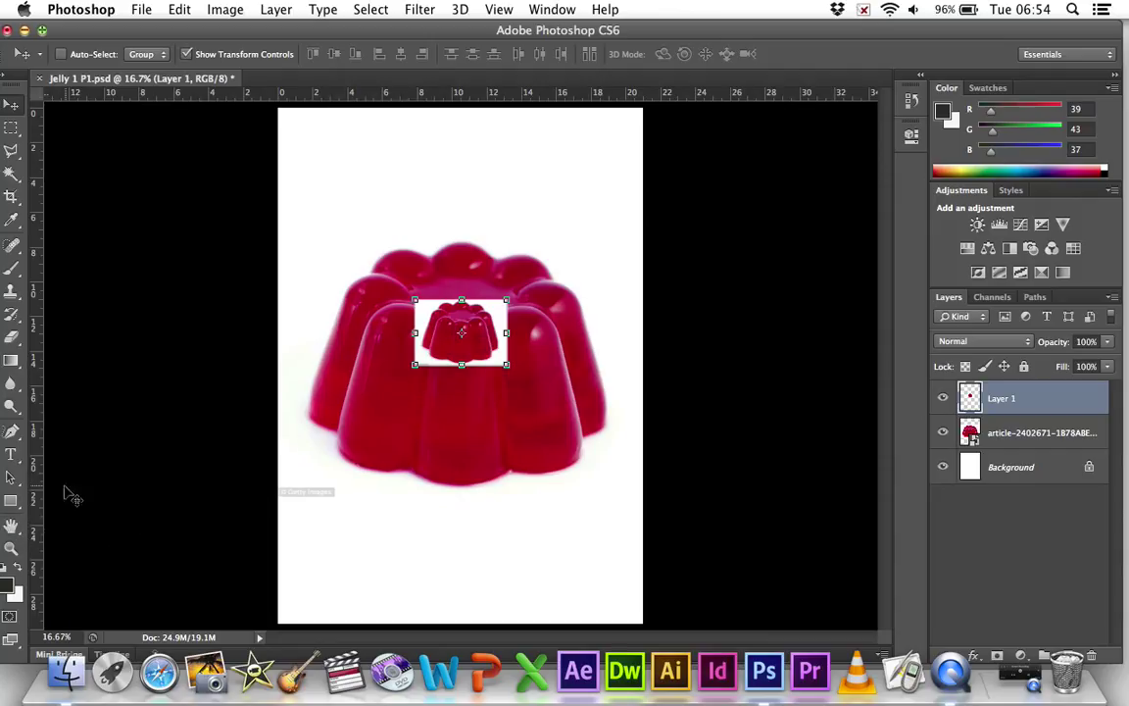
click(13, 528)
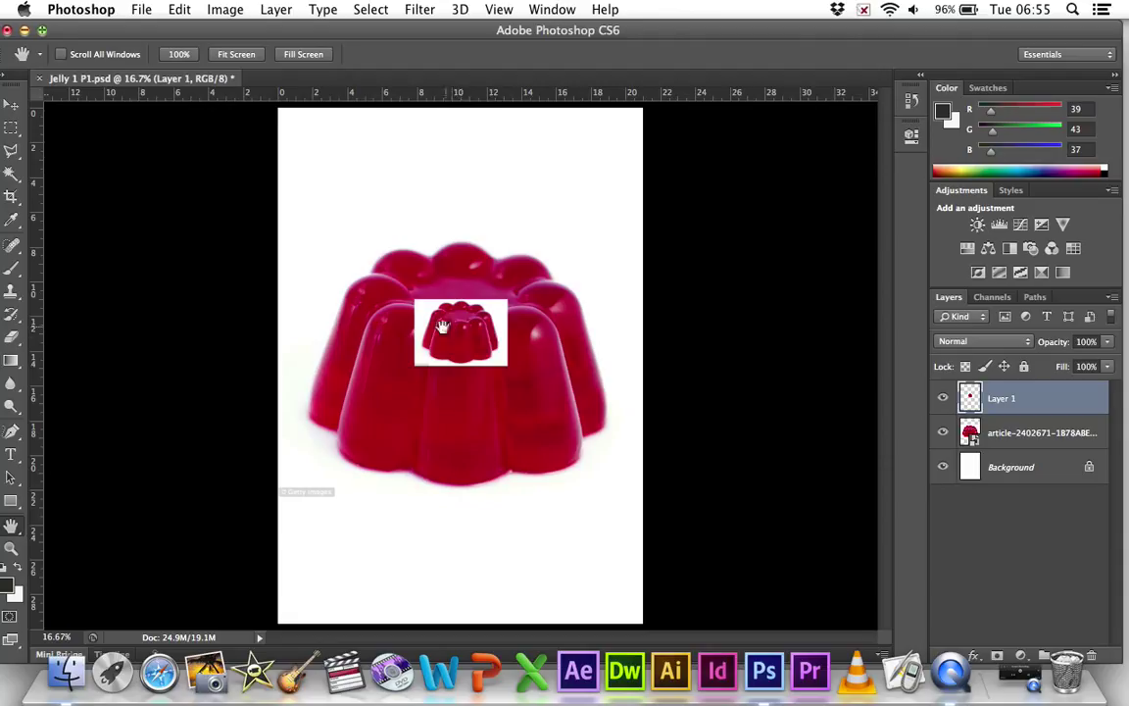
Reorder the large jelly layer above Layer 1 and return Layer 1 to the top of the stack.
click(1045, 439)
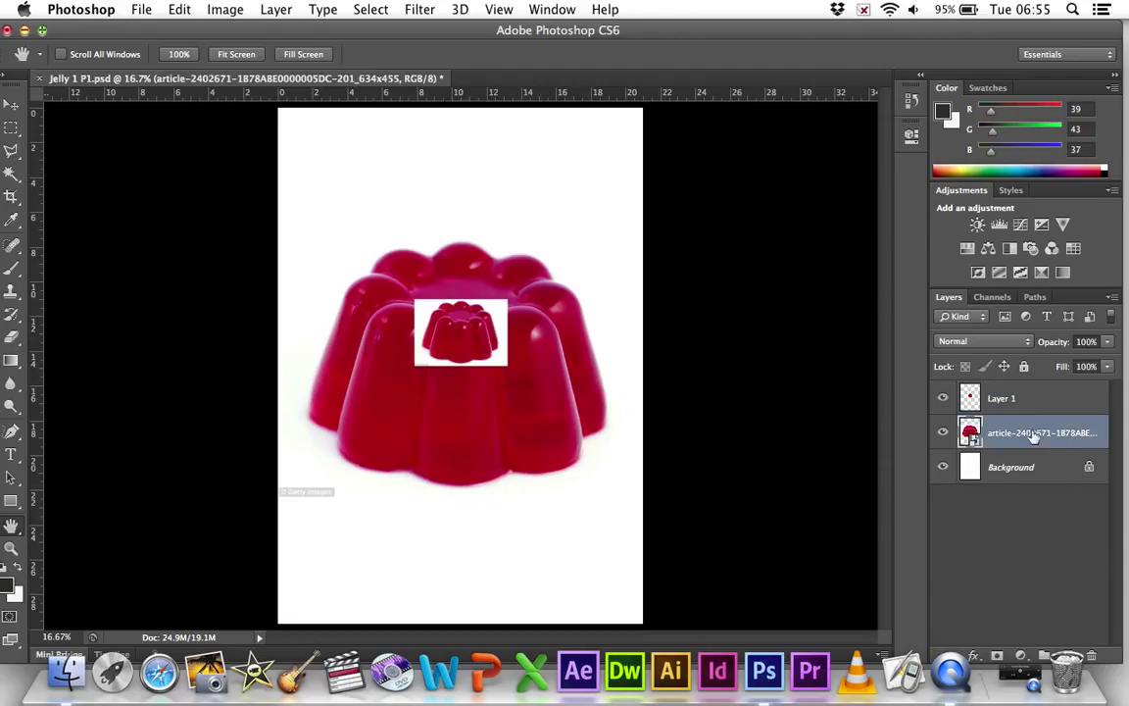
drag(1045, 439, 1026, 391)
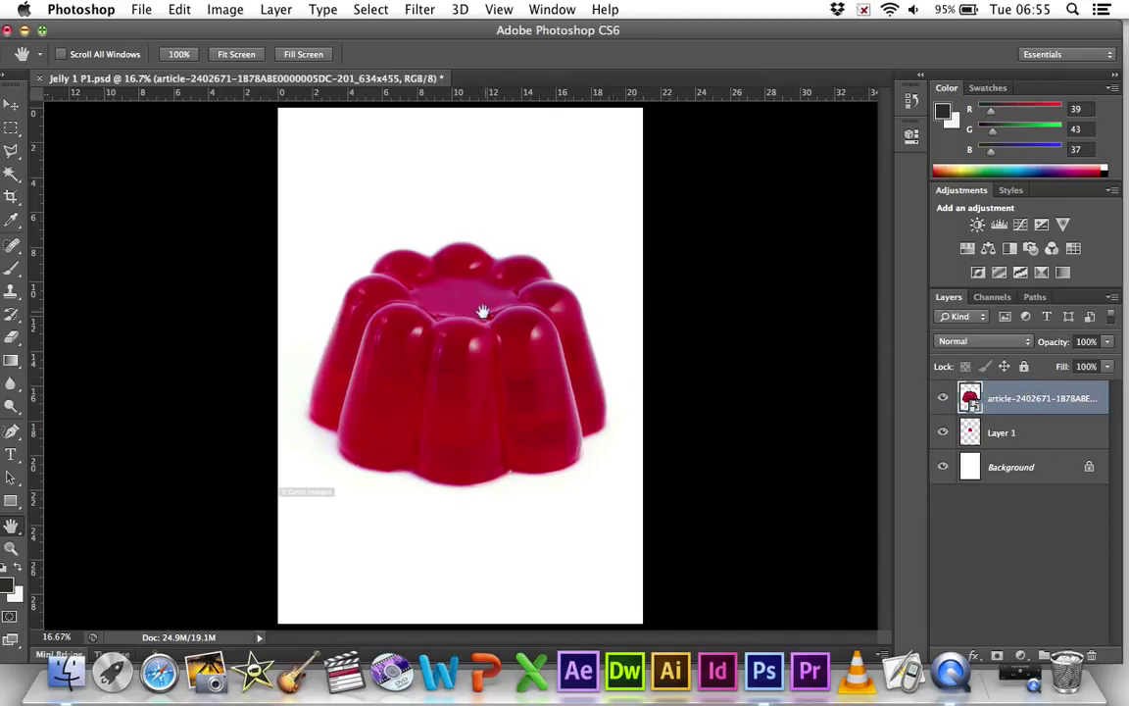
click(1039, 439)
drag(1041, 438, 1036, 391)
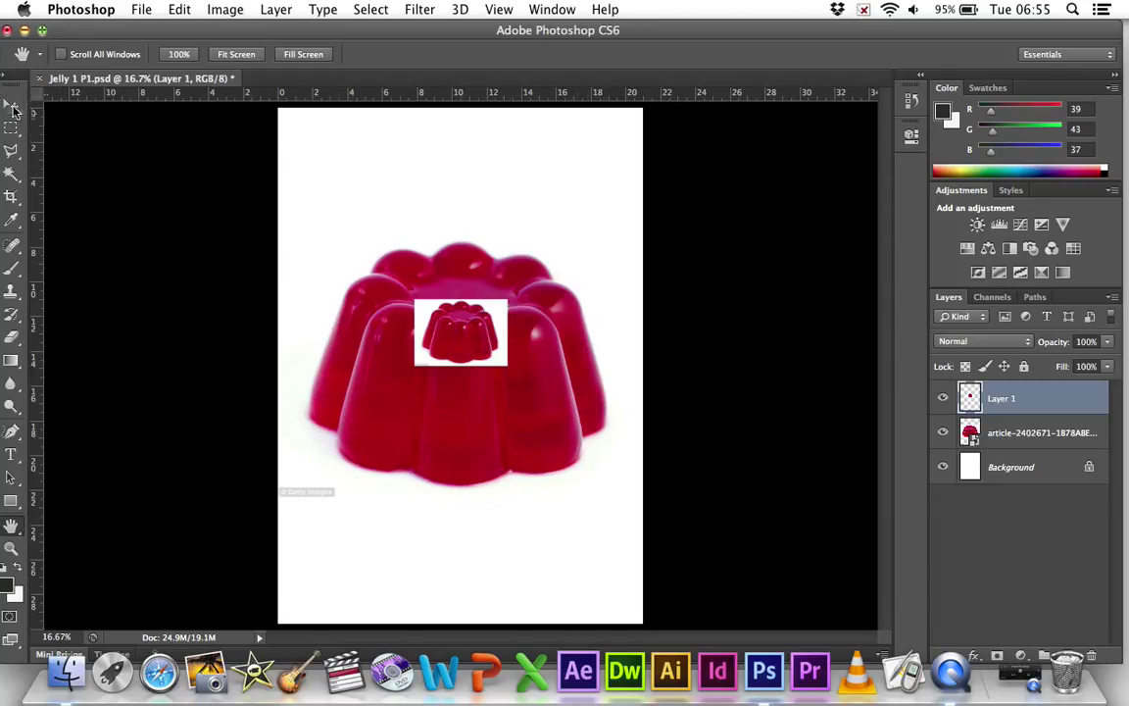
Enlarge the small jelly on Layer 1 proportionally to about 159%.
click(13, 109)
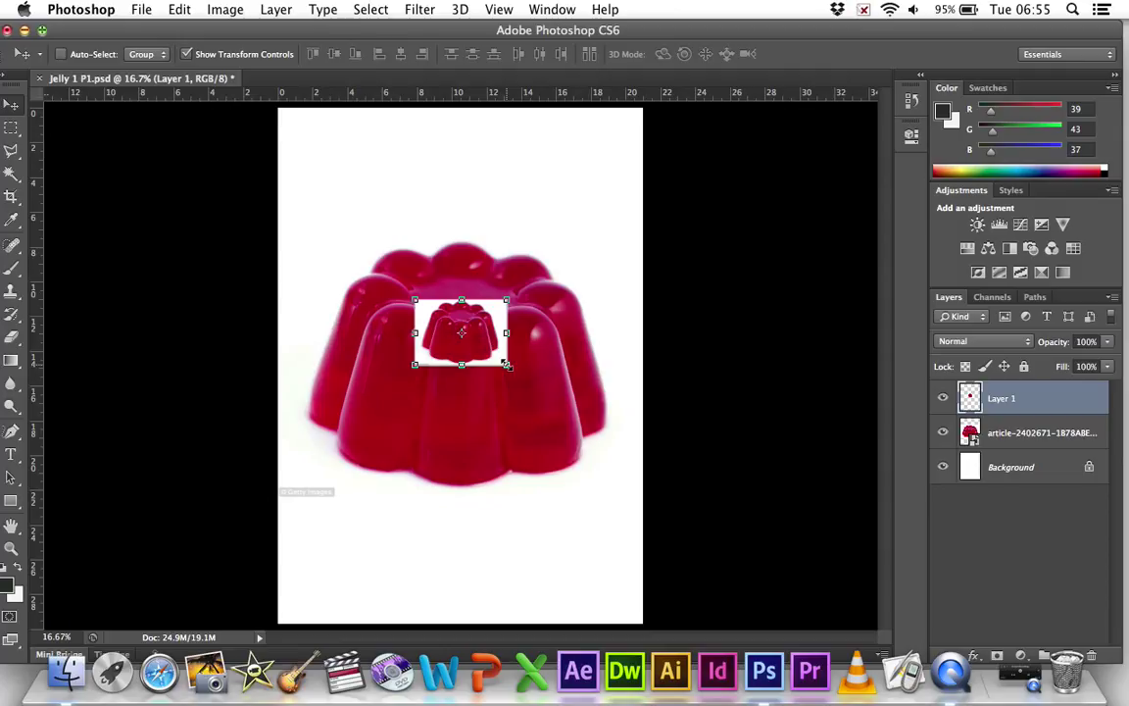
drag(507, 365, 561, 406)
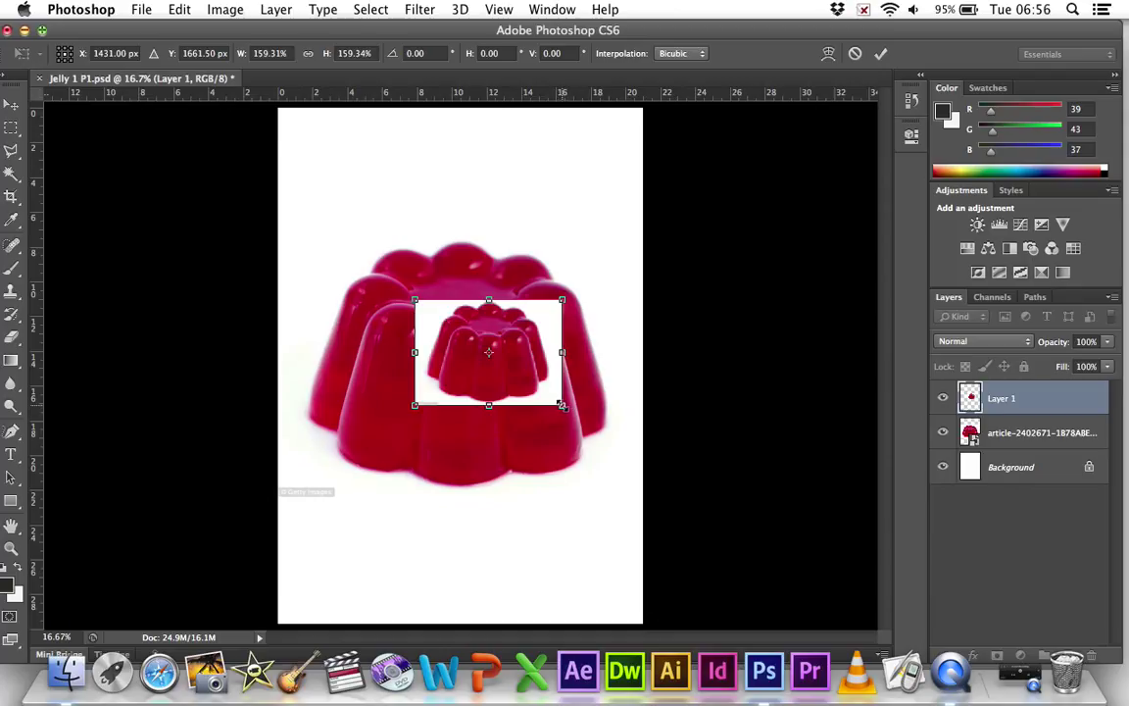
Try stretching the small jelly out of proportion to about 90% width and 273% height, and undo the stretch.
drag(561, 405, 499, 482)
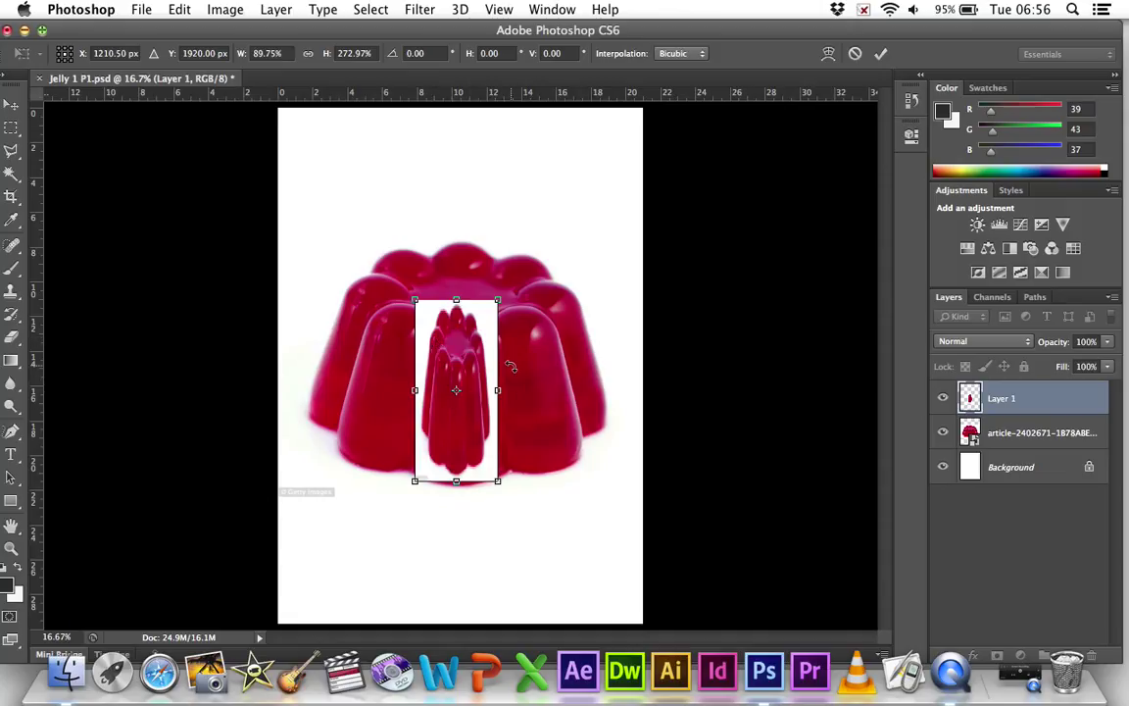
click(178, 9)
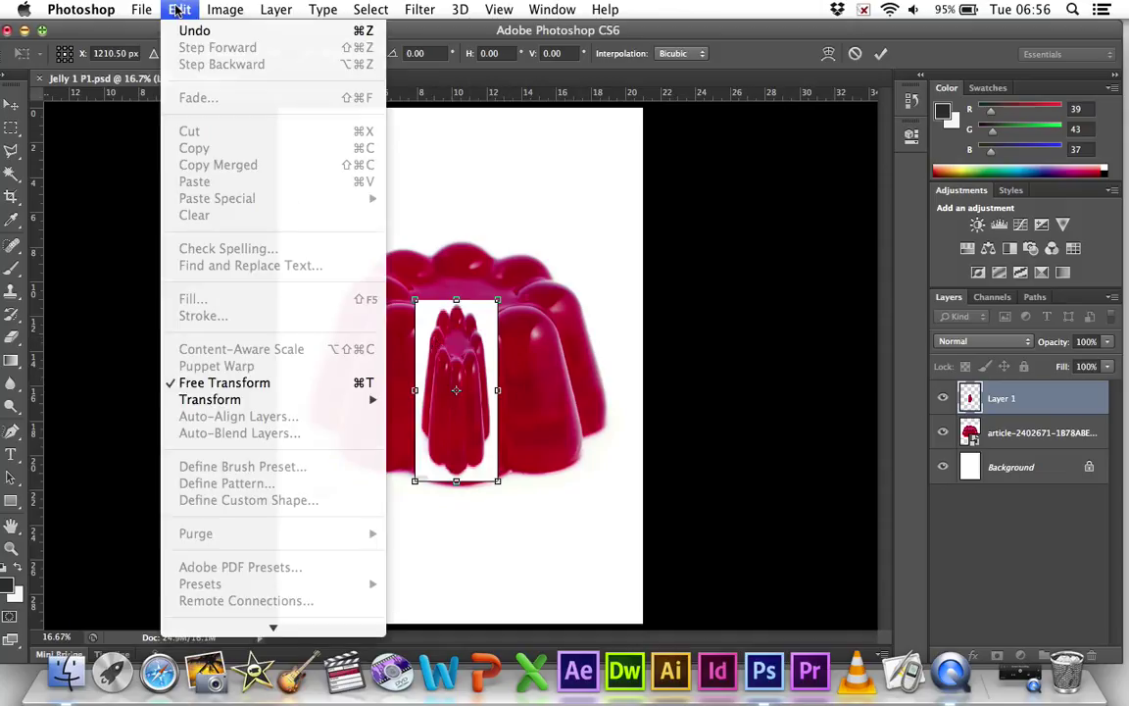
click(192, 31)
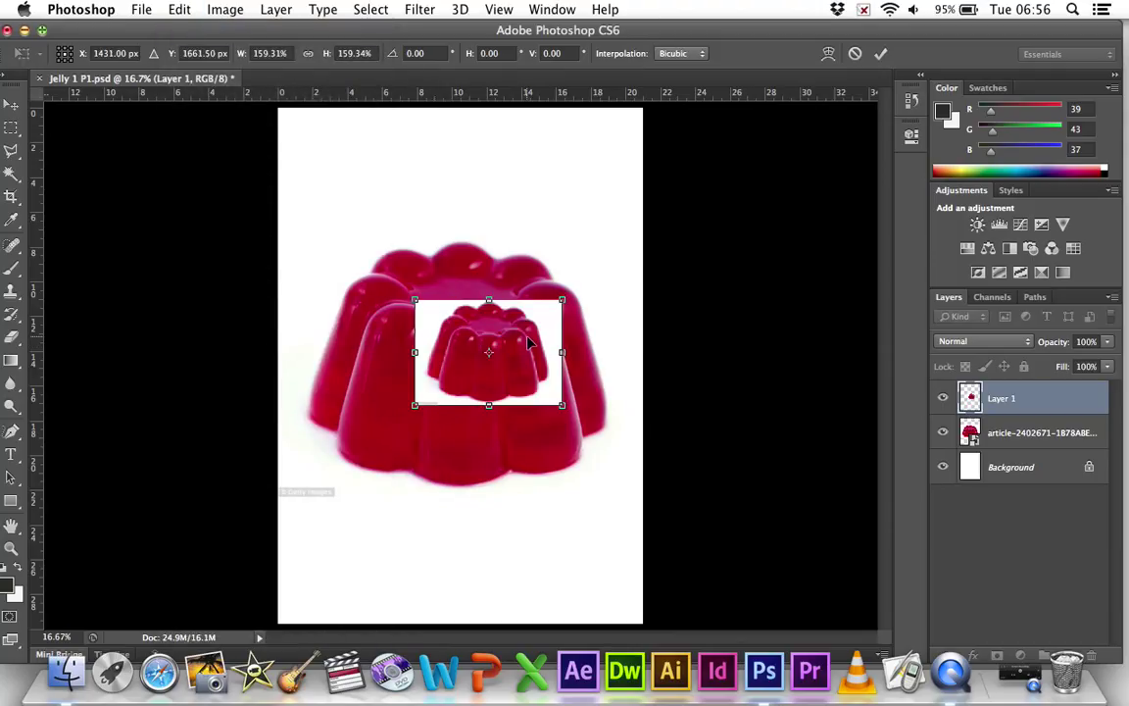
Shift the enlarged small jelly about 1.59 cm left to centre it on the large one, and apply the transformation.
drag(527, 339, 496, 338)
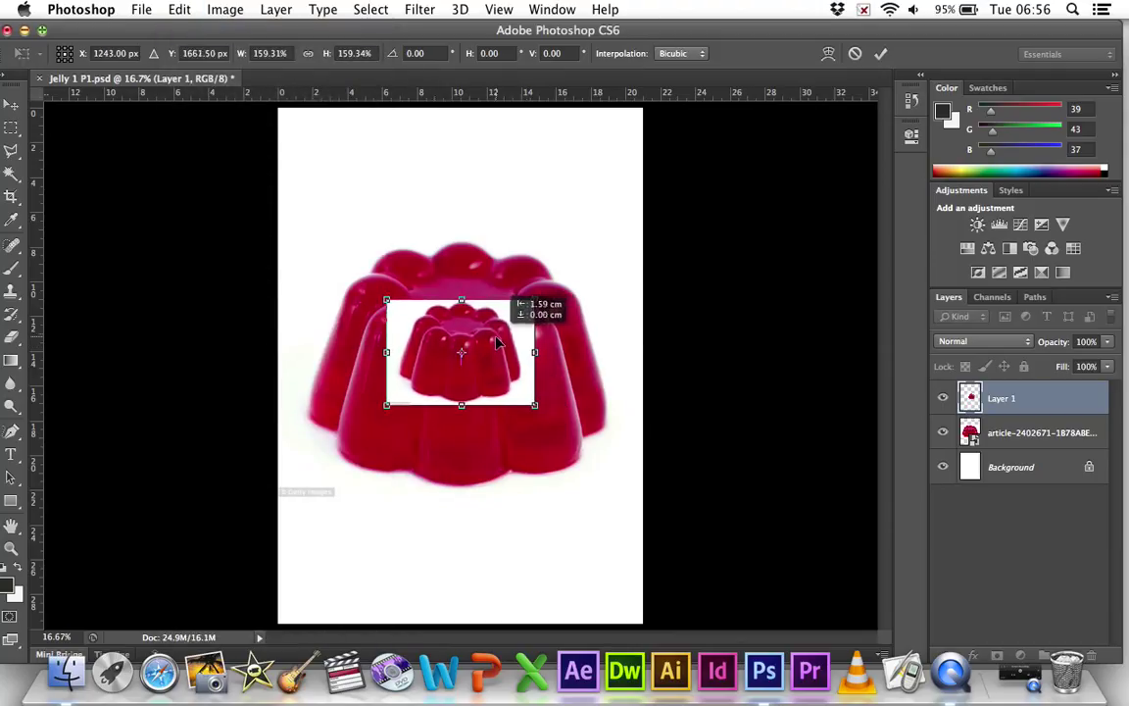
click(10, 532)
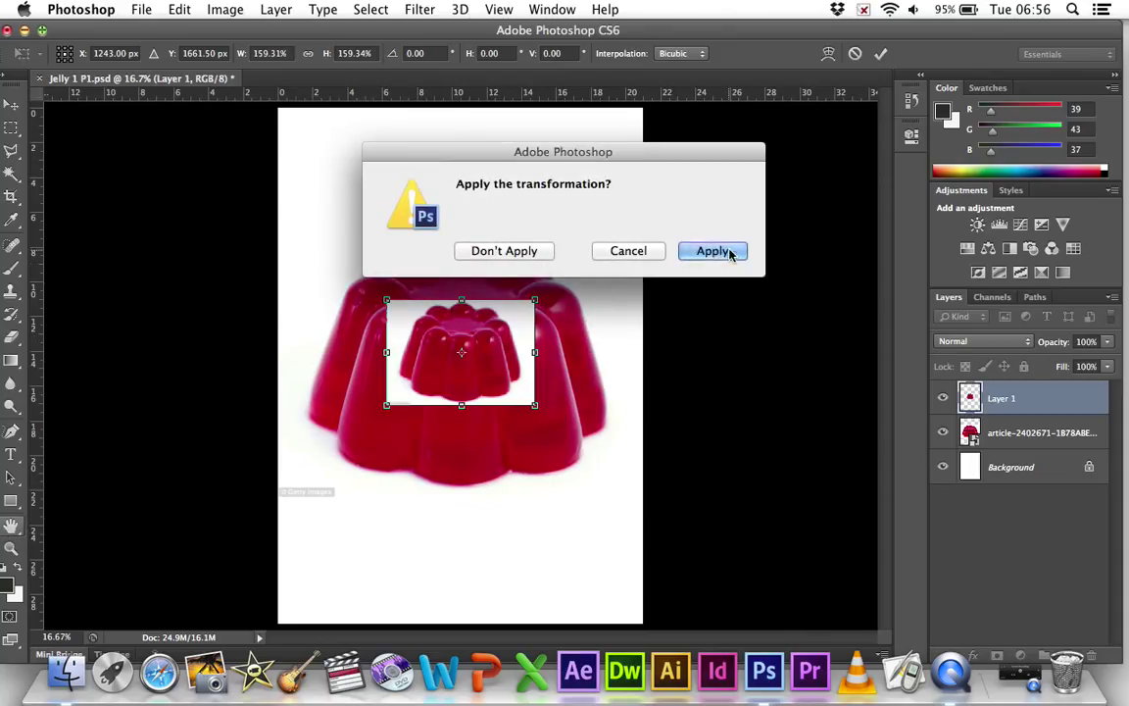
click(713, 251)
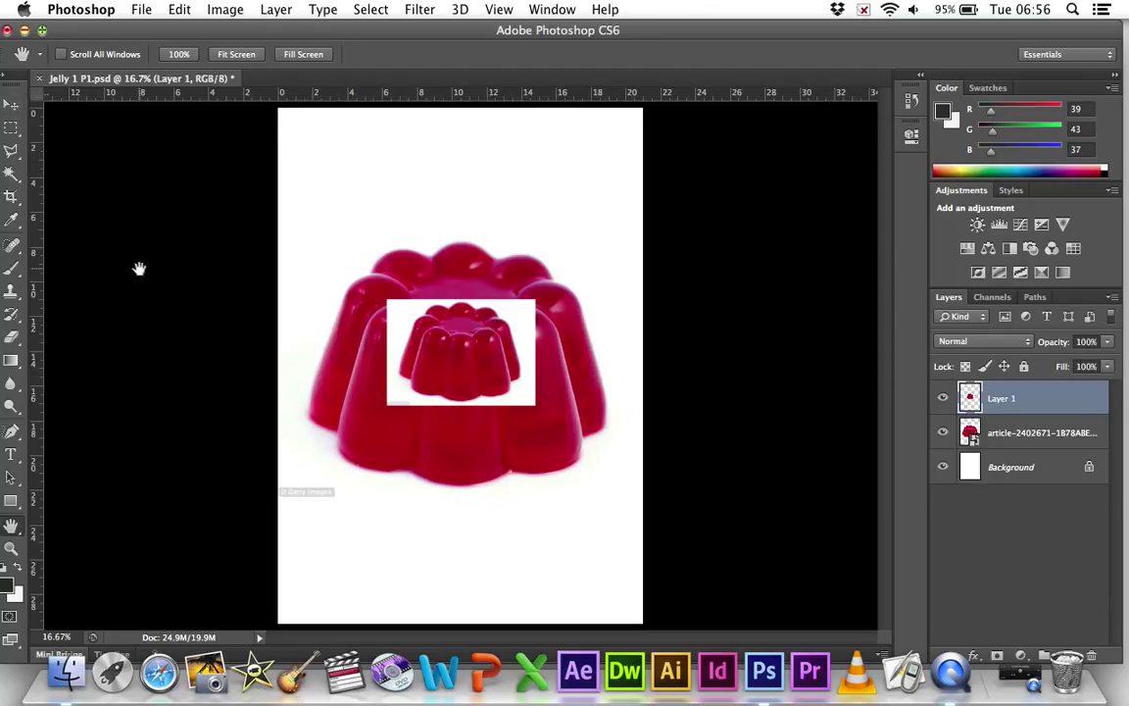
Rotate the small jelly about 180° so it is upside down, and apply the transformation.
click(11, 106)
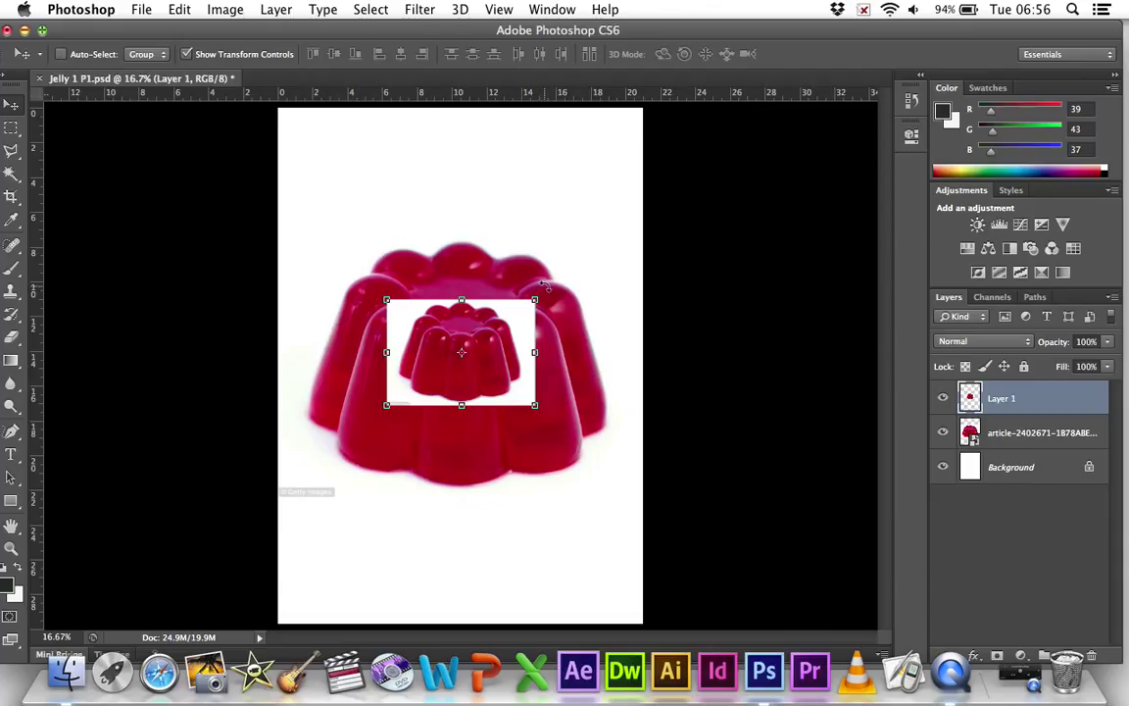
drag(545, 285, 440, 377)
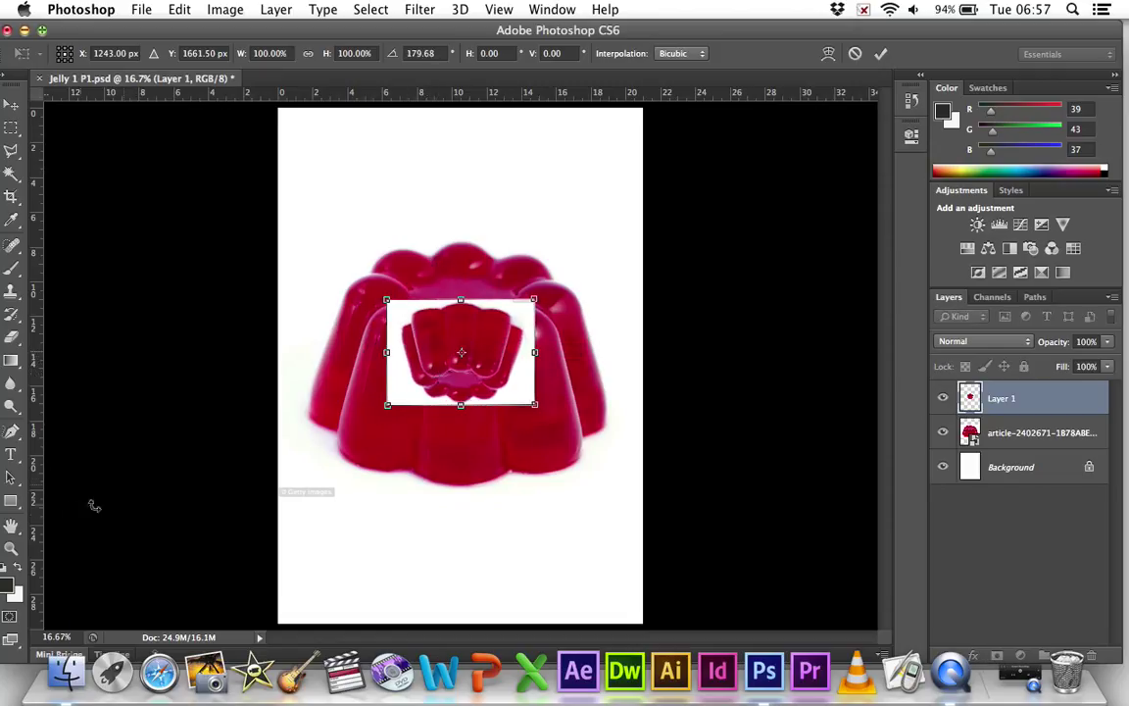
click(10, 526)
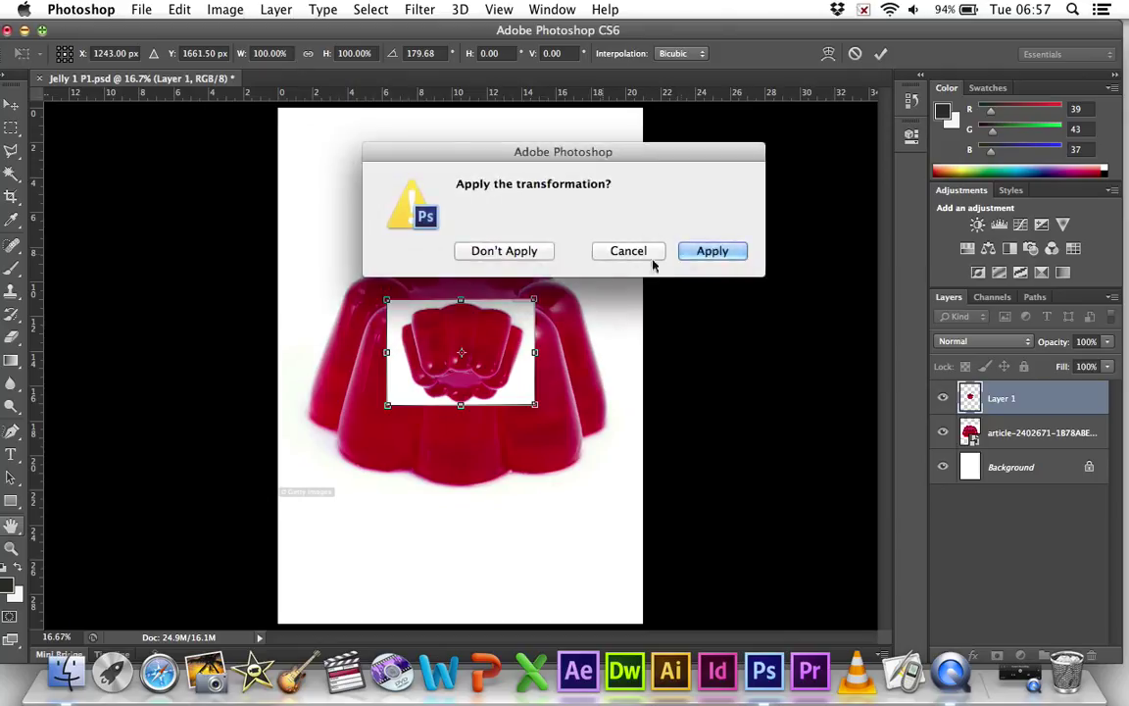
click(708, 253)
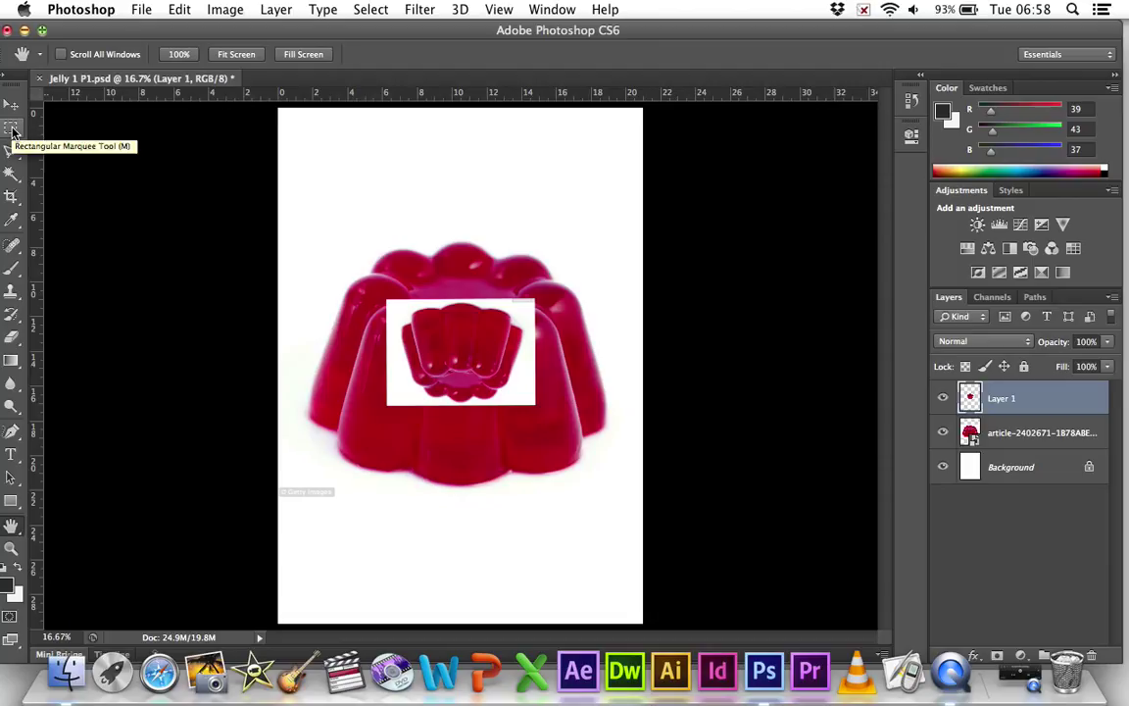
click(12, 129)
click(13, 131)
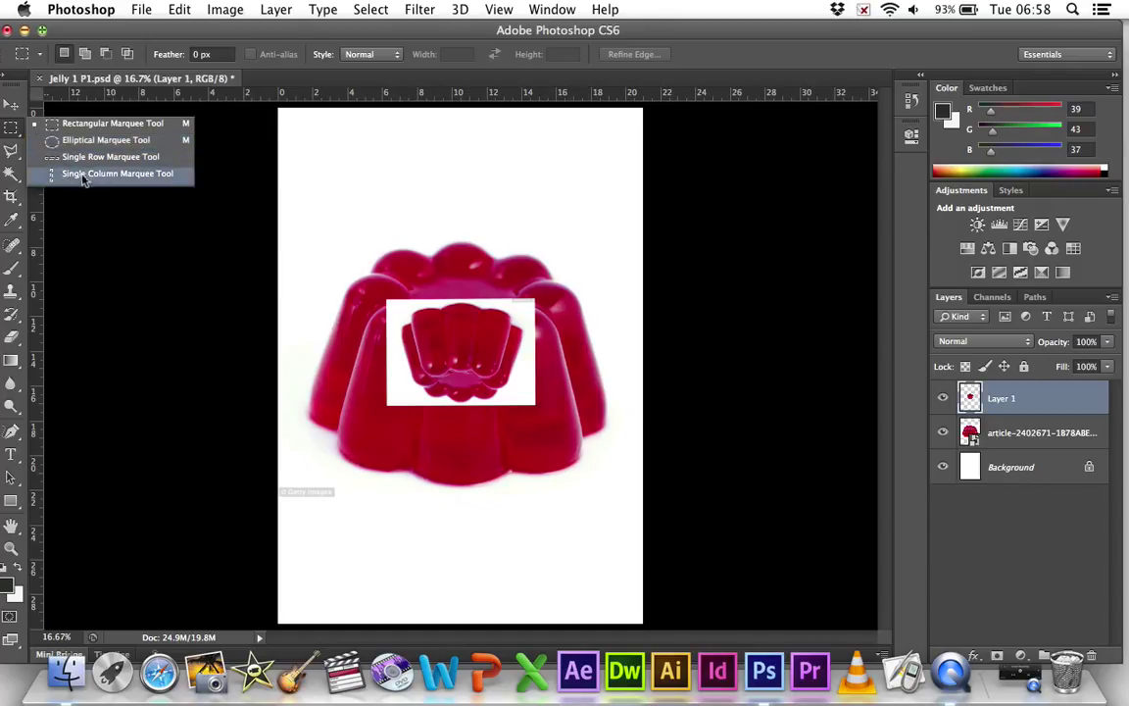
click(39, 123)
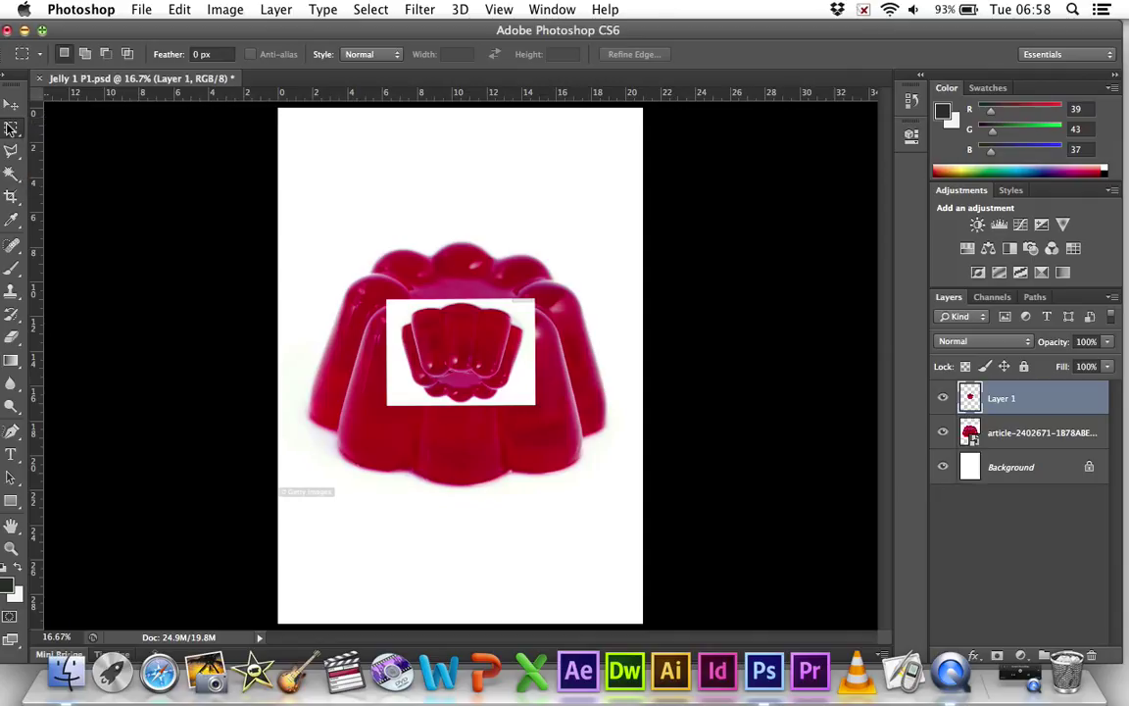
click(11, 131)
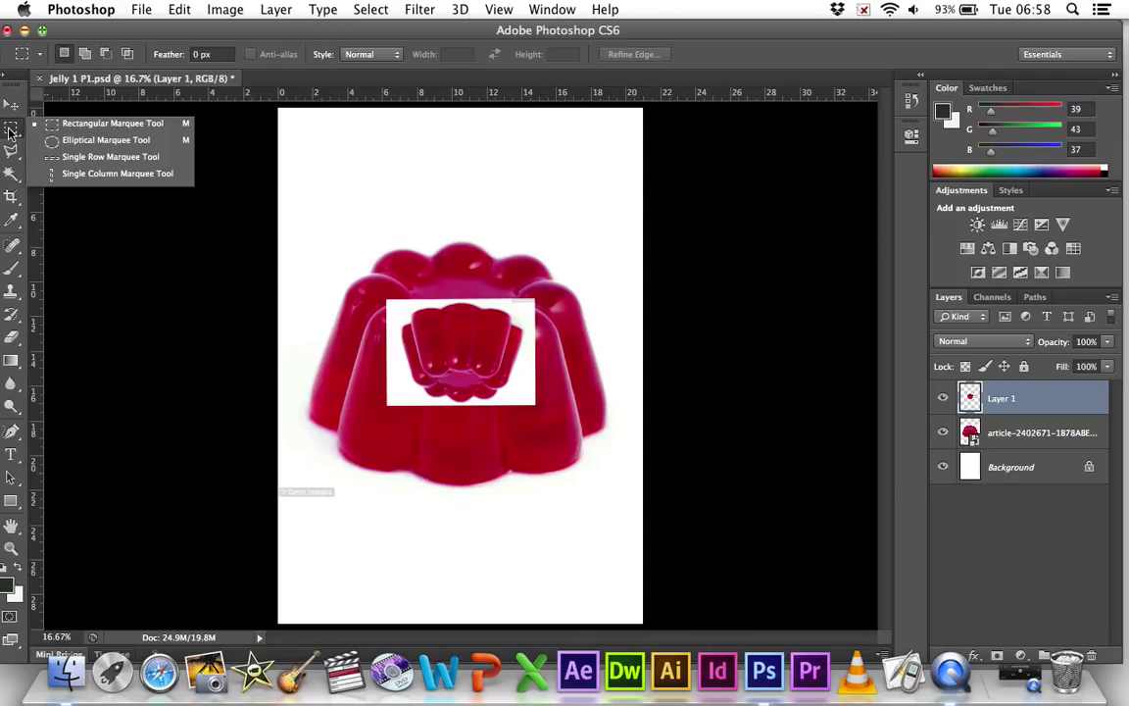
click(89, 126)
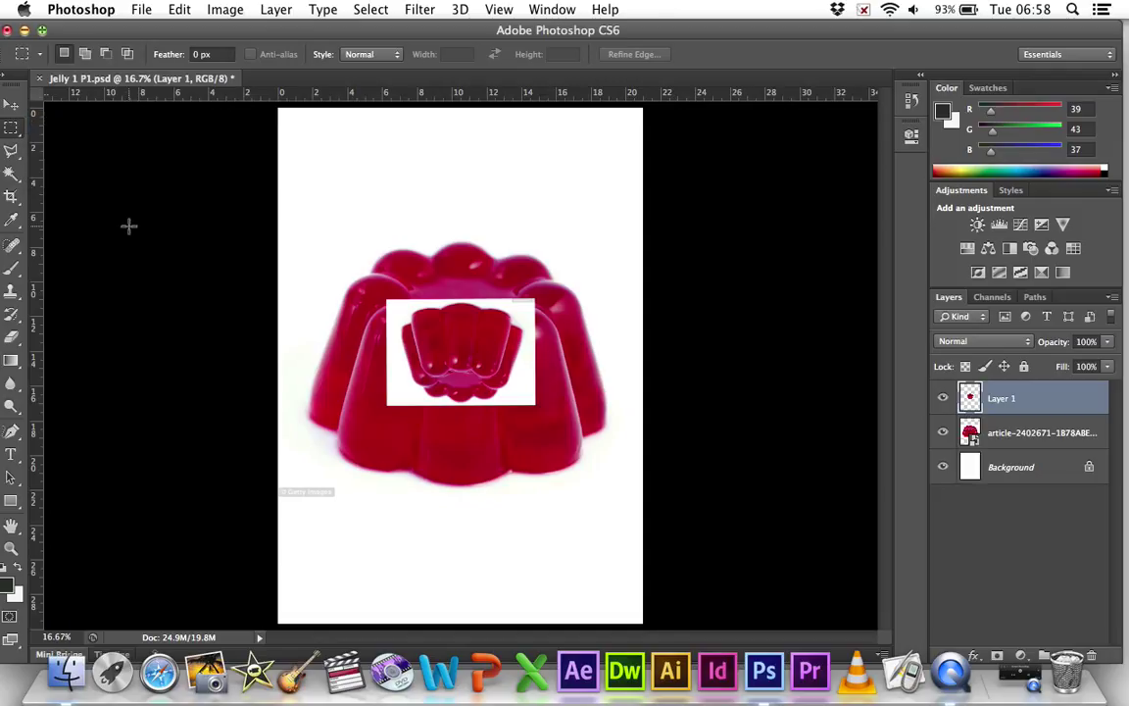
Select a small elliptical area low on the large jelly's front with the Elliptical Marquee Tool, and try to delete it from that layer.
click(1036, 442)
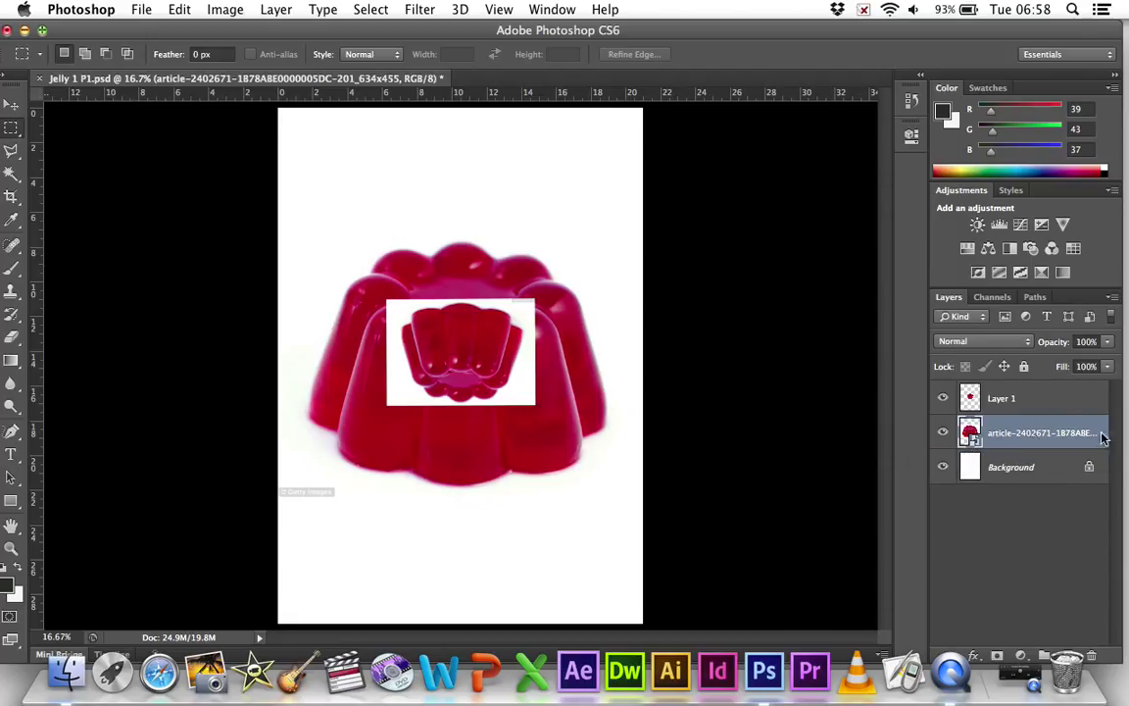
click(1011, 411)
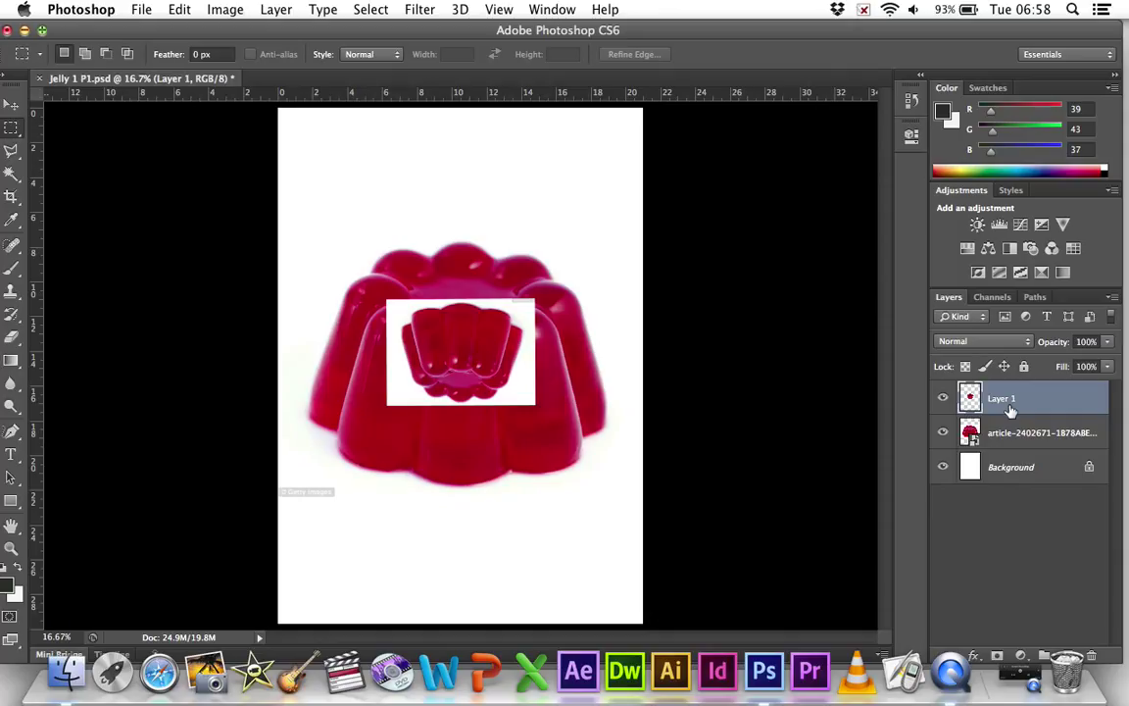
click(1025, 438)
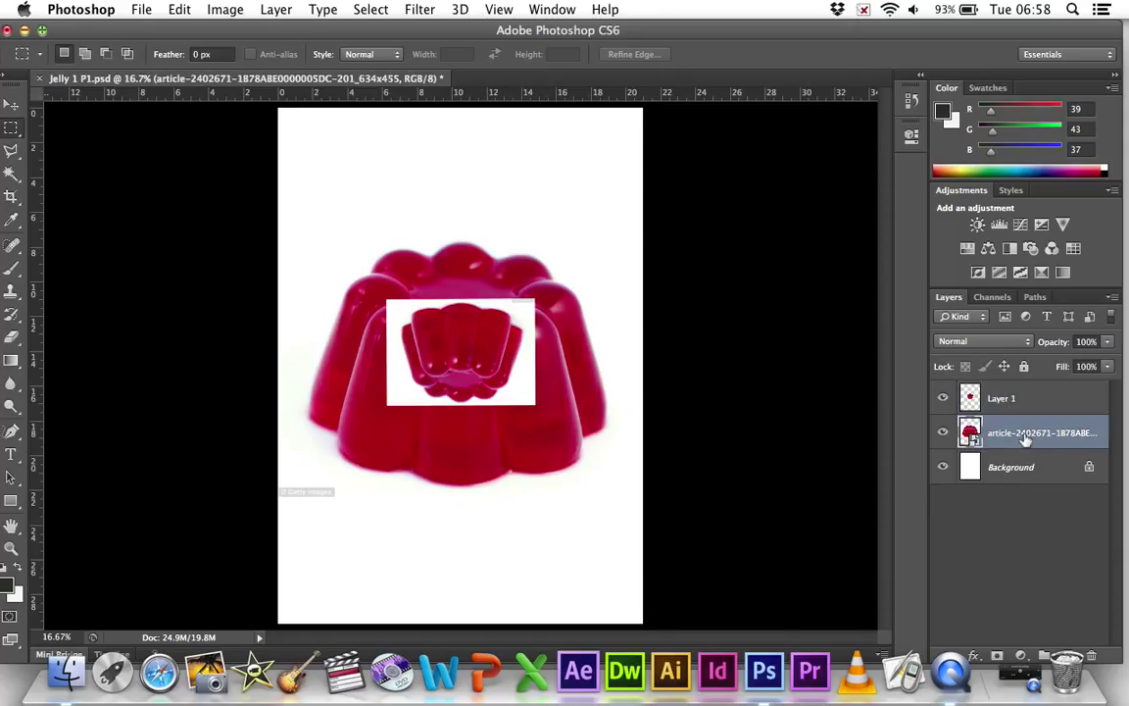
click(12, 128)
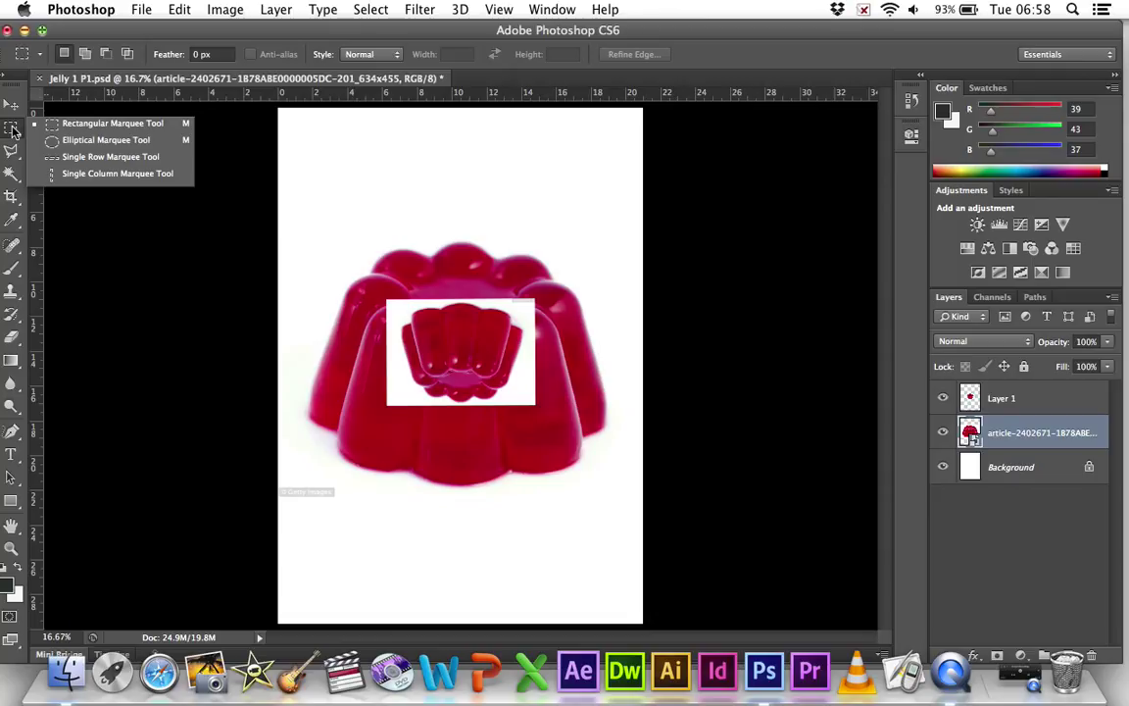
click(104, 143)
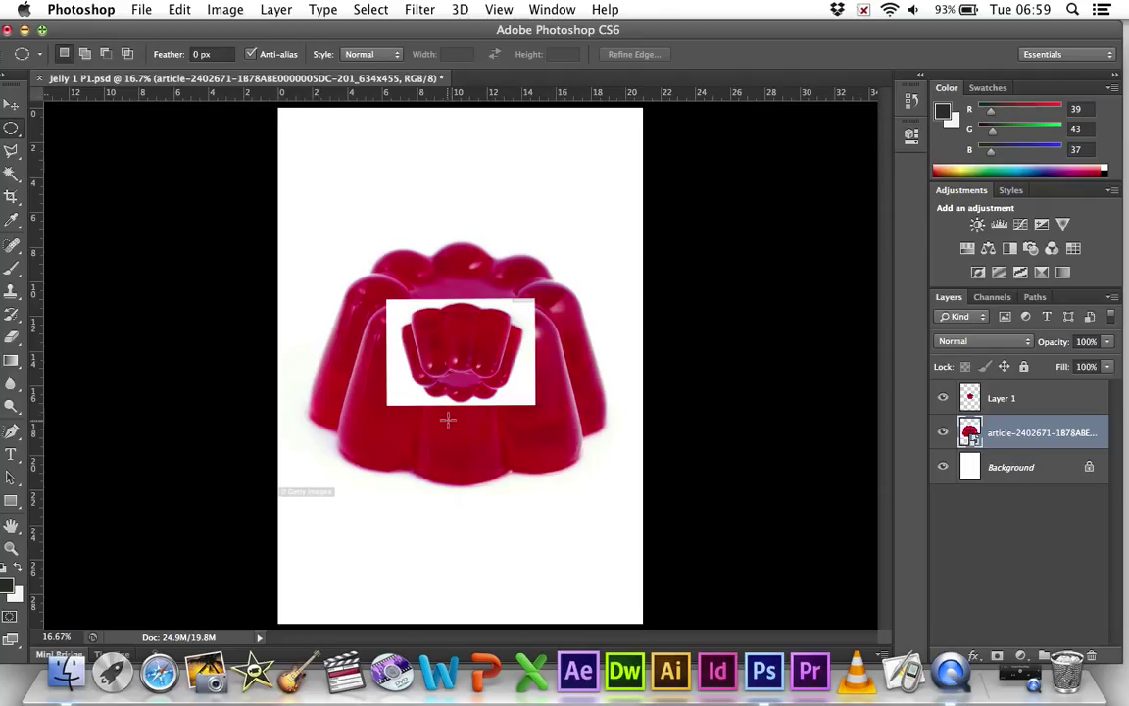
mouse_move(448, 429)
mouse_down()
mouse_move(476, 450)
mouse_move(467, 444)
mouse_up()
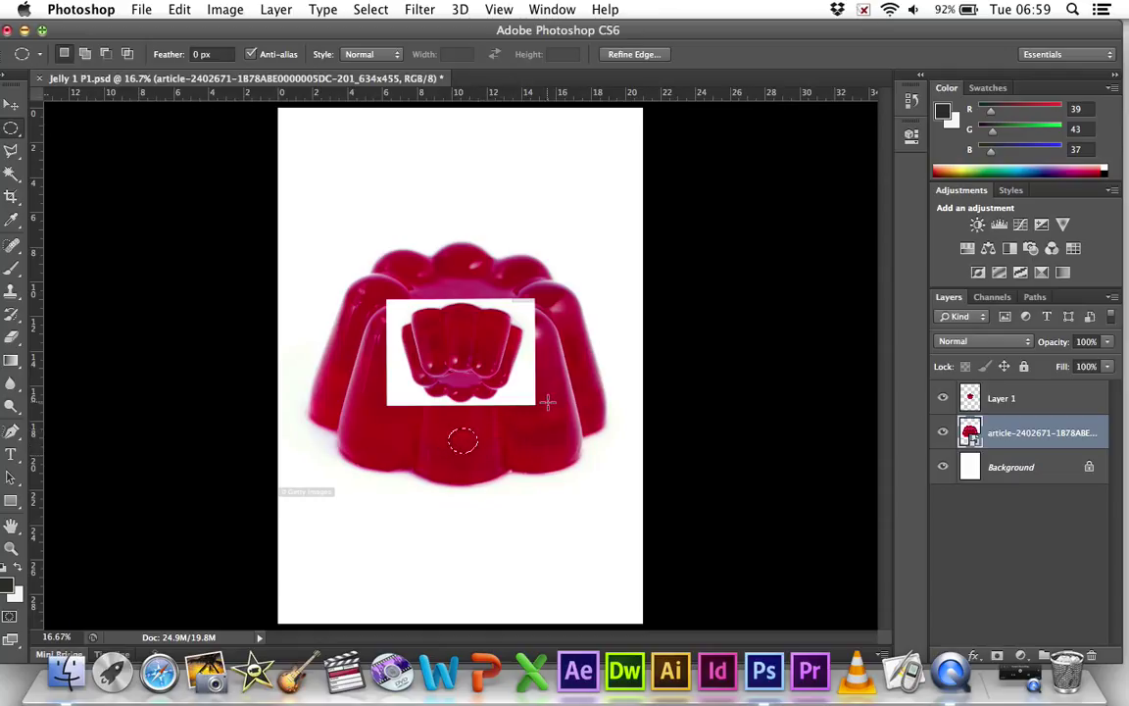
key(BackSpace)
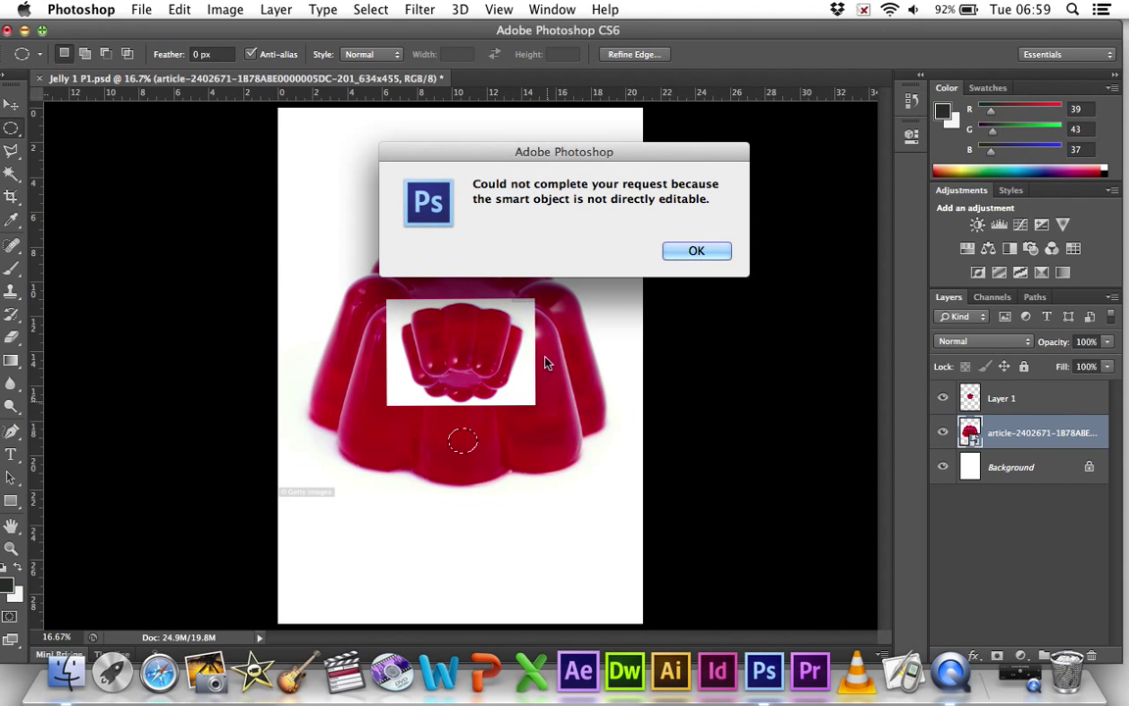
click(697, 251)
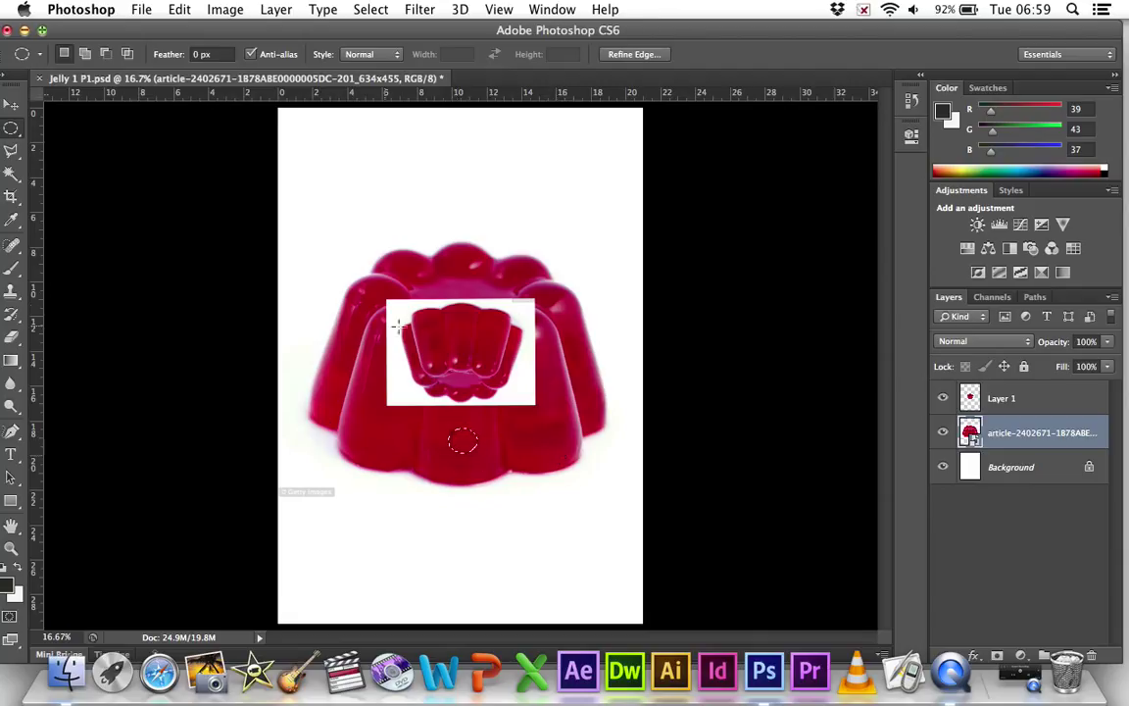
Make Layer 1 the active layer while keeping the elliptical selection.
click(1044, 398)
click(1032, 443)
click(1015, 400)
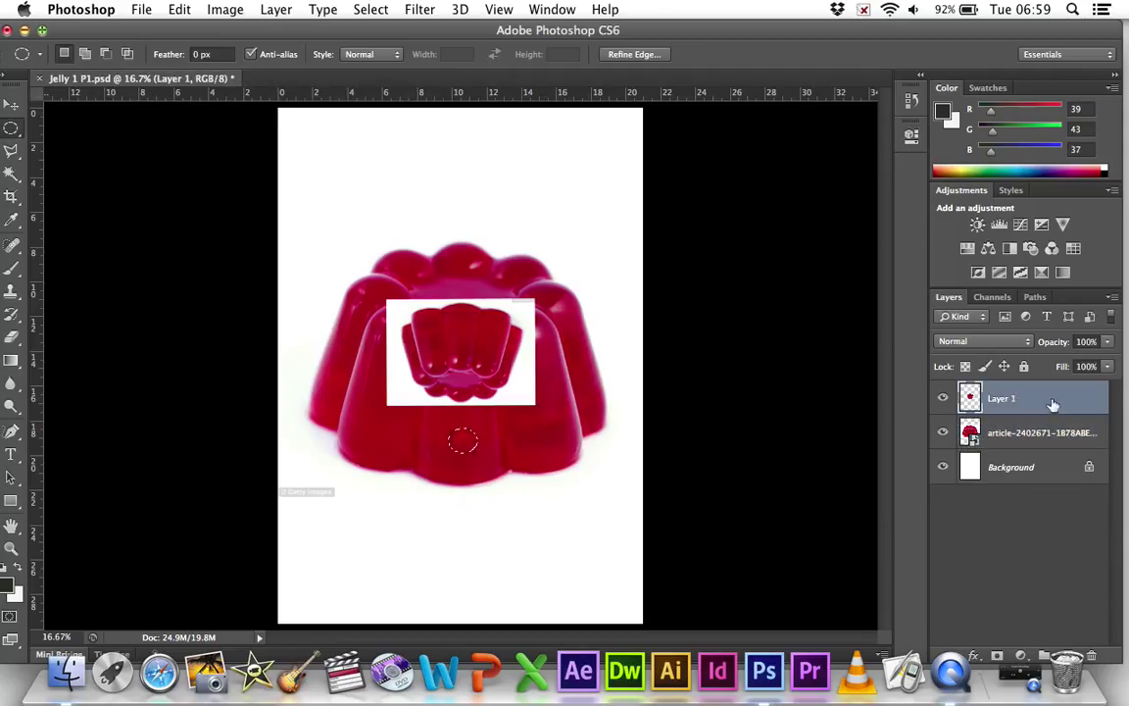
click(1039, 434)
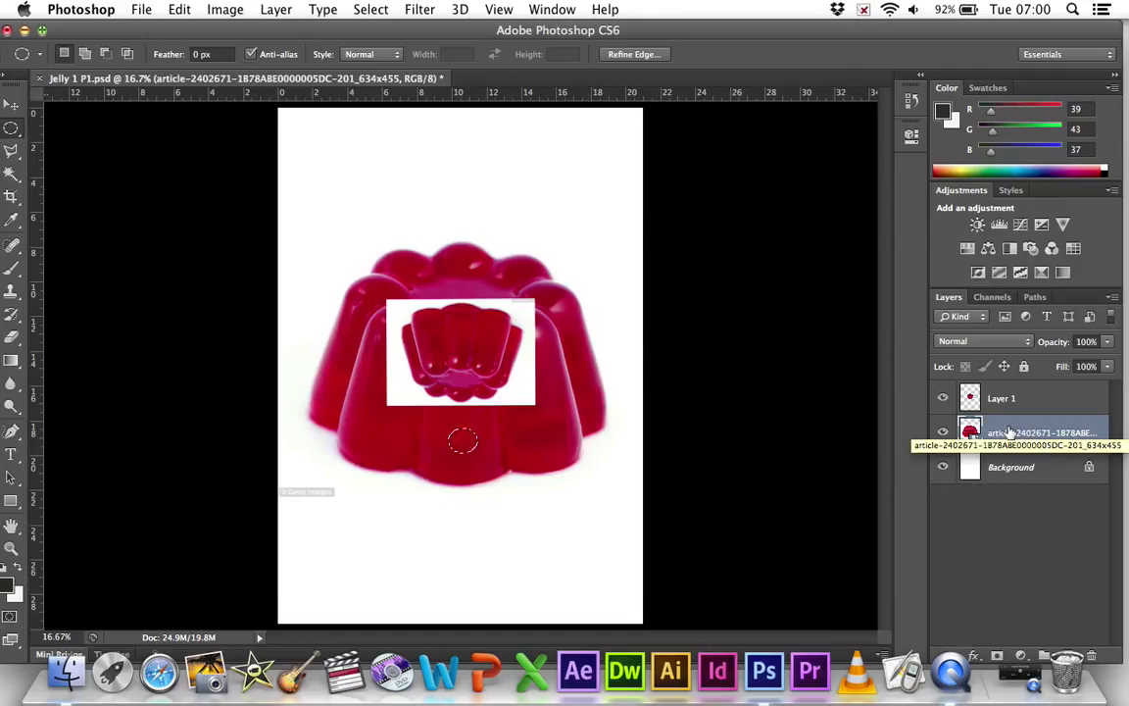
double_click(1037, 432)
click(1036, 413)
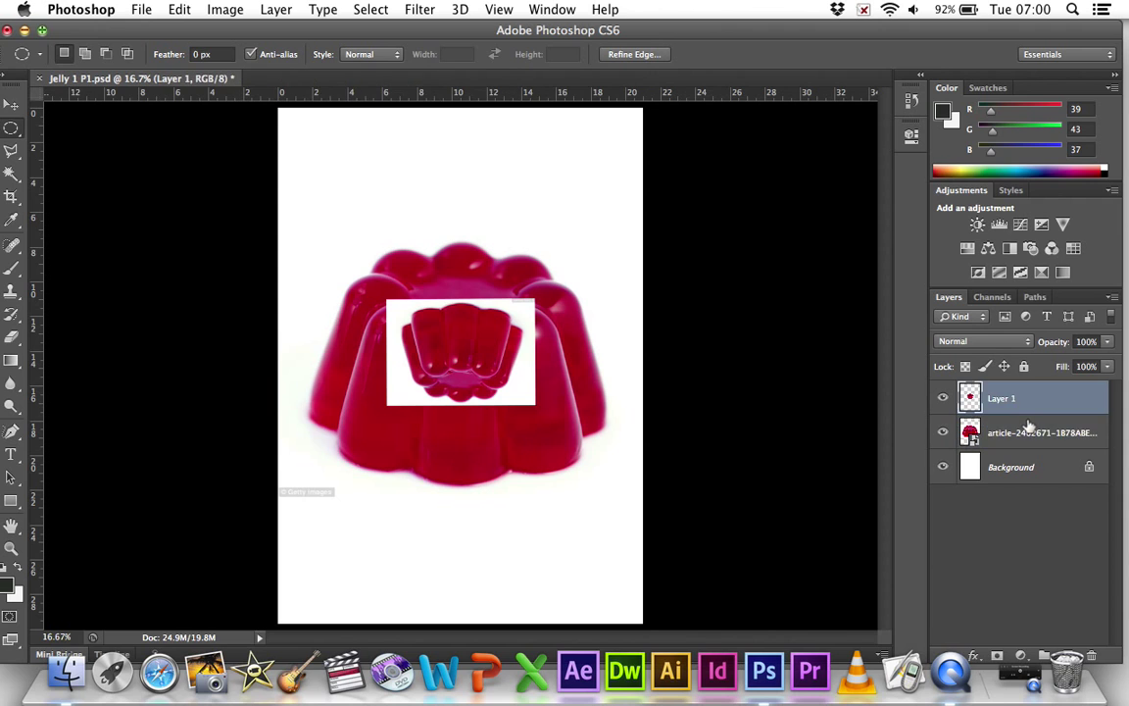
double_click(1029, 427)
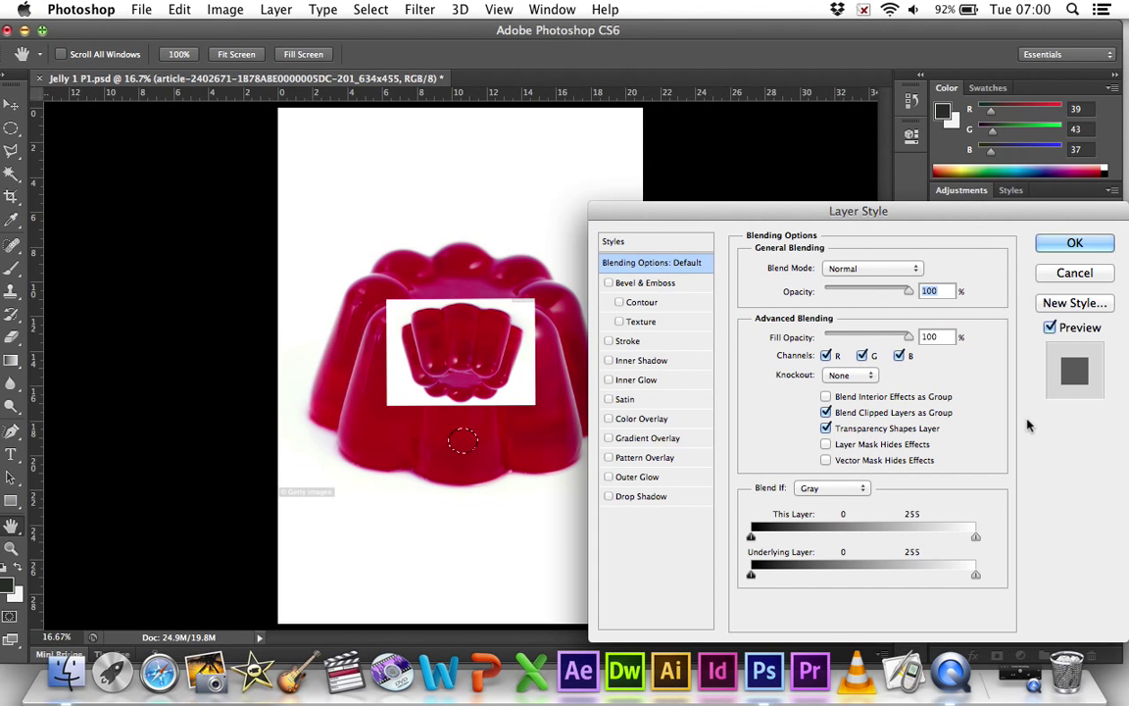
click(1047, 244)
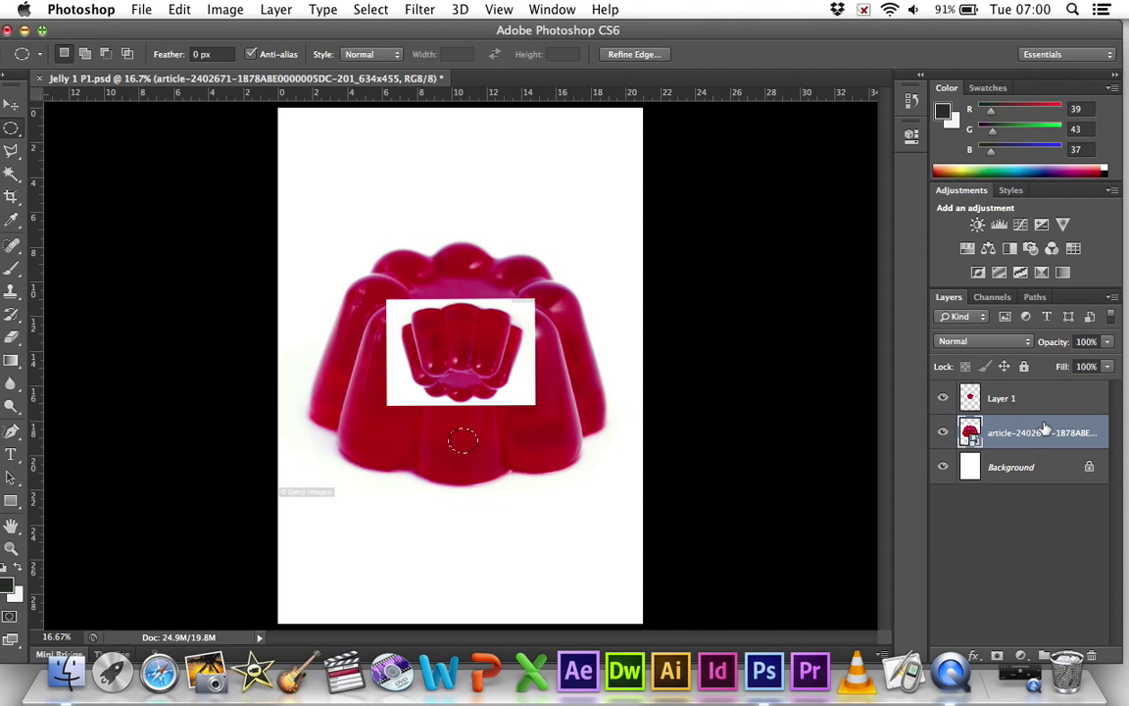
double_click(1045, 428)
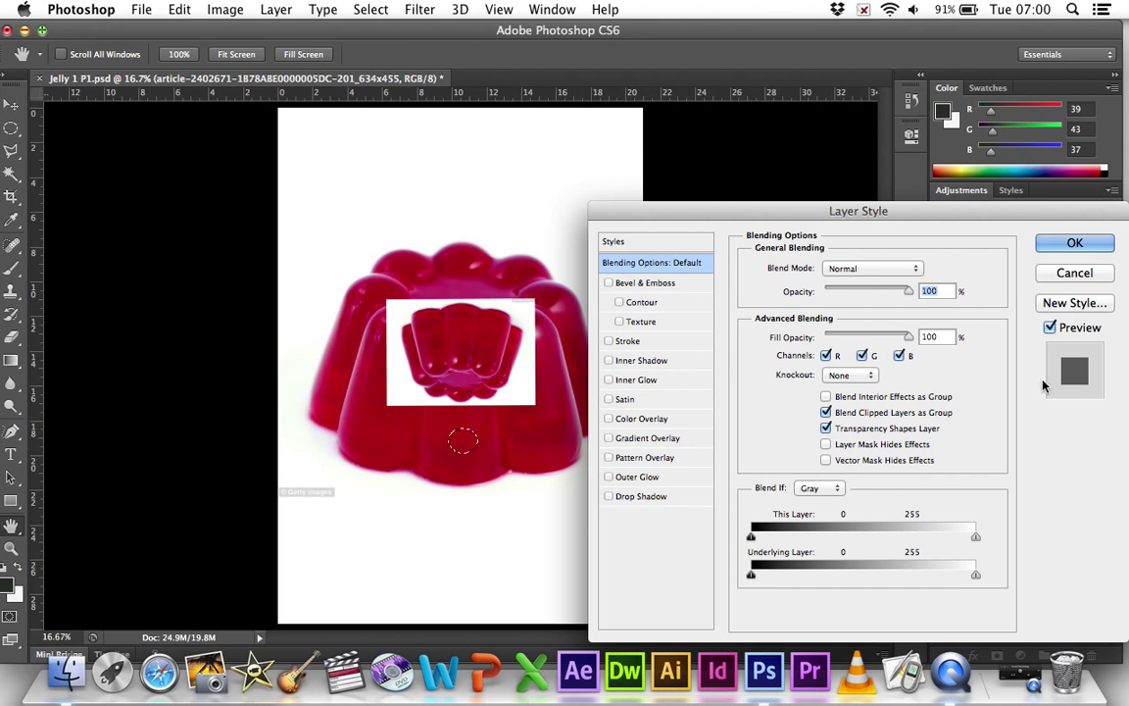
click(1070, 274)
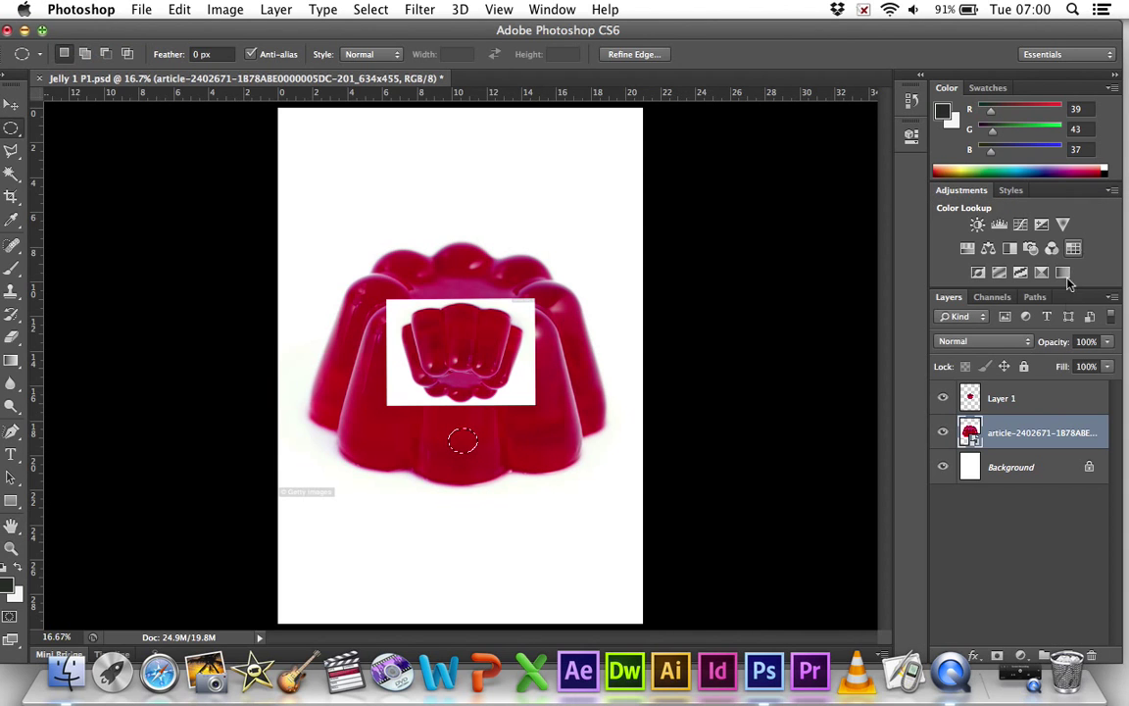
Rasterize the large jelly's layer, delete the area inside the elliptical selection from it, and deselect.
drag(1019, 426, 1019, 426)
right_click(1020, 425)
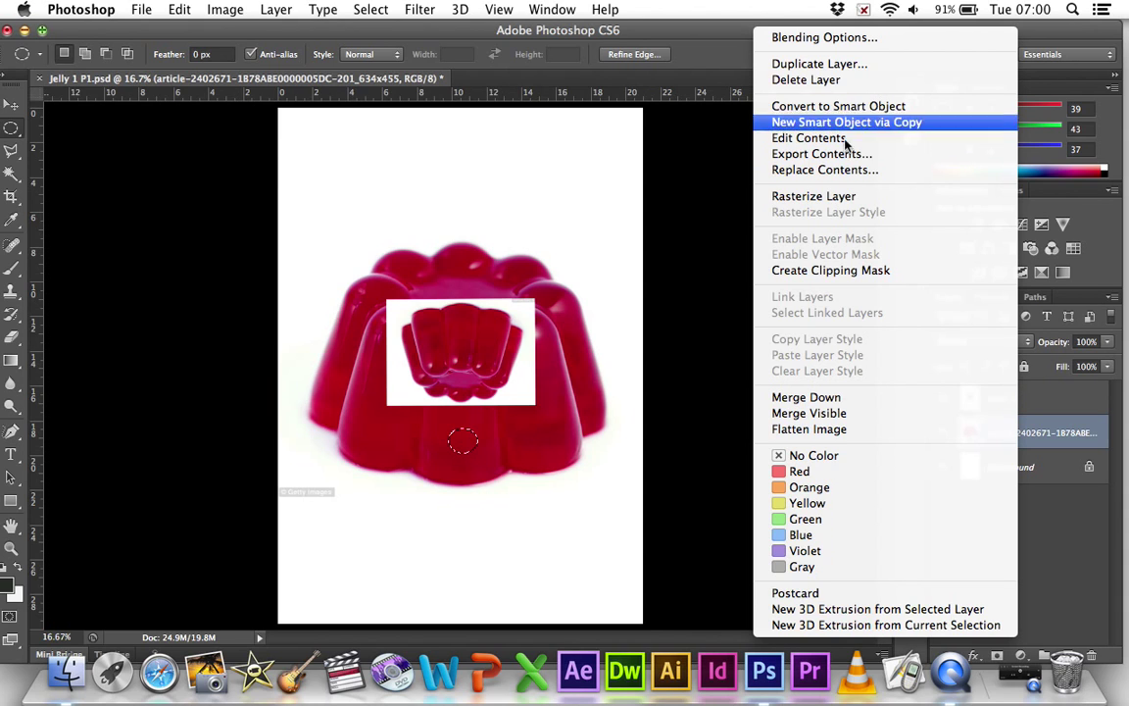
click(834, 199)
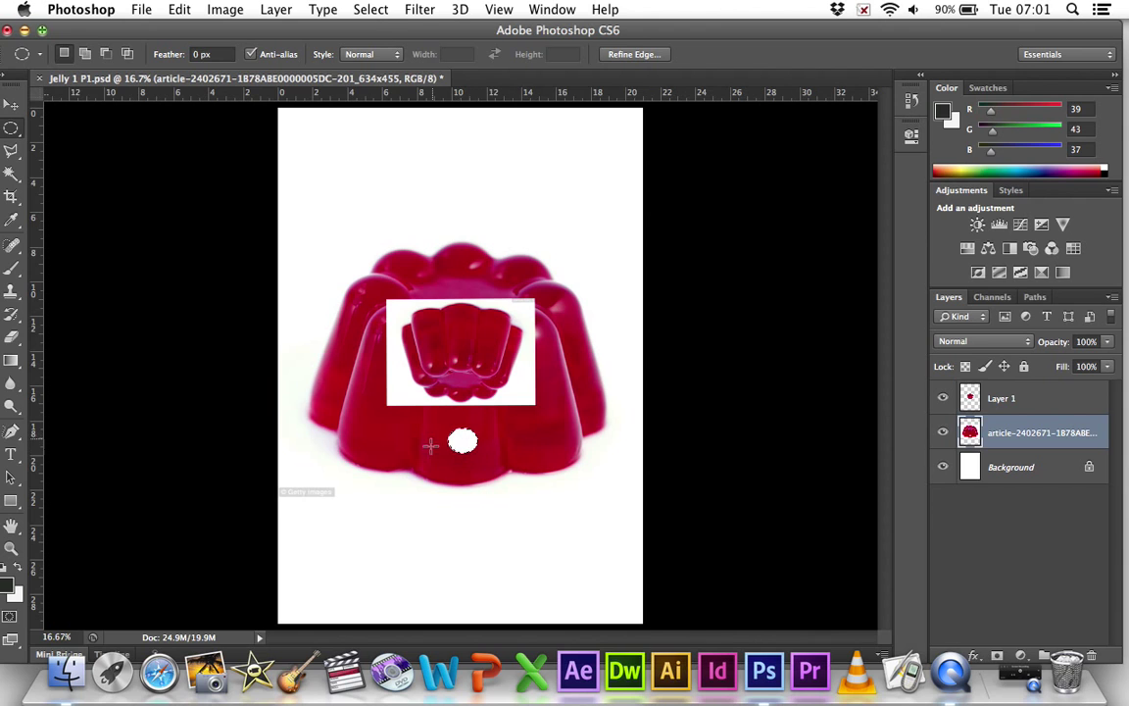
click(372, 12)
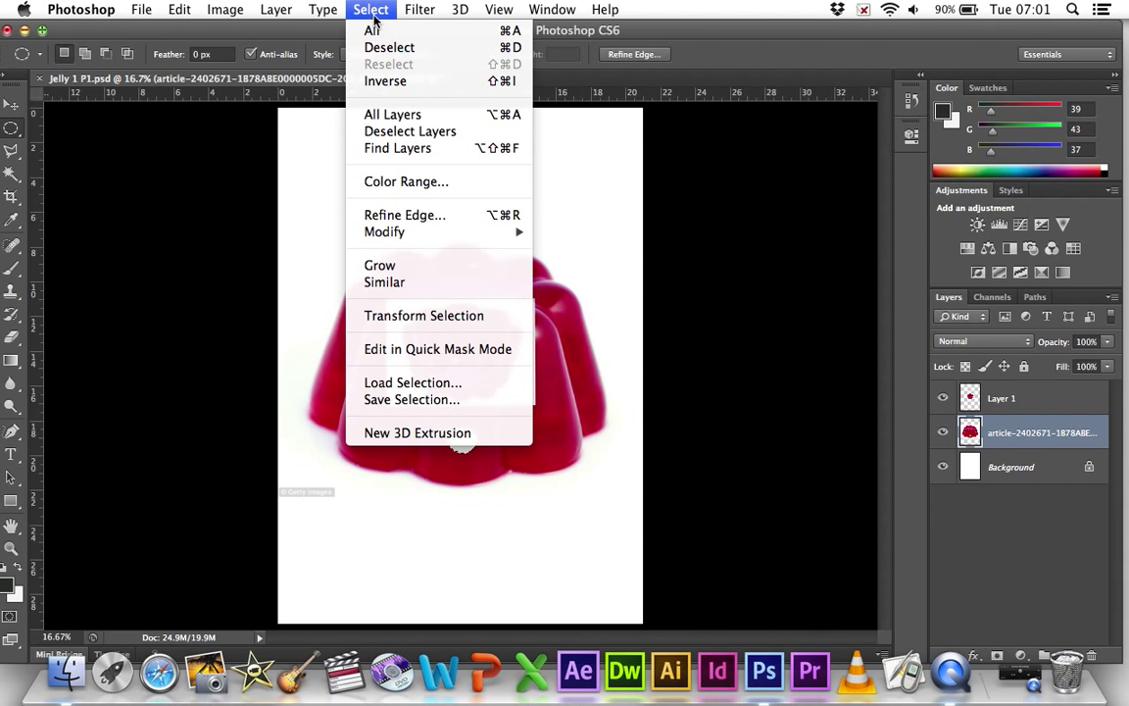
click(389, 47)
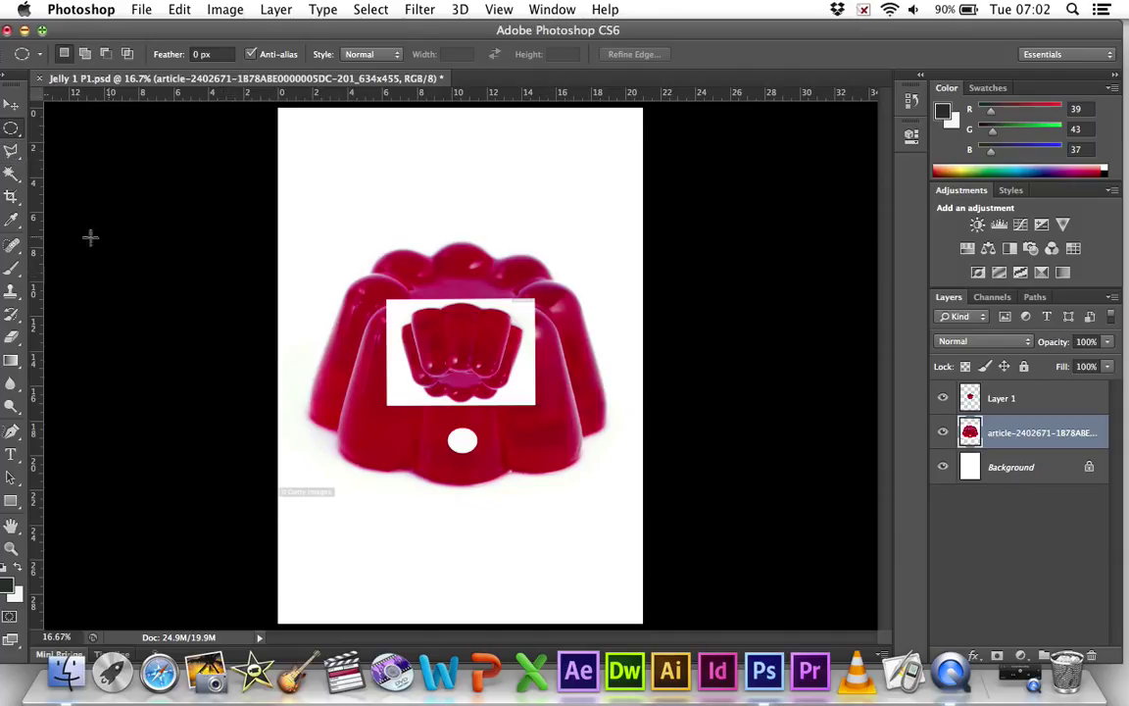
On Layer 1, outline the flat magenta face of the upside-down small jelly with the Magnetic Lasso Tool, delete it, and deselect.
click(12, 149)
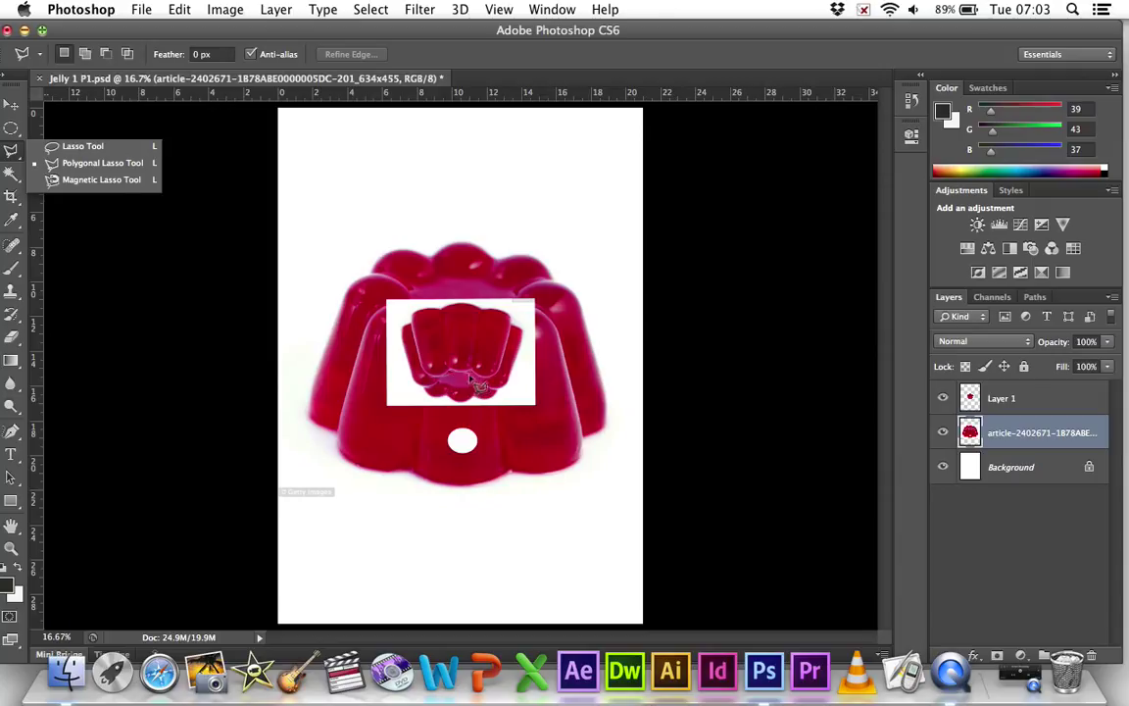
click(86, 182)
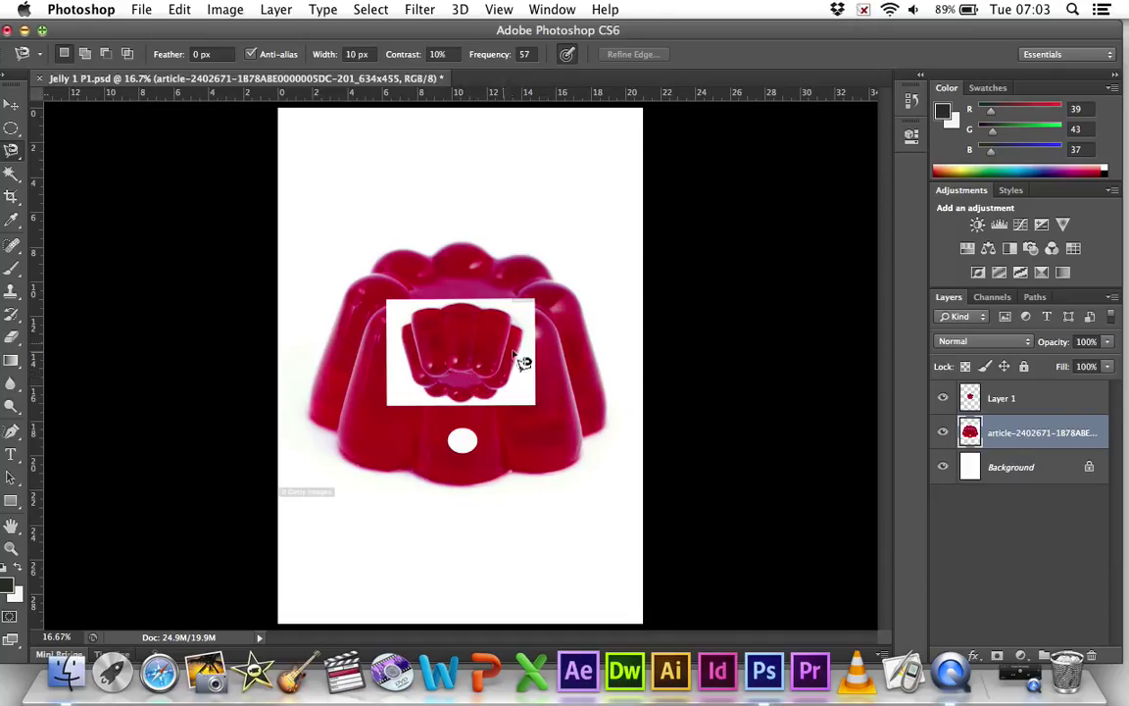
click(1053, 399)
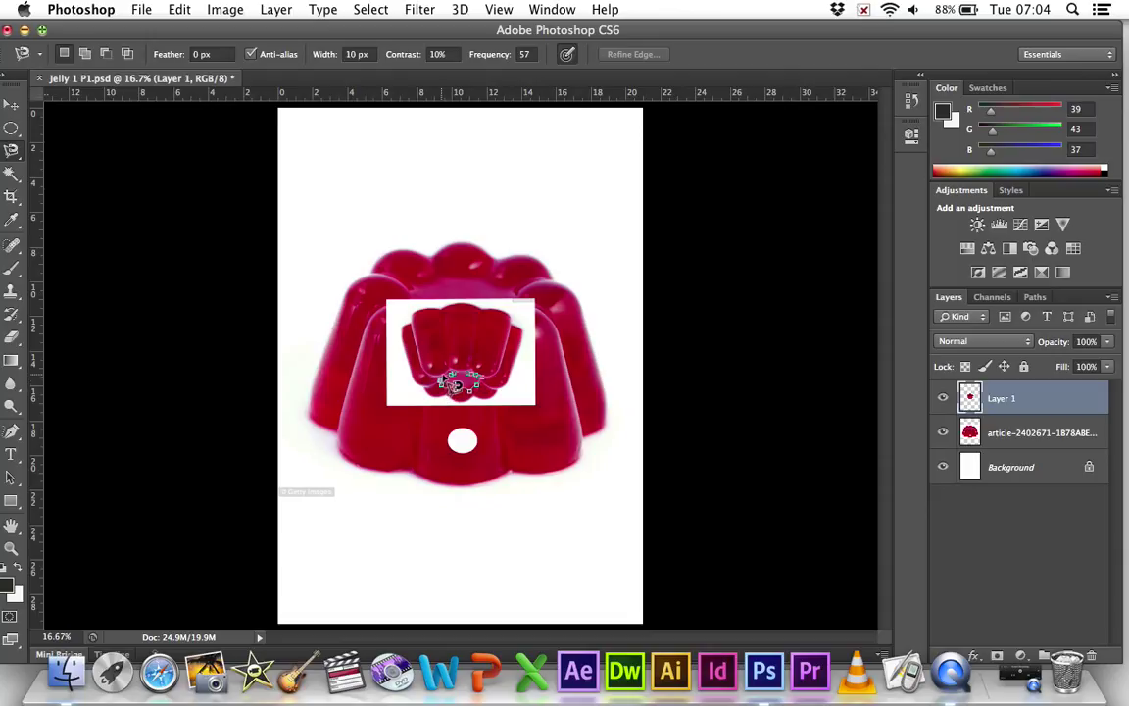
click(453, 382)
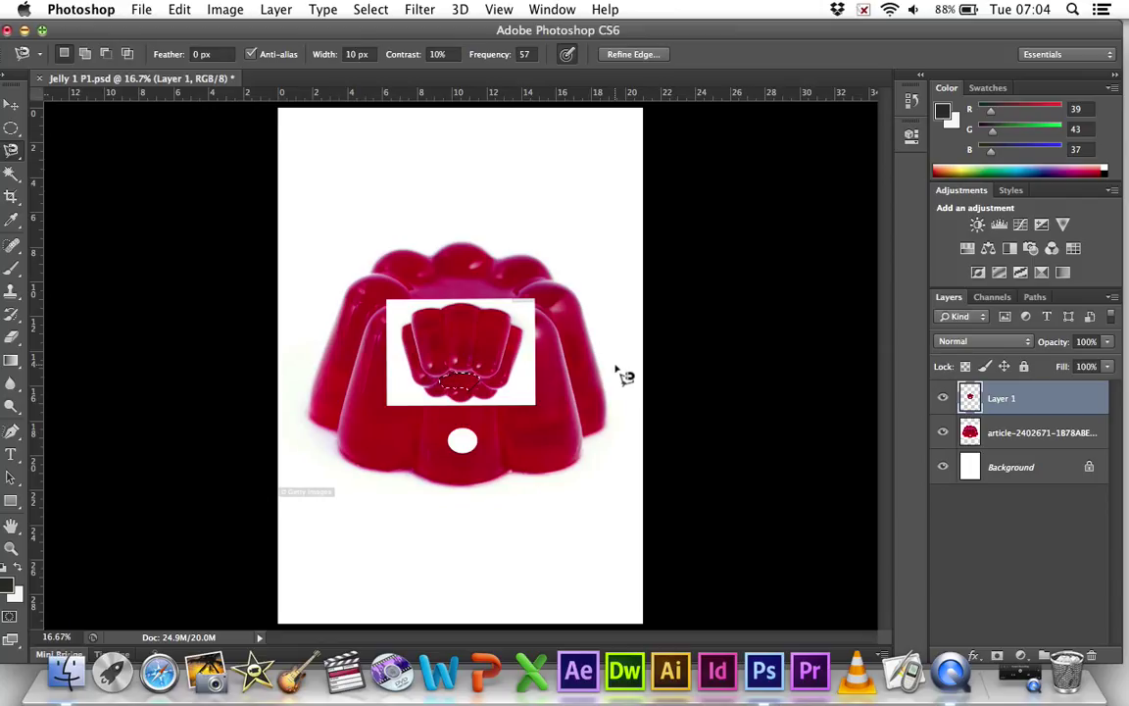
click(361, 10)
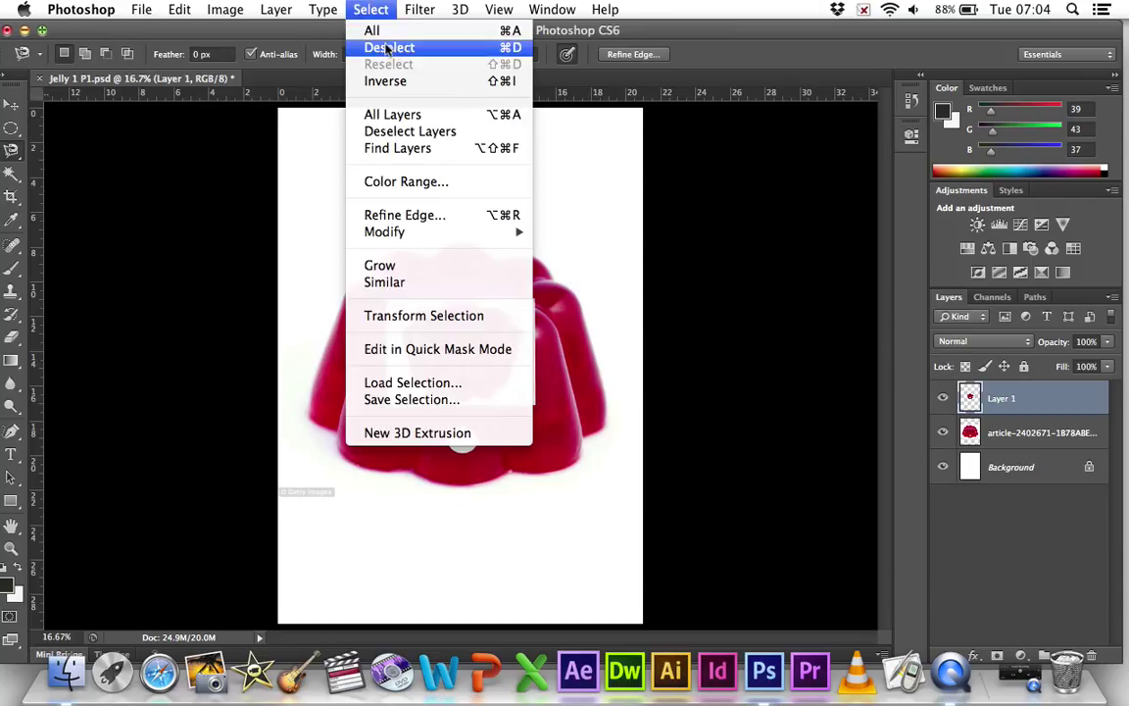
click(377, 45)
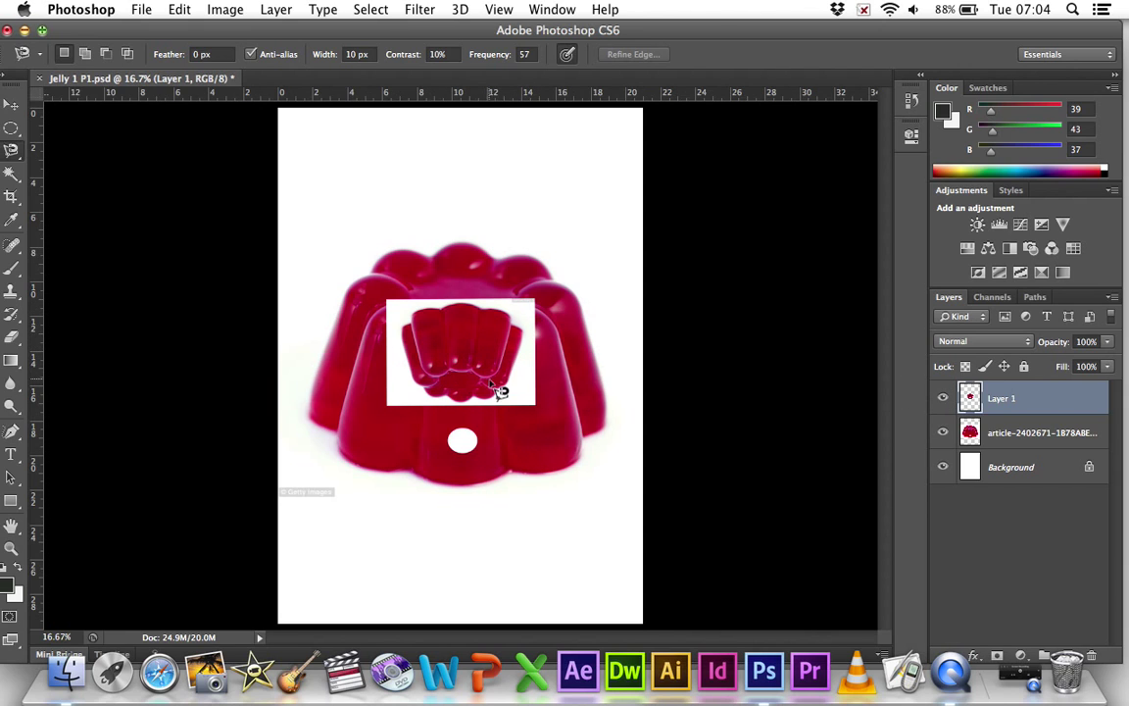
Move the small jelly above the large one to inspect the cut-out hole, and move it back over the large jelly.
click(12, 104)
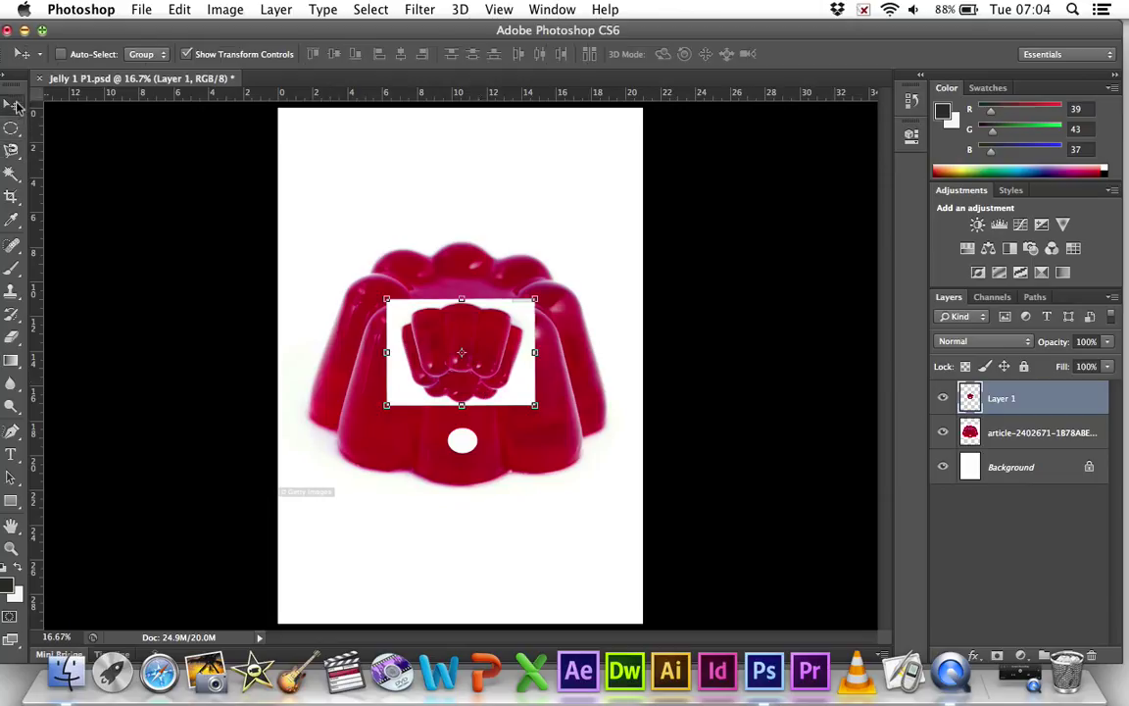
drag(471, 335, 468, 166)
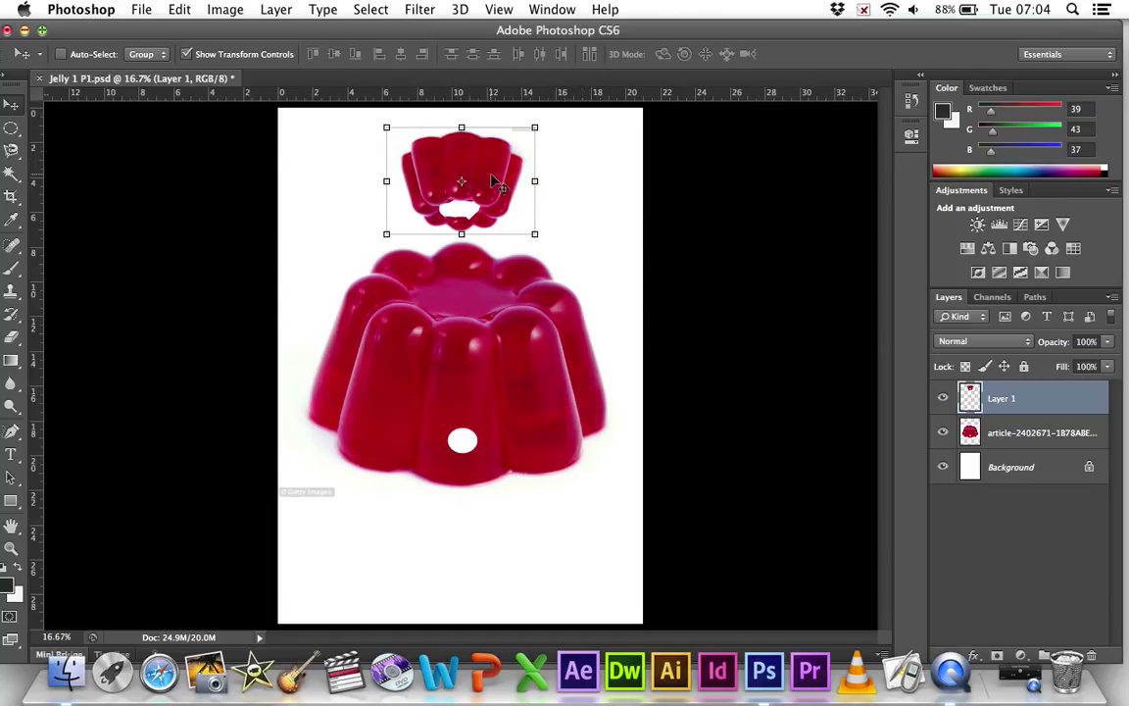
drag(526, 191, 495, 348)
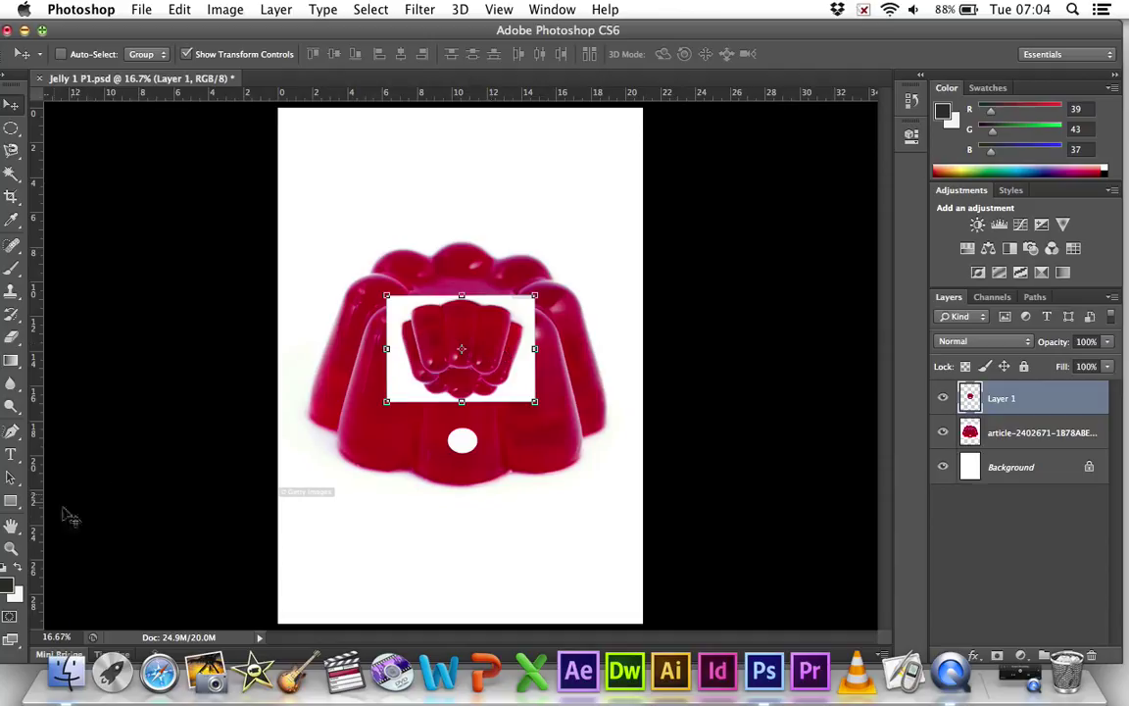
click(12, 528)
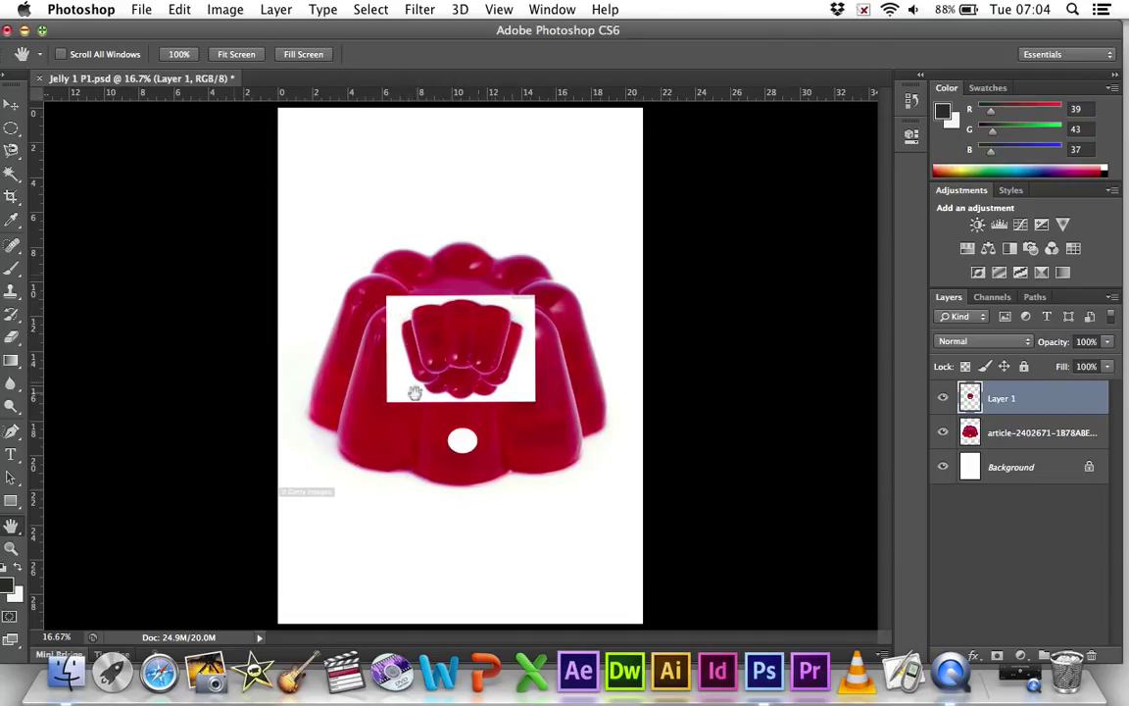
mouse_move(11, 150)
mouse_down()
mouse_move(54, 183)
mouse_move(88, 186)
mouse_up()
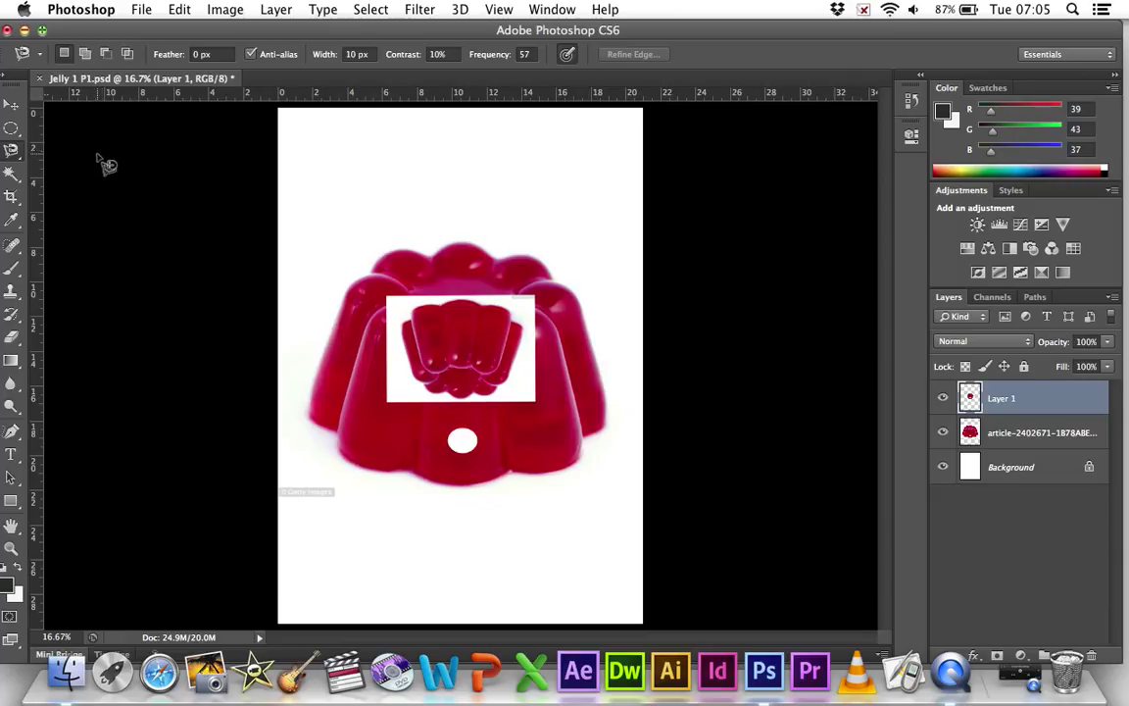
click(11, 153)
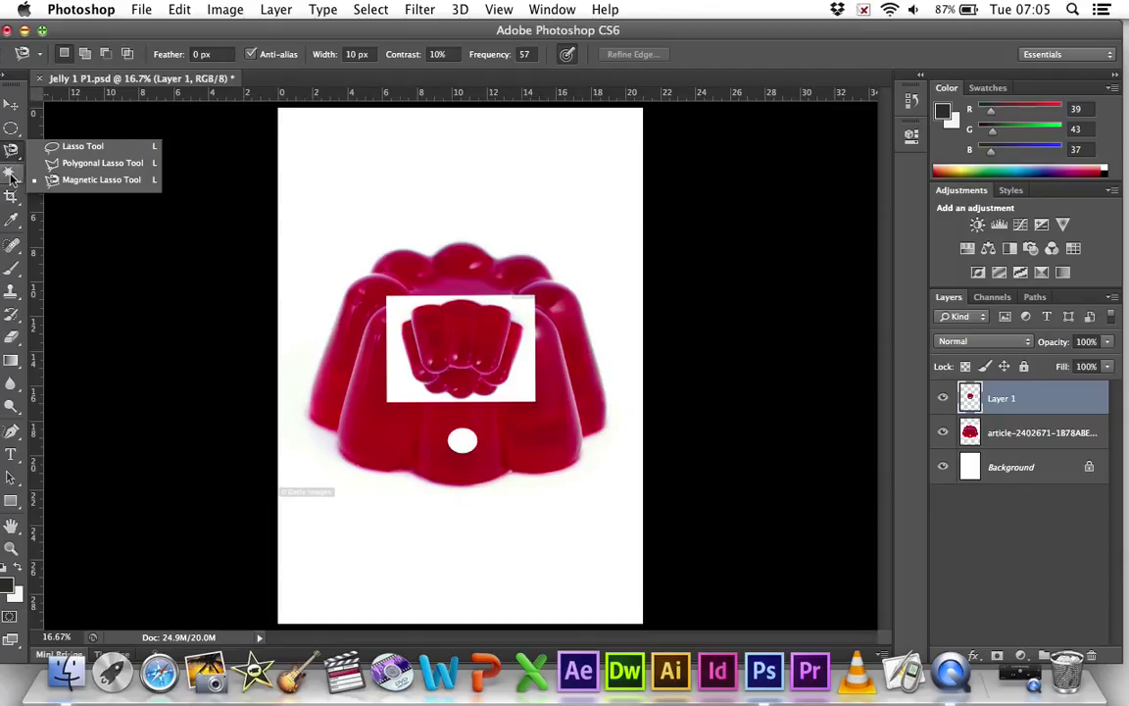
Select the white background around the small jelly with the Magic Wand Tool at tolerance 32, delete it, and deselect.
click(10, 175)
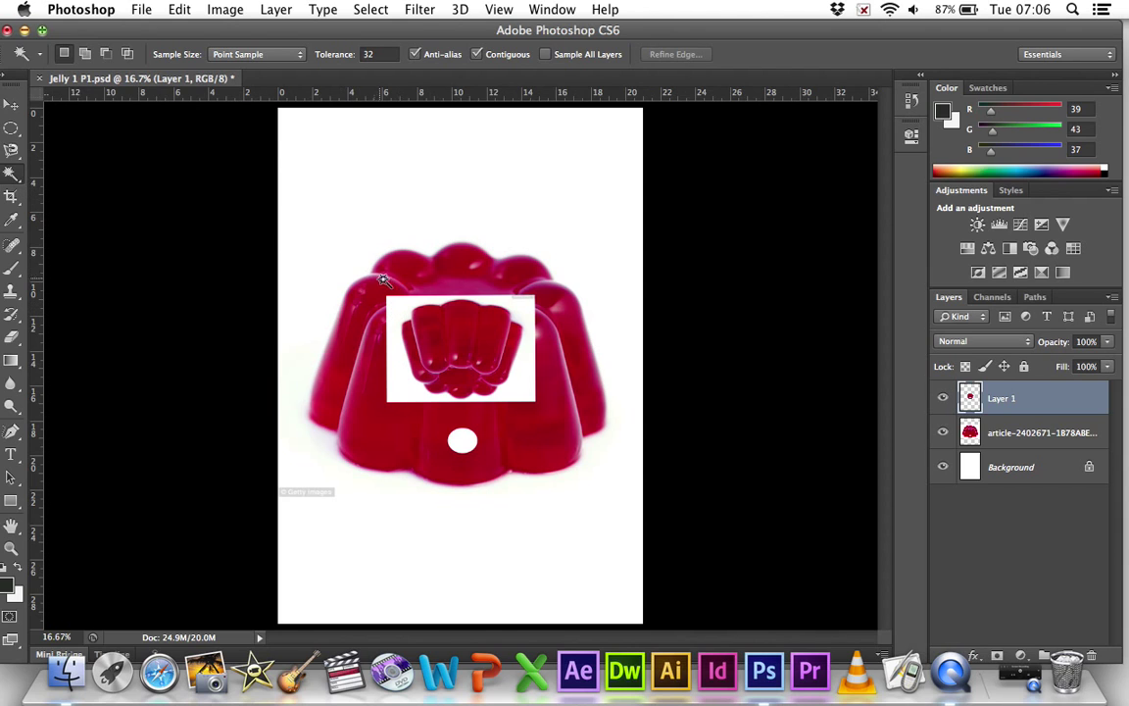
click(405, 308)
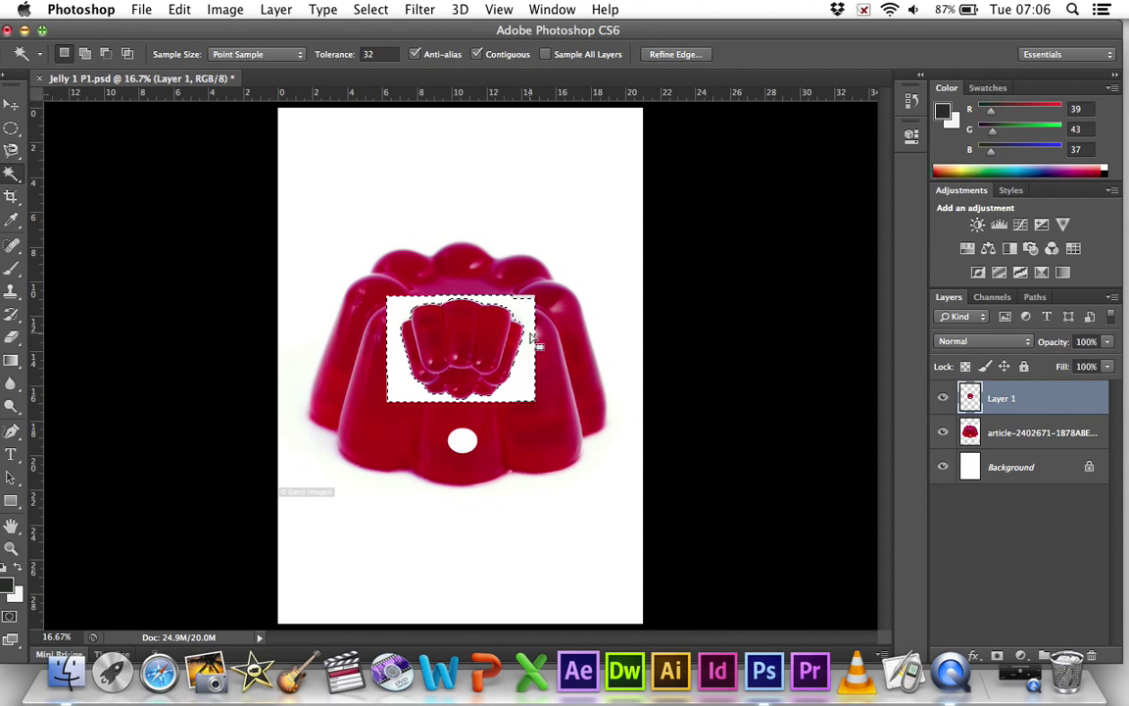
key(BackSpace)
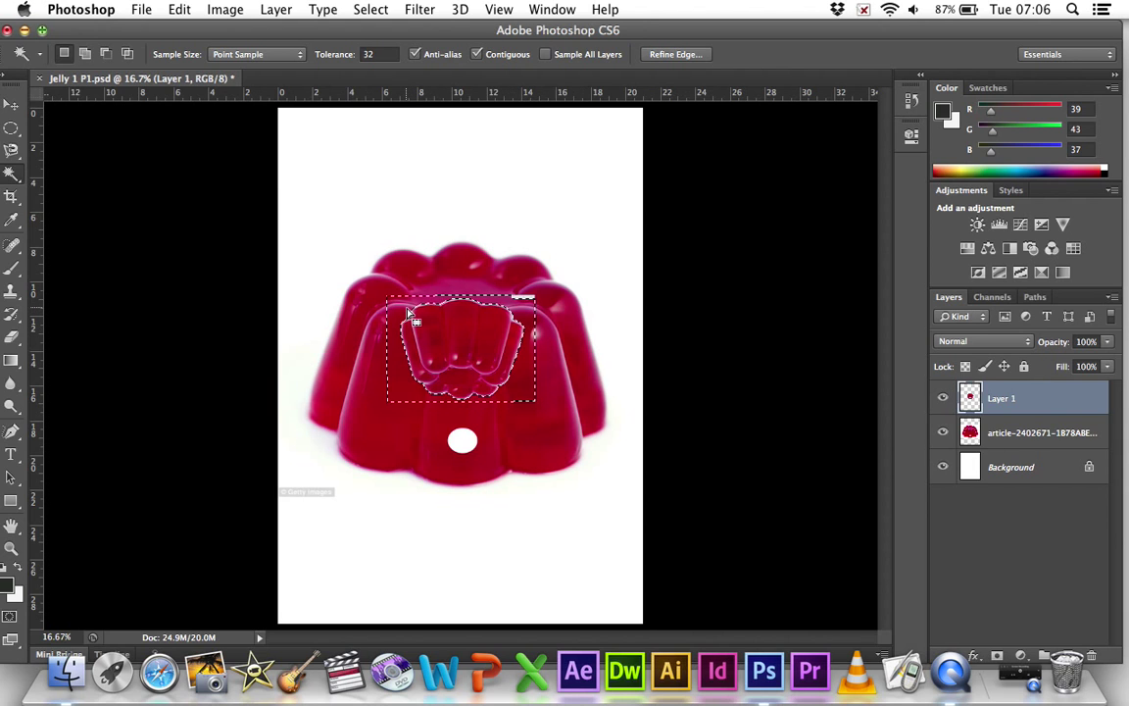
click(365, 9)
click(388, 47)
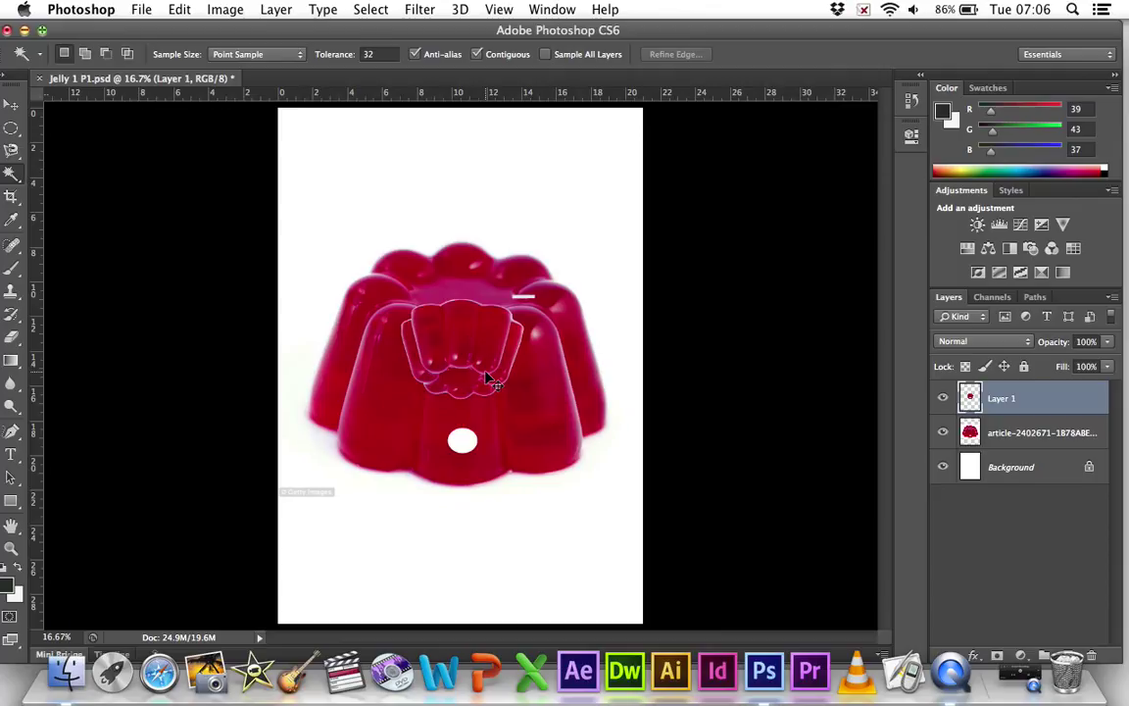
Examine the small jelly's cut edges and the leftover Getty Images watermark strip up close at 300% zoom.
key(super+equal)
key(super+equal)
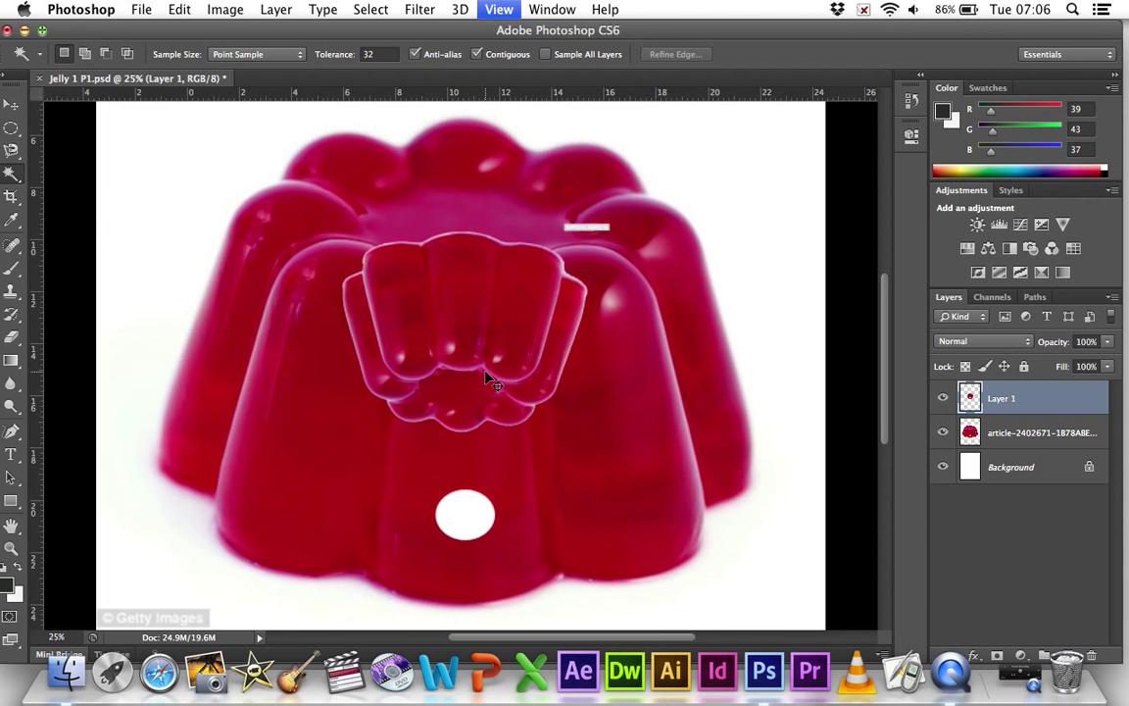
key(super+equal)
key(super+equal)
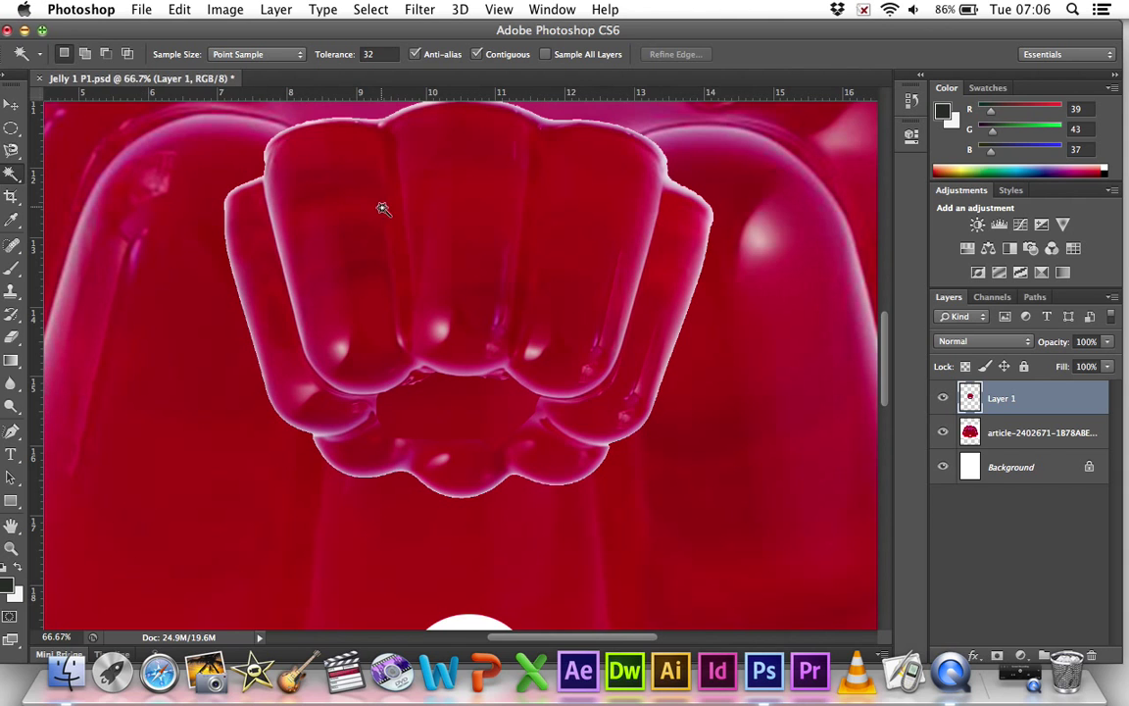
scroll(569, 241, up, 5)
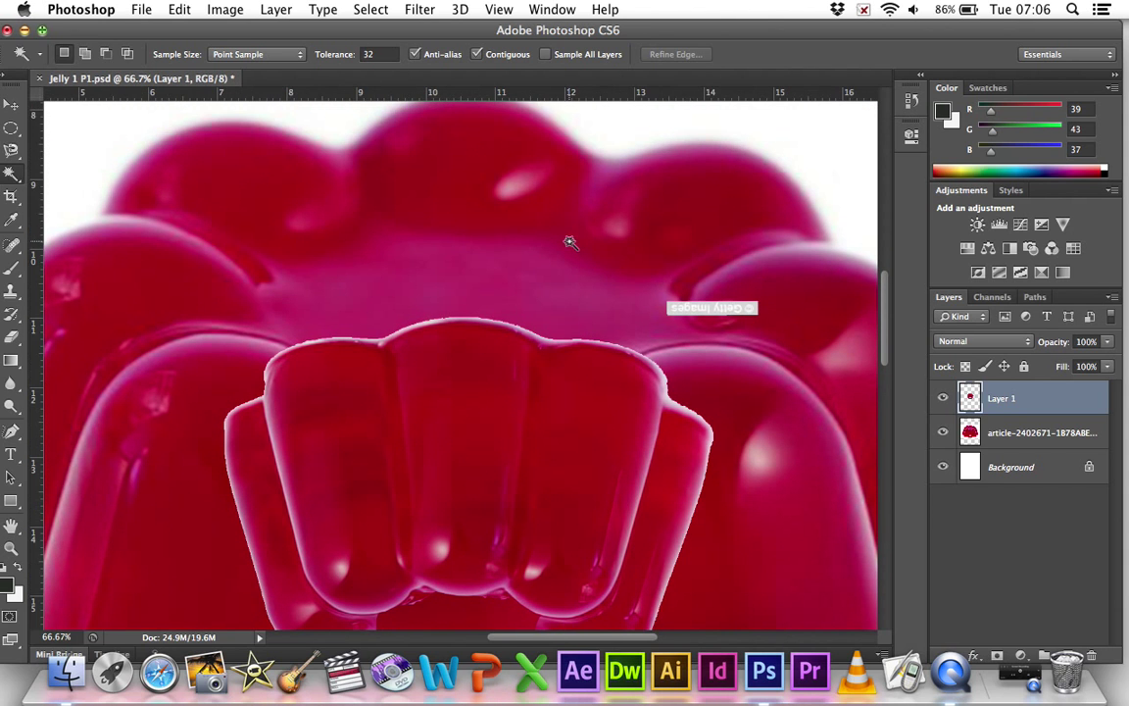
key(super+equal)
key(super+equal)
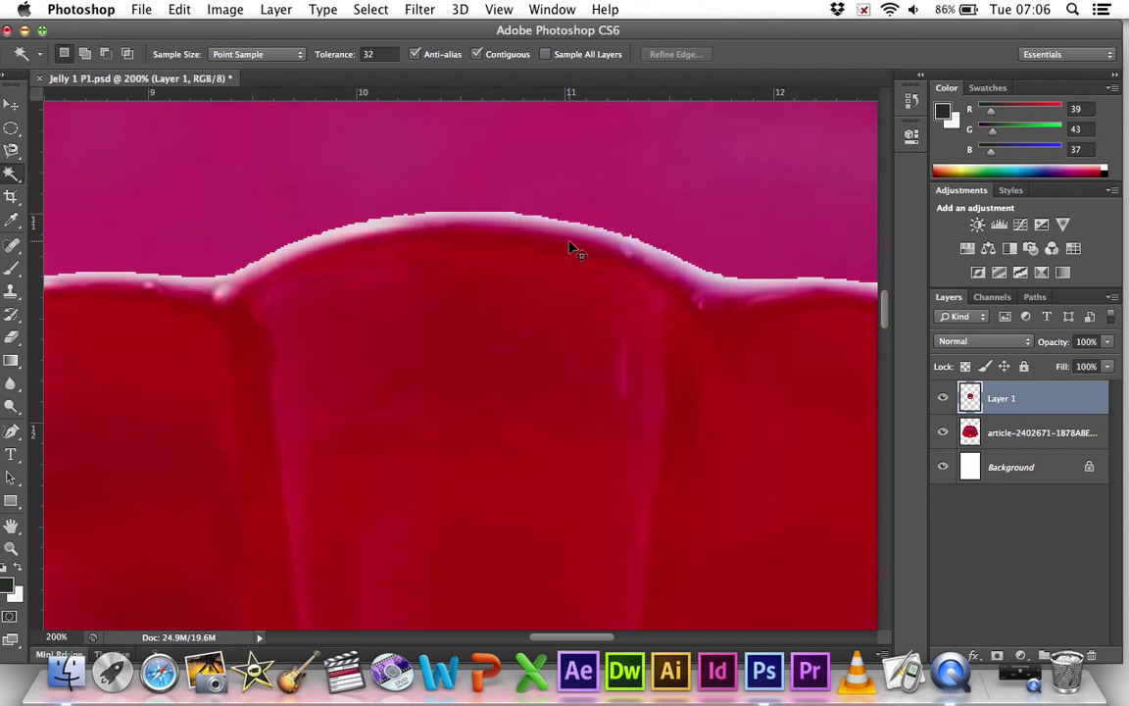
scroll(581, 292, up, 2)
scroll(582, 292, right, 10)
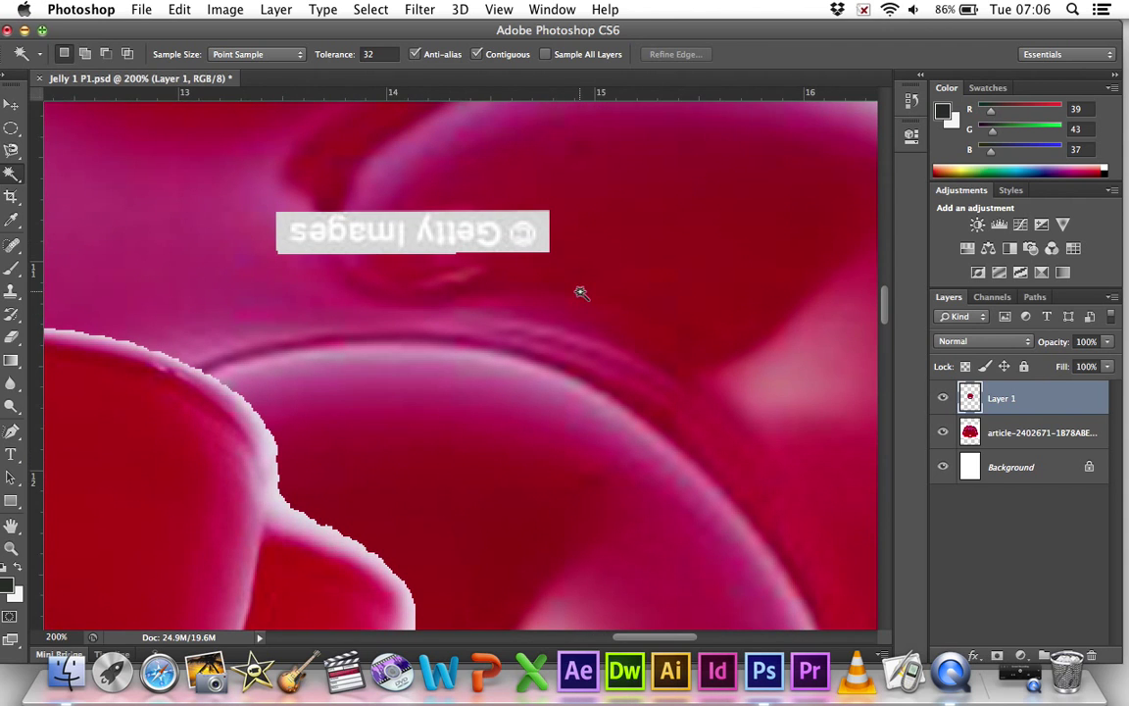
key(super+equal)
scroll(581, 292, up, 2)
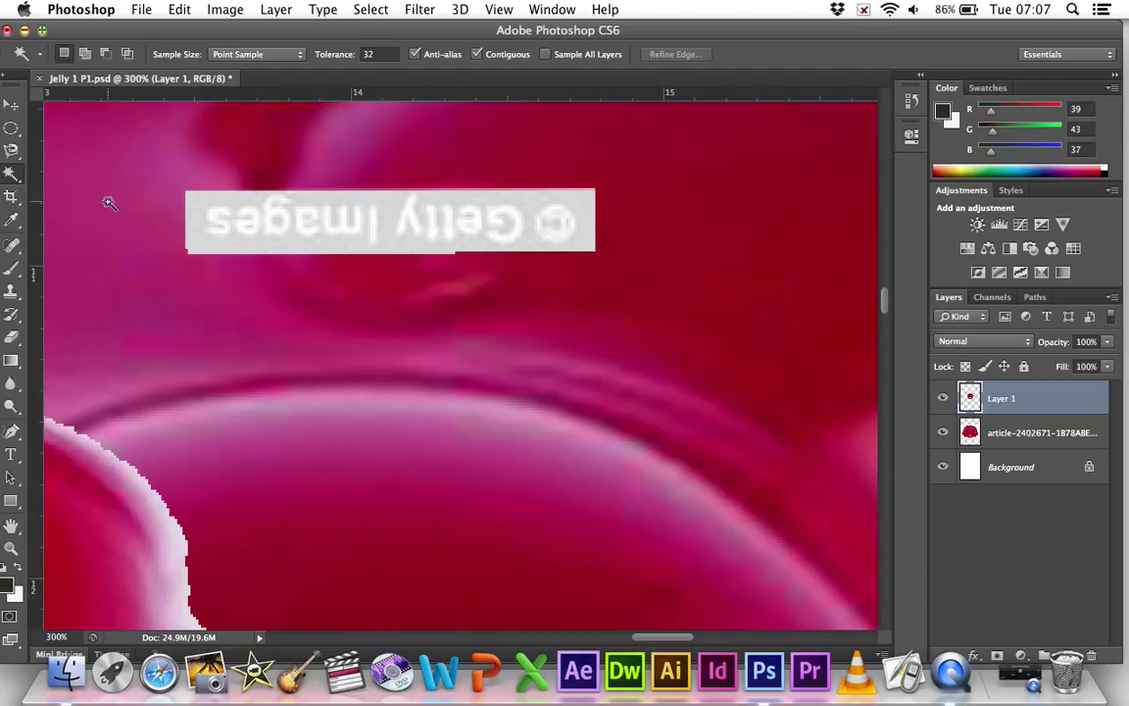
Select a single pixel row through the lower part of the Getty Images strip with the Single Row Marquee Tool, and deselect it.
click(12, 153)
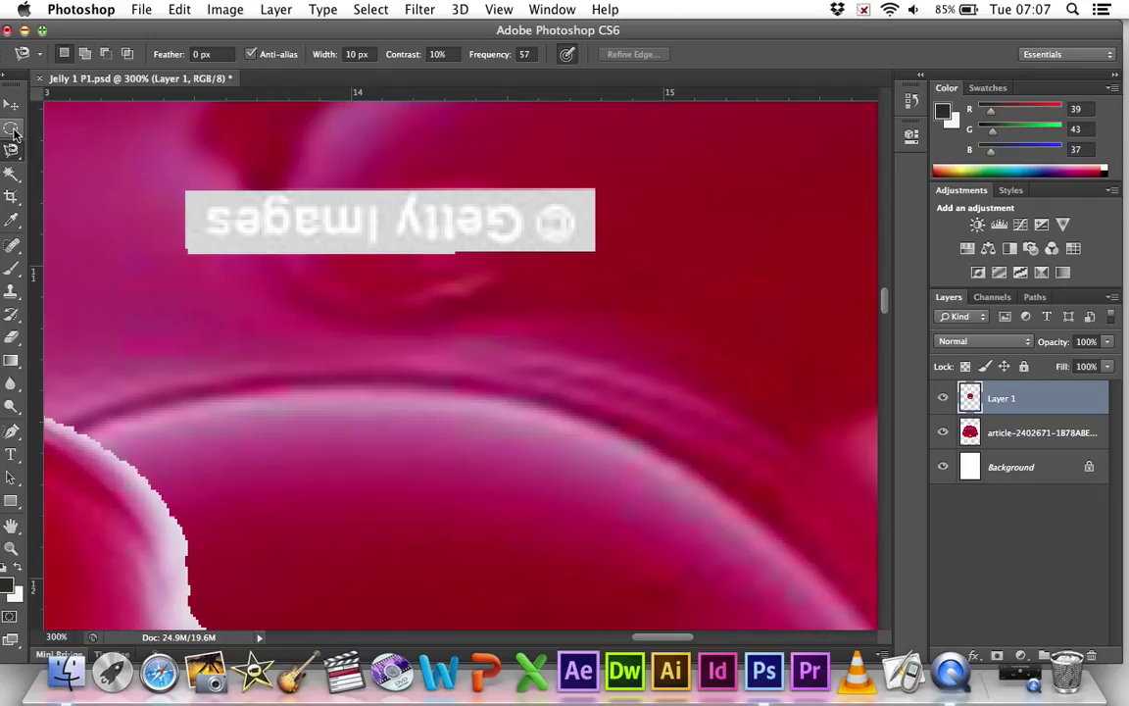
click(13, 130)
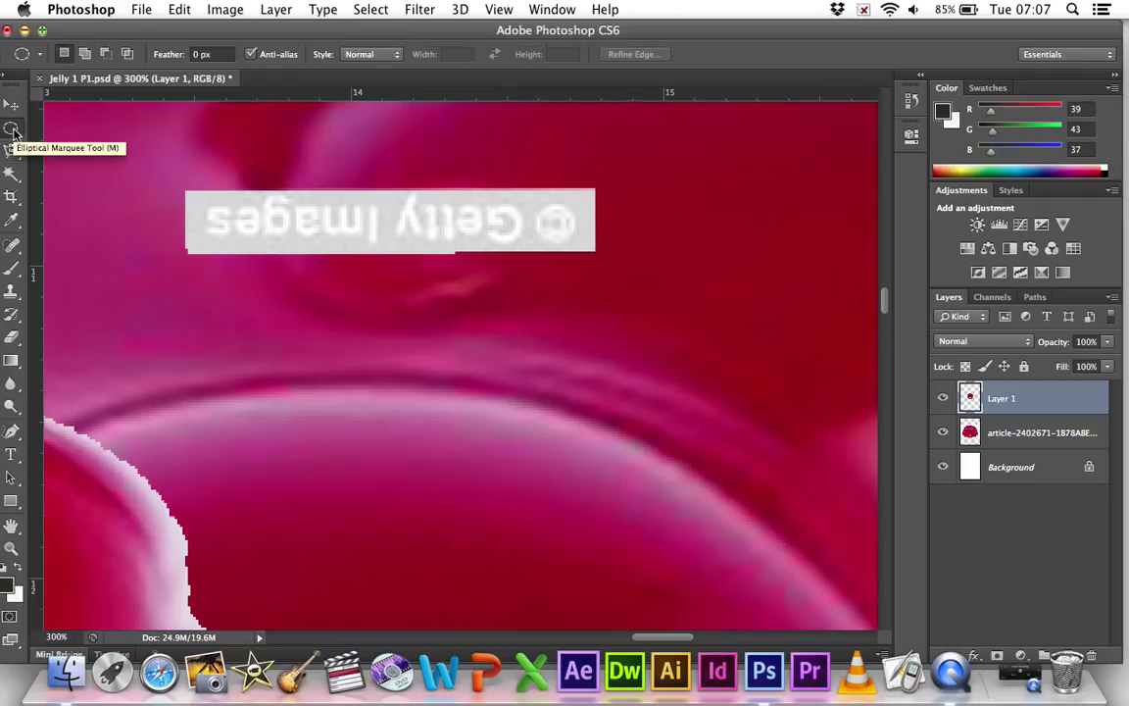
click(13, 130)
click(117, 158)
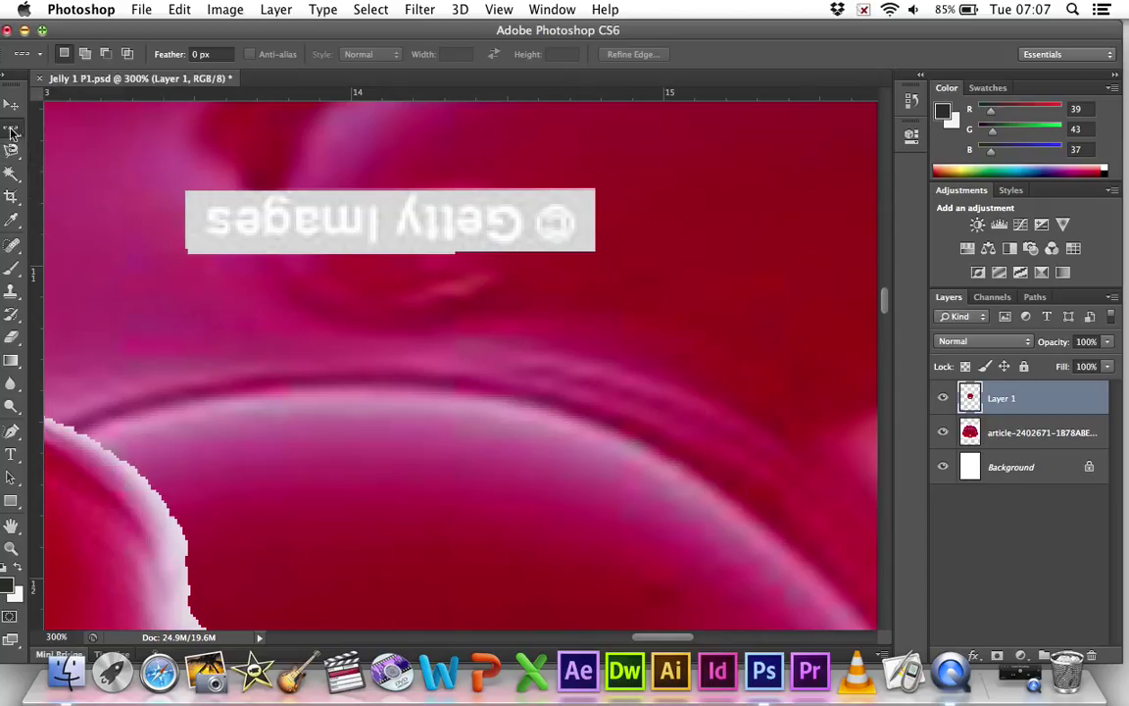
click(13, 131)
click(103, 161)
drag(185, 189, 319, 249)
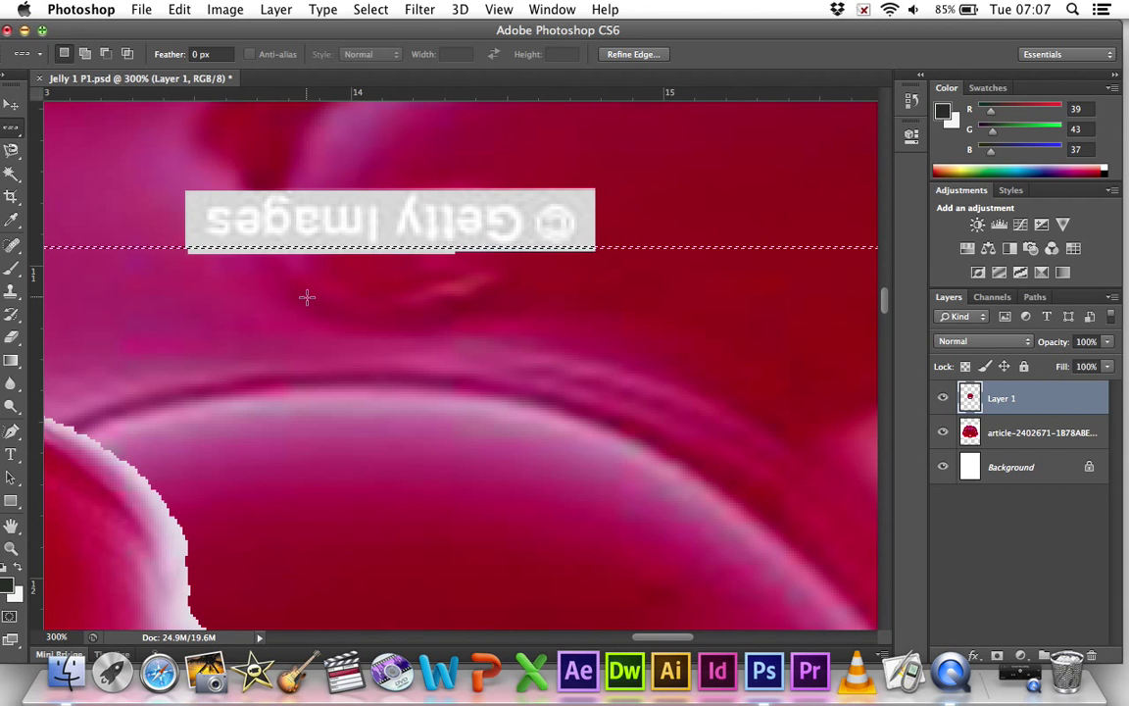
key(super+minus)
key(super+minus)
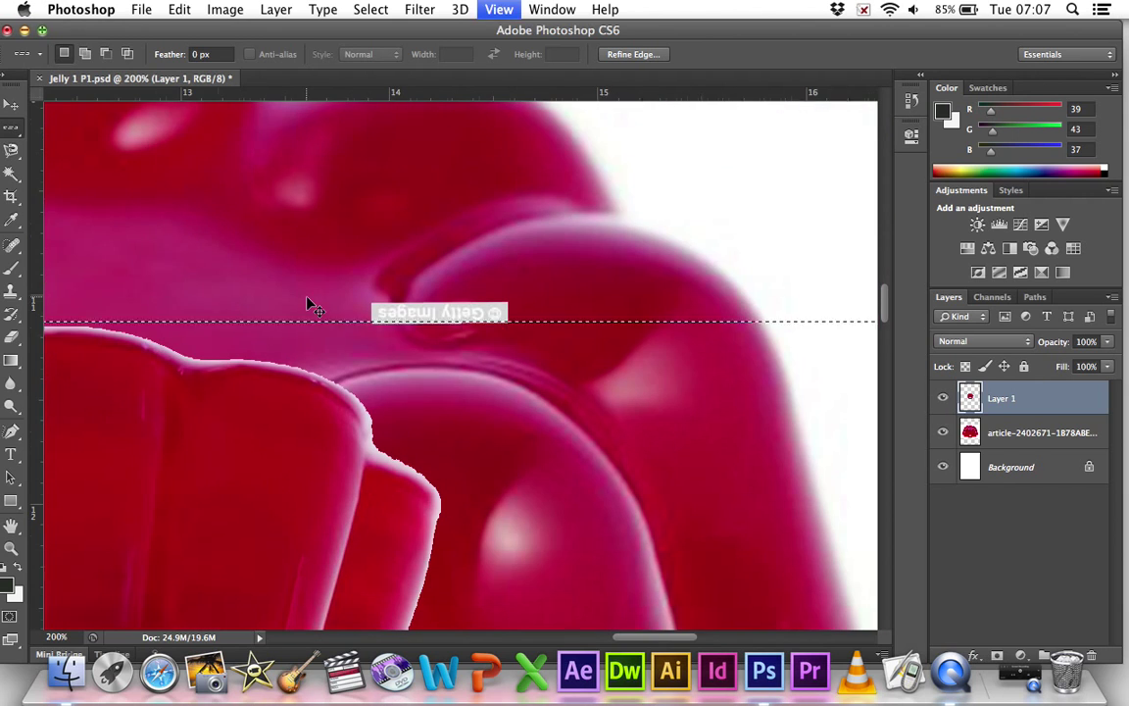
scroll(419, 366, up, 3)
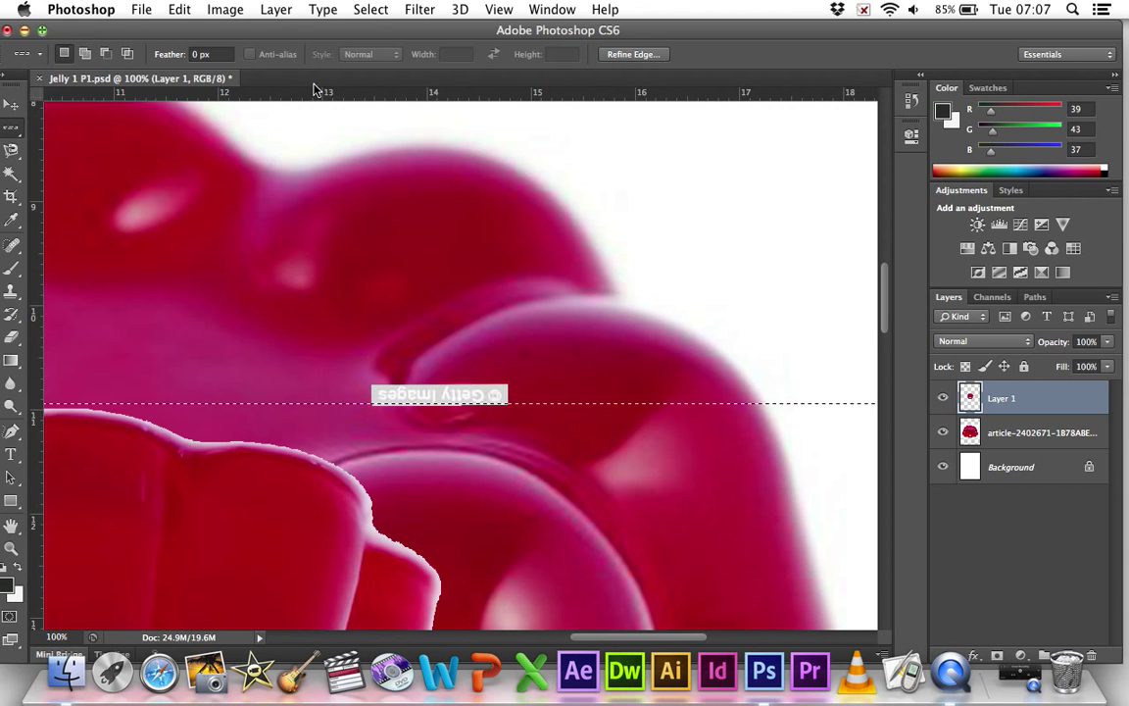
click(371, 9)
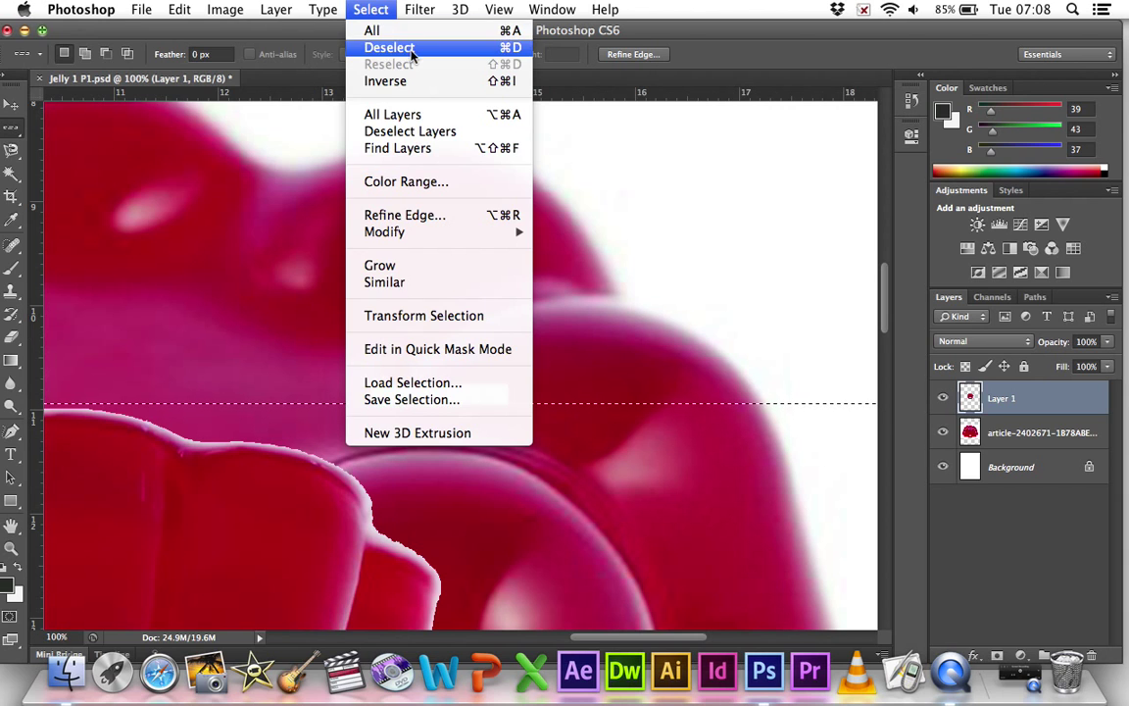
click(411, 46)
Select the leftover Getty Images strip on Layer 1 with the Rectangular Marquee Tool and delete it.
key(super+plus)
key(super+plus)
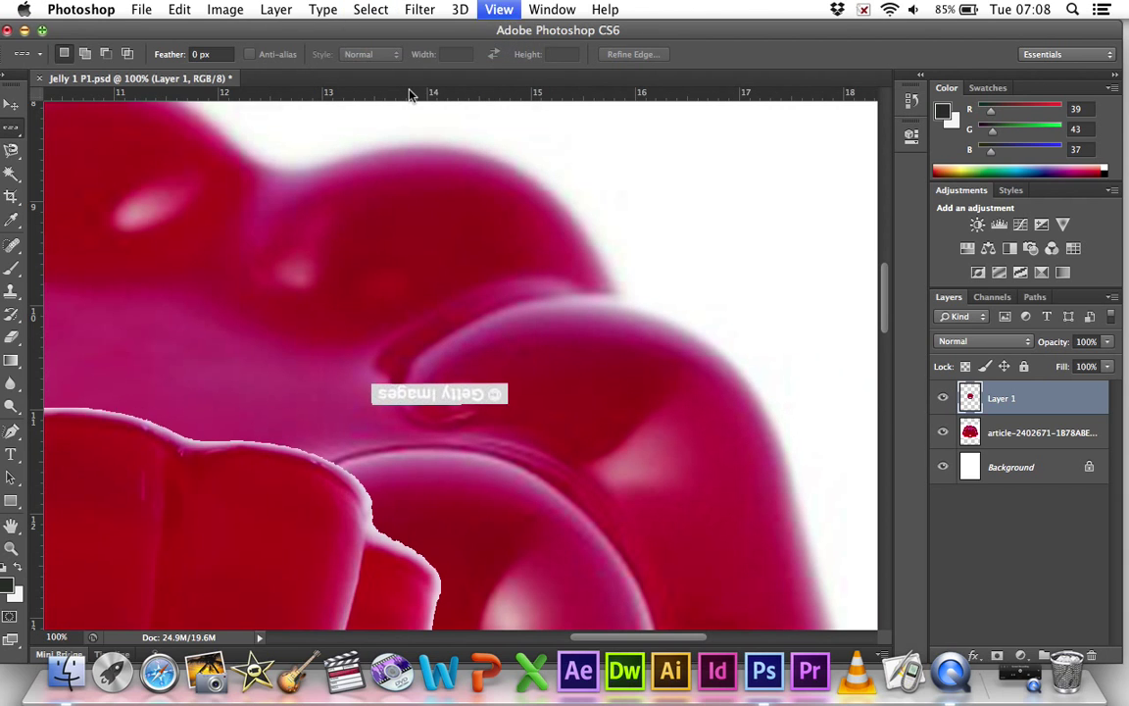
scroll(473, 201, down, 1)
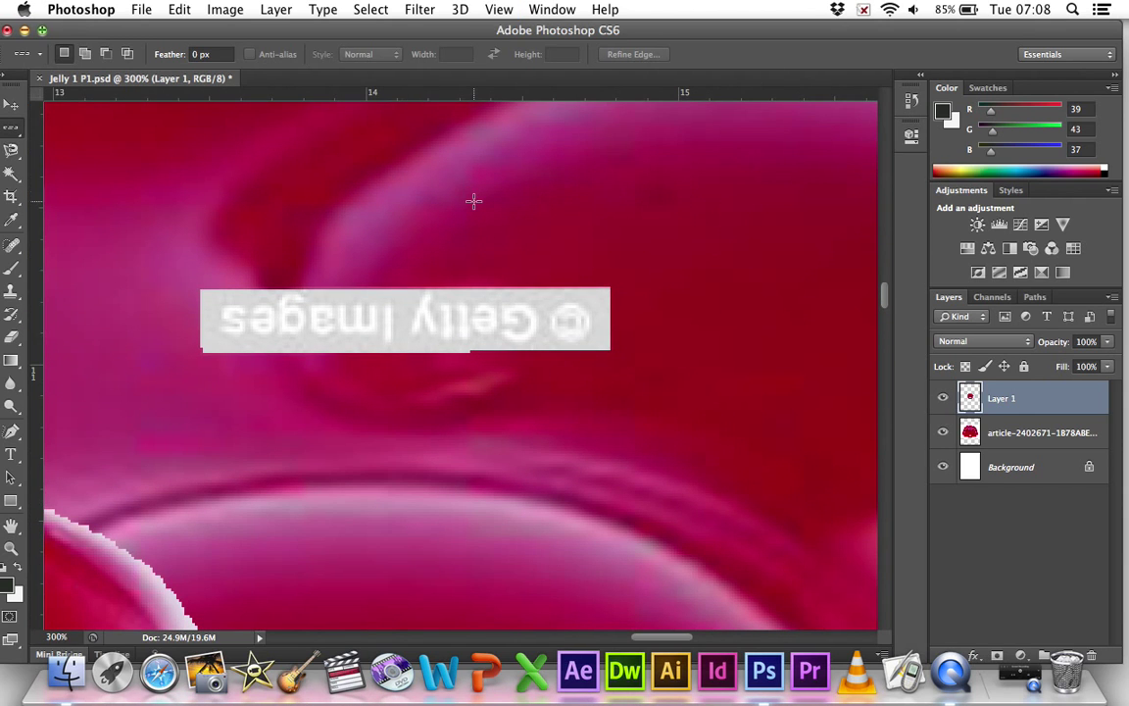
click(9, 131)
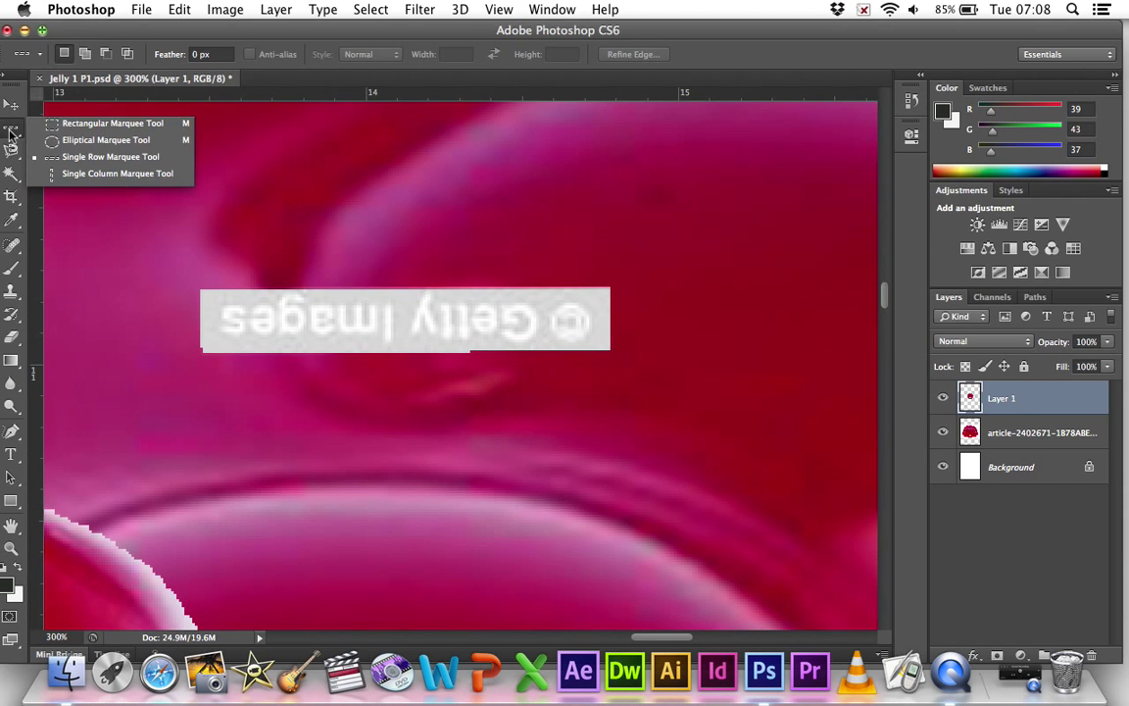
click(107, 130)
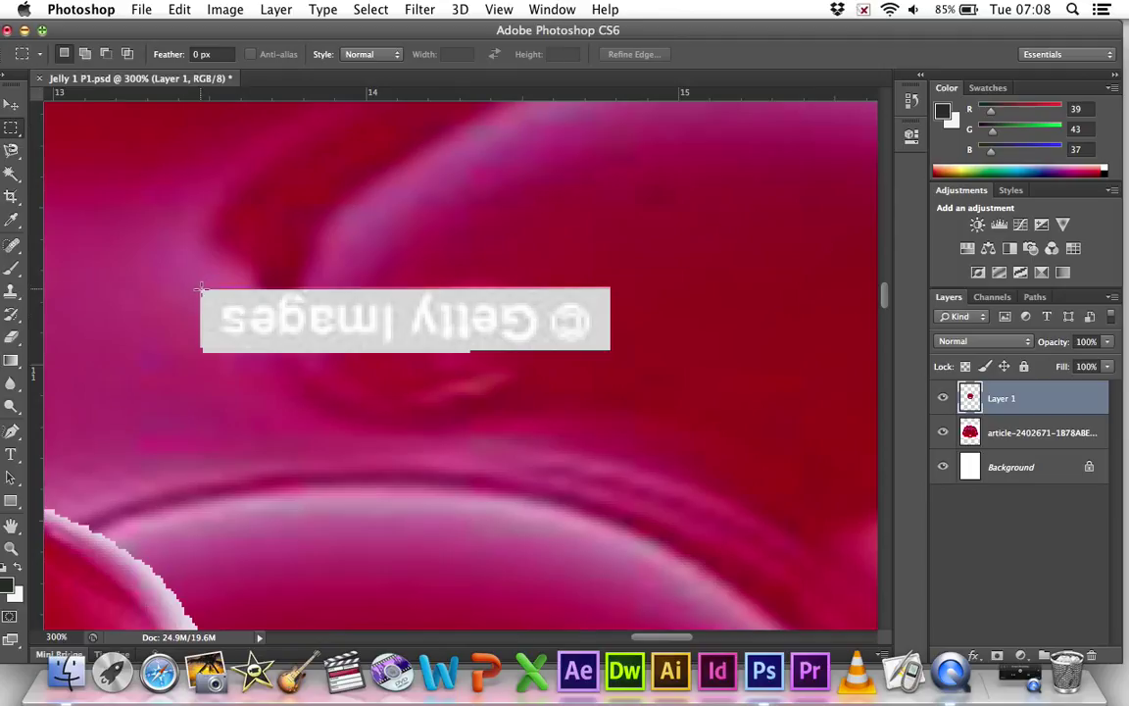
drag(200, 287, 612, 353)
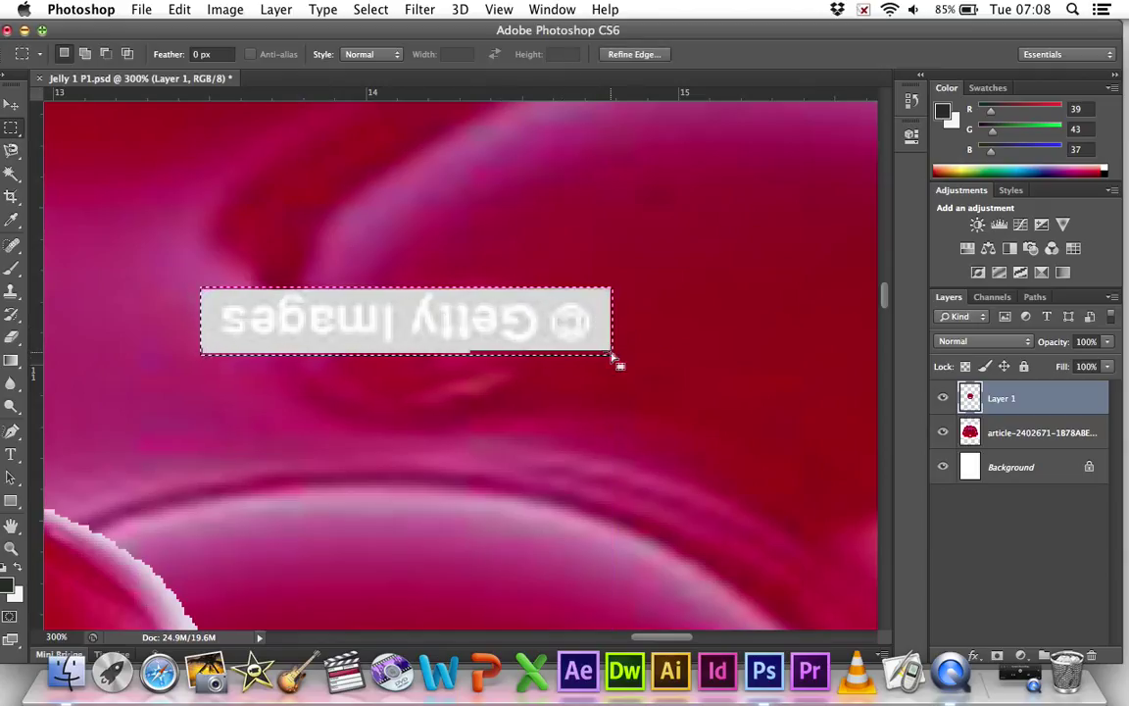
key(Delete)
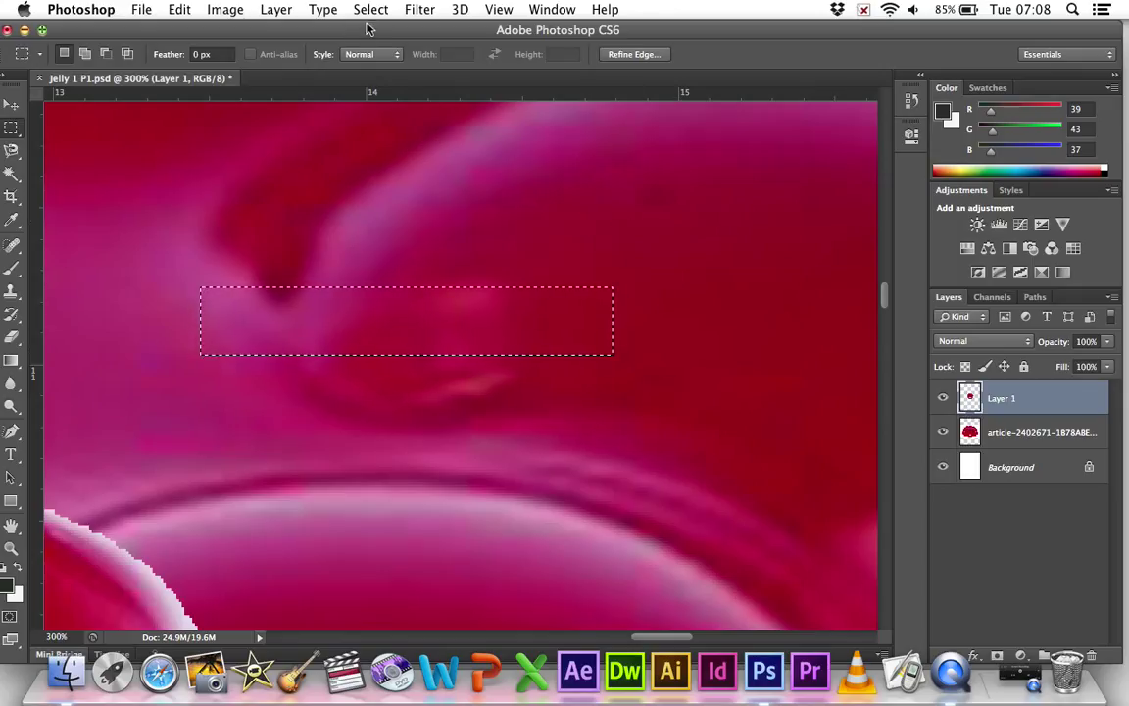
Undo the deletion of the Getty Images strip and clear the rectangular selection around it.
click(179, 9)
click(200, 33)
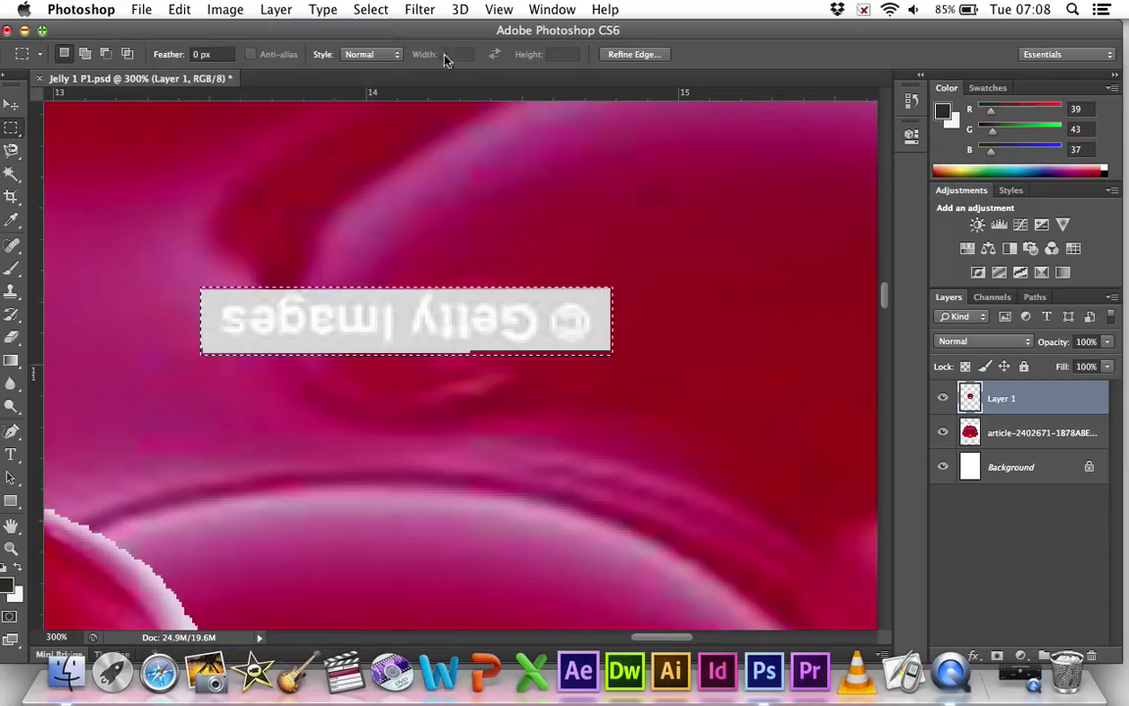
click(370, 9)
click(380, 45)
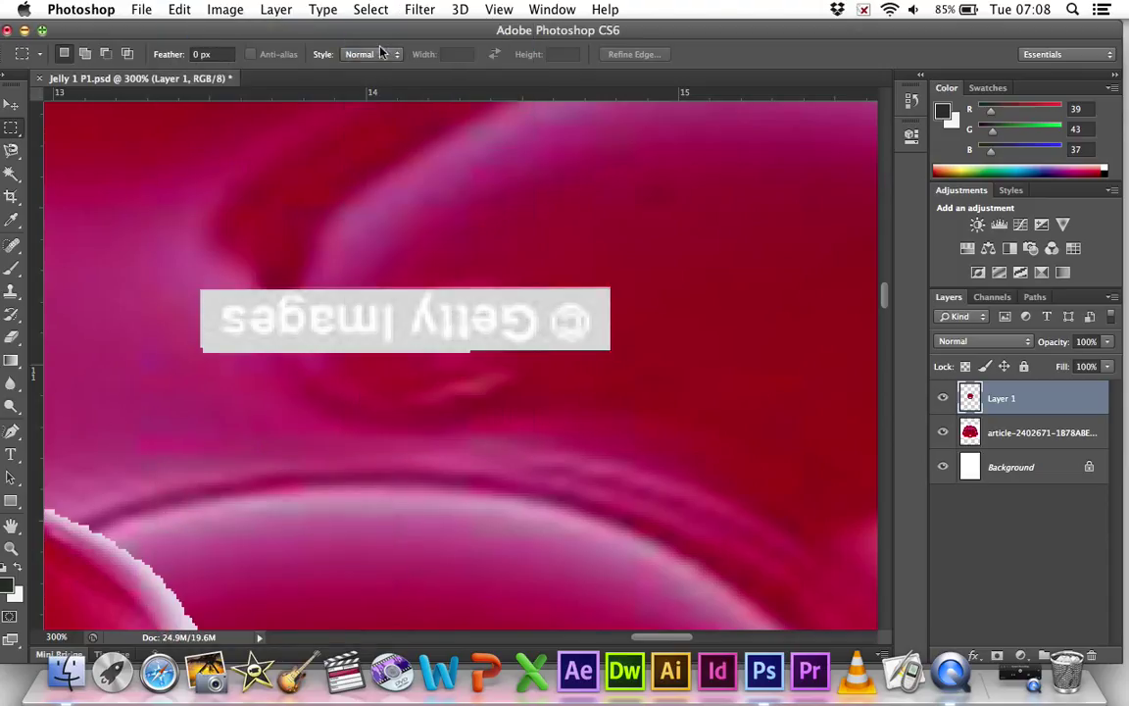
Outline the Getty Images strip with the Magnetic Lasso Tool at 10 px width, 10% contrast and frequency 57, delete it, and deselect.
click(10, 154)
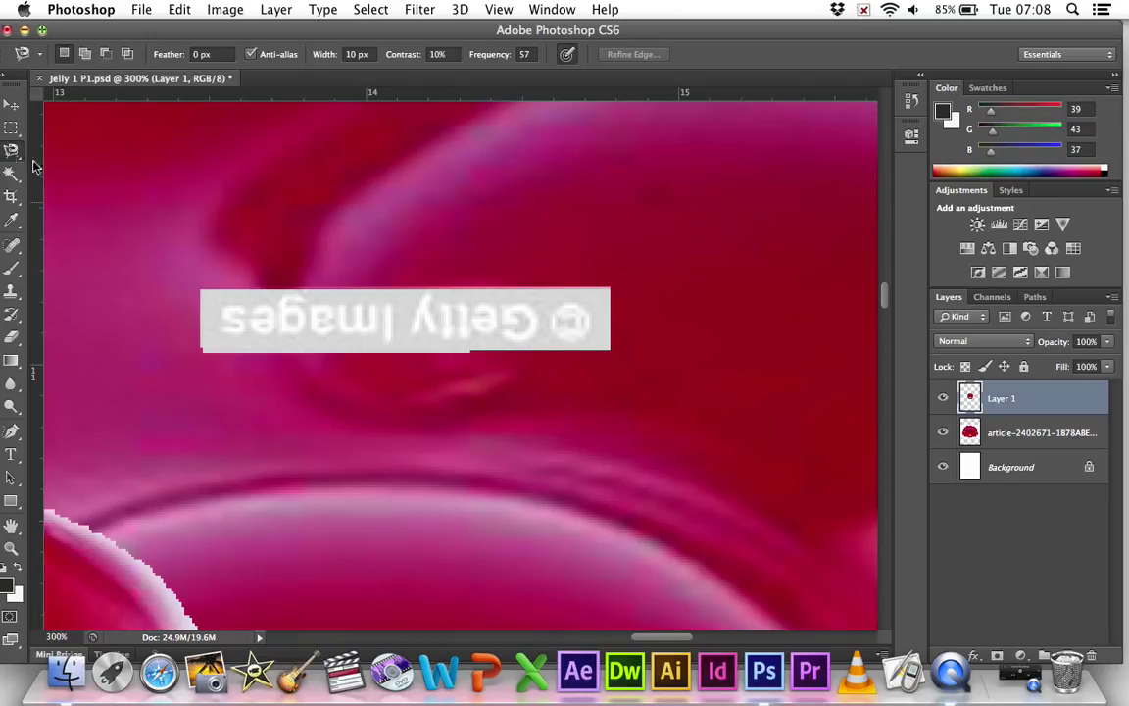
click(202, 291)
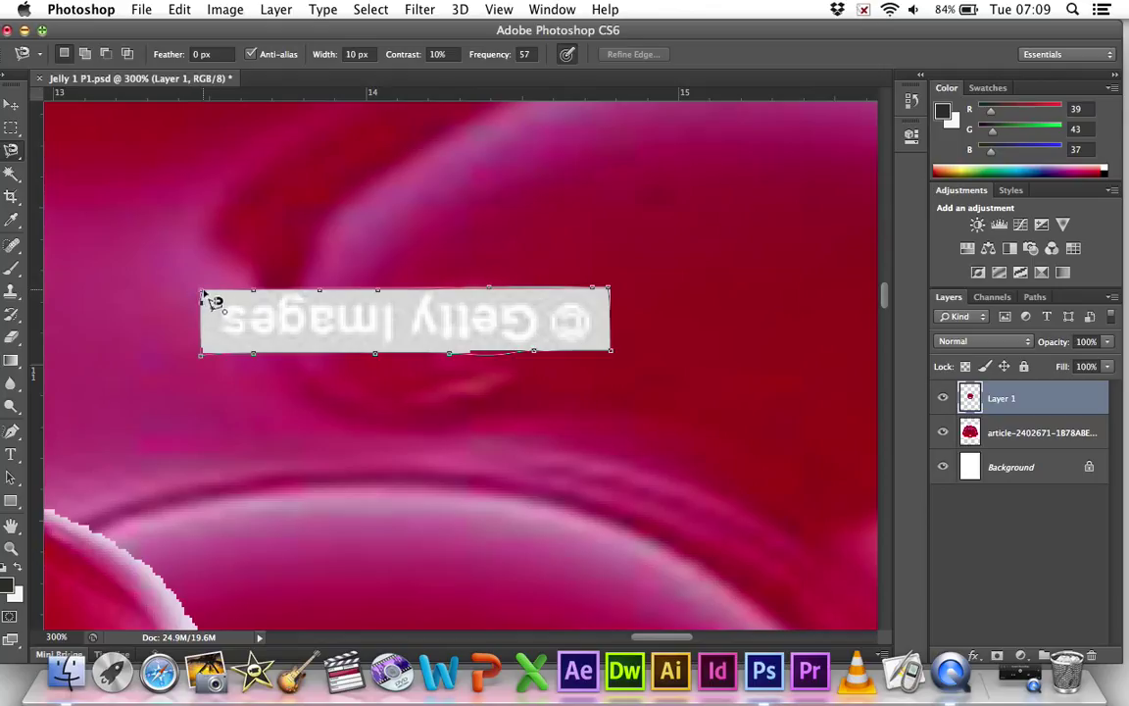
click(205, 296)
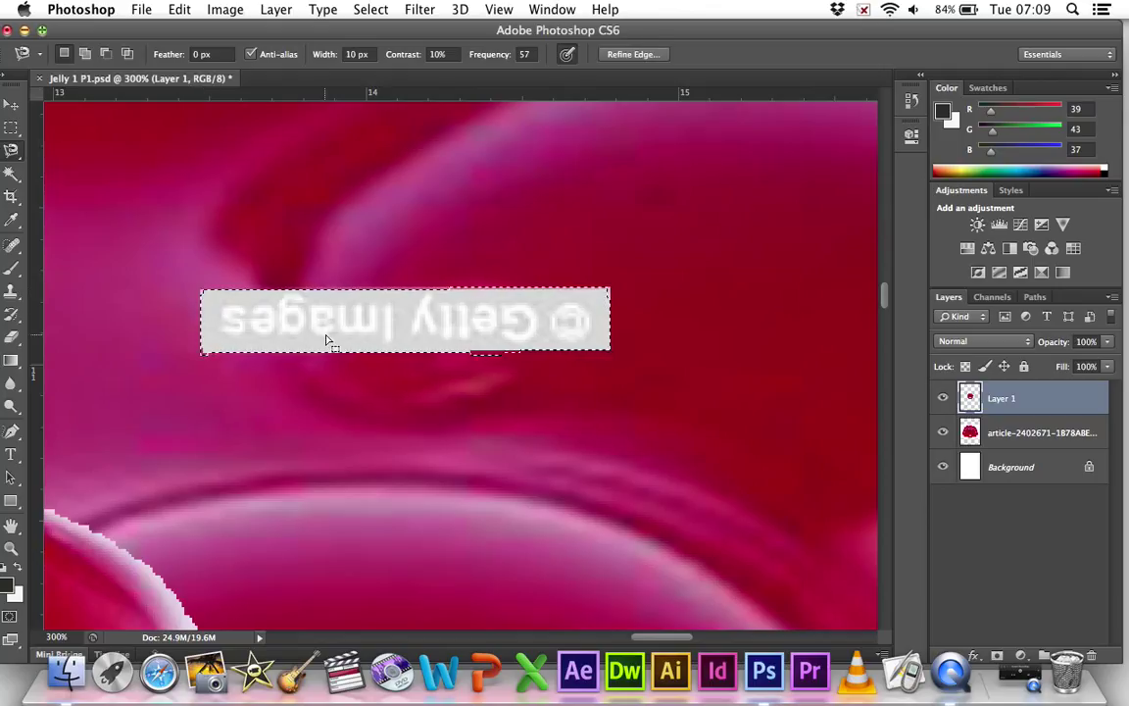
key(Delete)
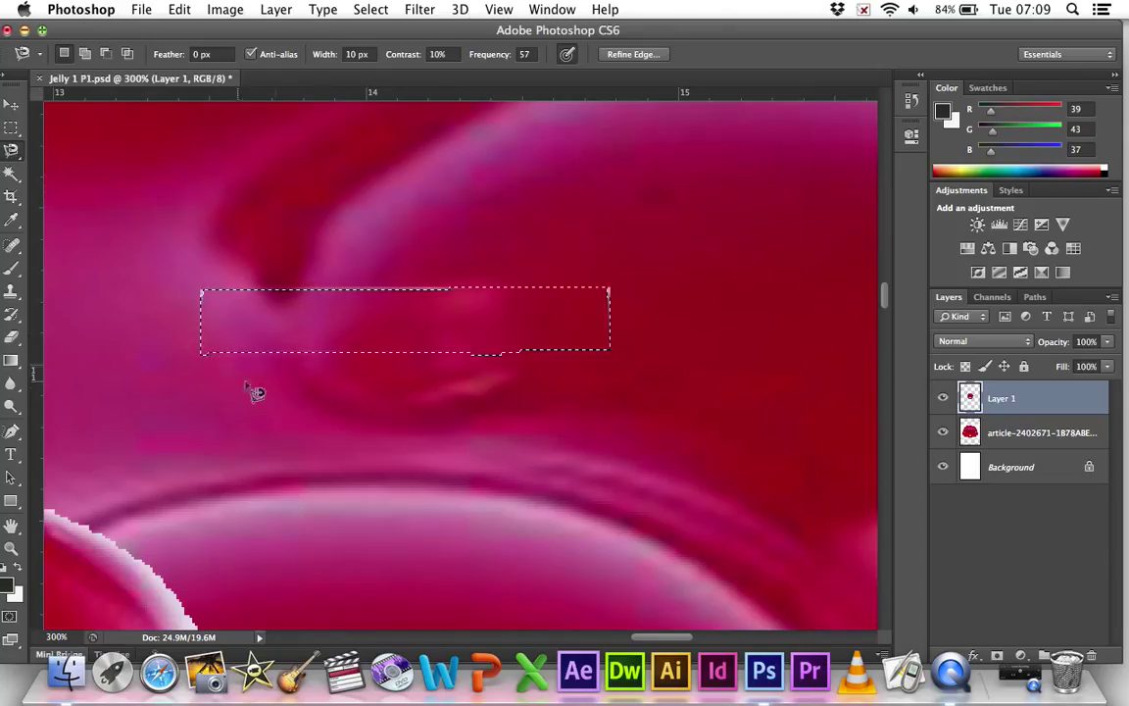
click(370, 11)
click(378, 47)
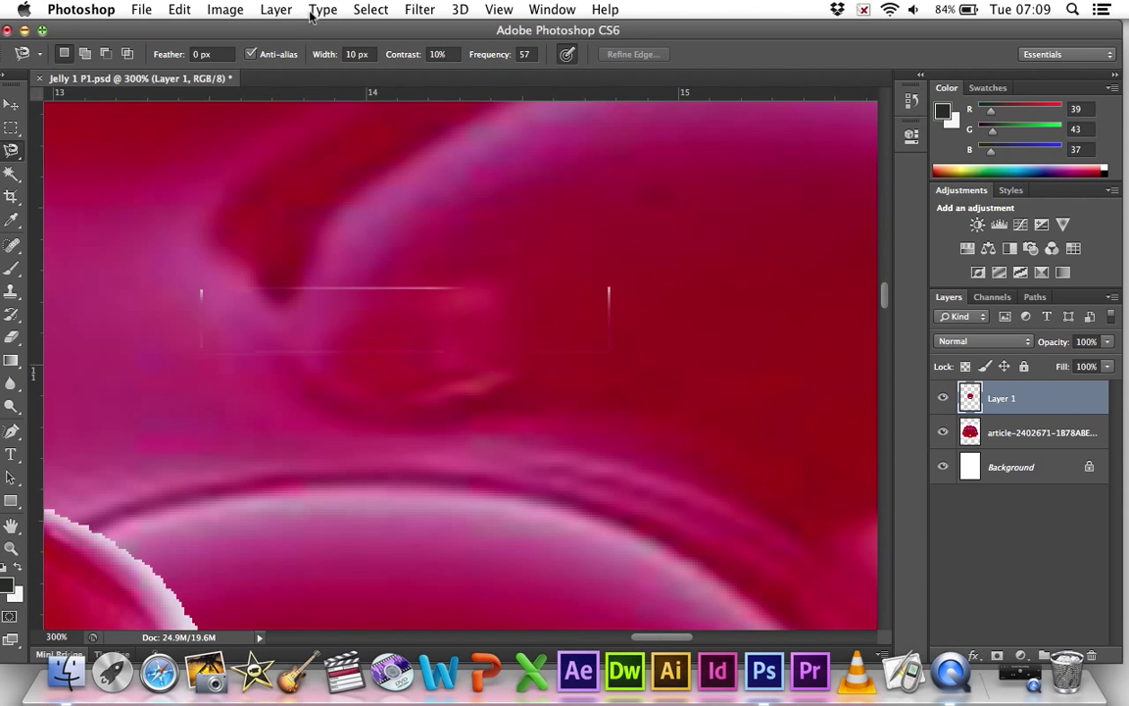
Step back to before the Magnetic Lasso deletion of the Getty Images strip, and deselect.
click(183, 11)
click(188, 27)
click(183, 12)
click(196, 65)
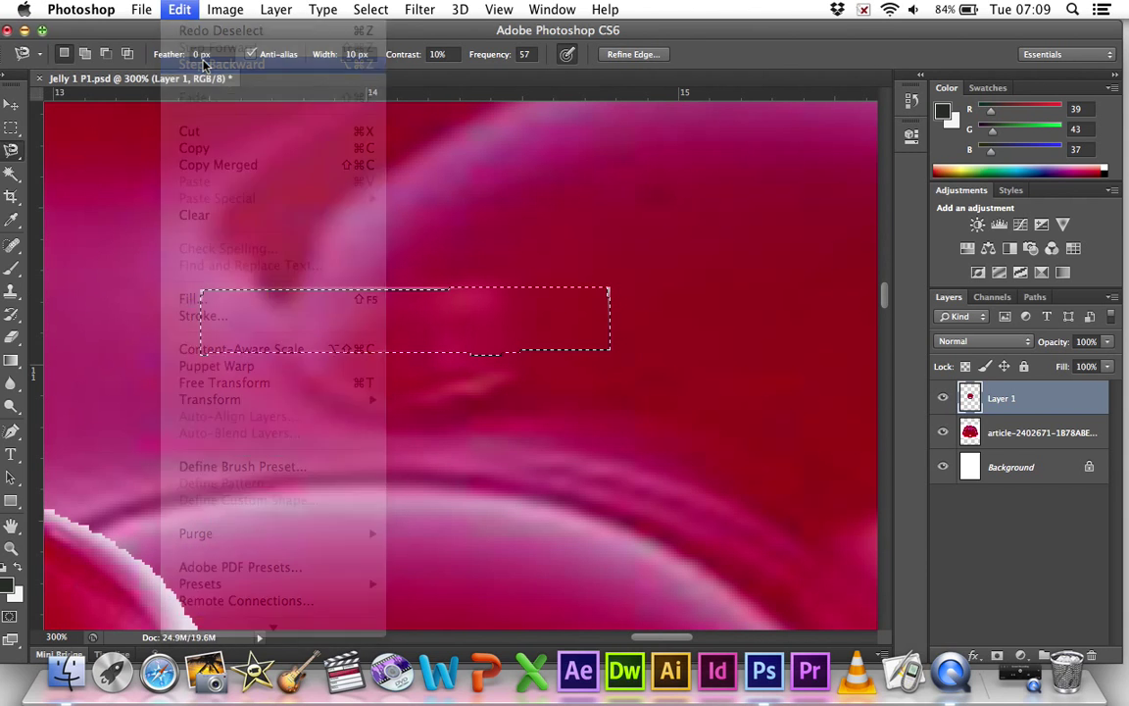
click(371, 10)
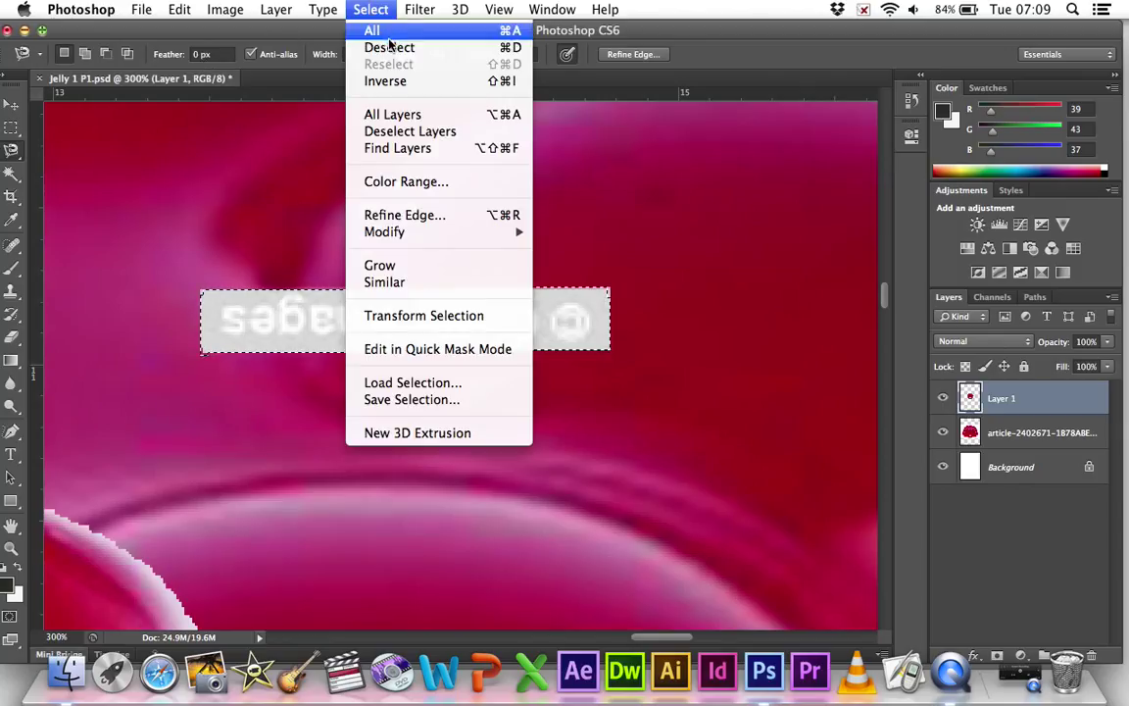
click(386, 56)
Select slightly beyond the edges of the Getty Images strip with the Rectangular Marquee Tool, delete it from Layer 1, and deselect.
click(11, 128)
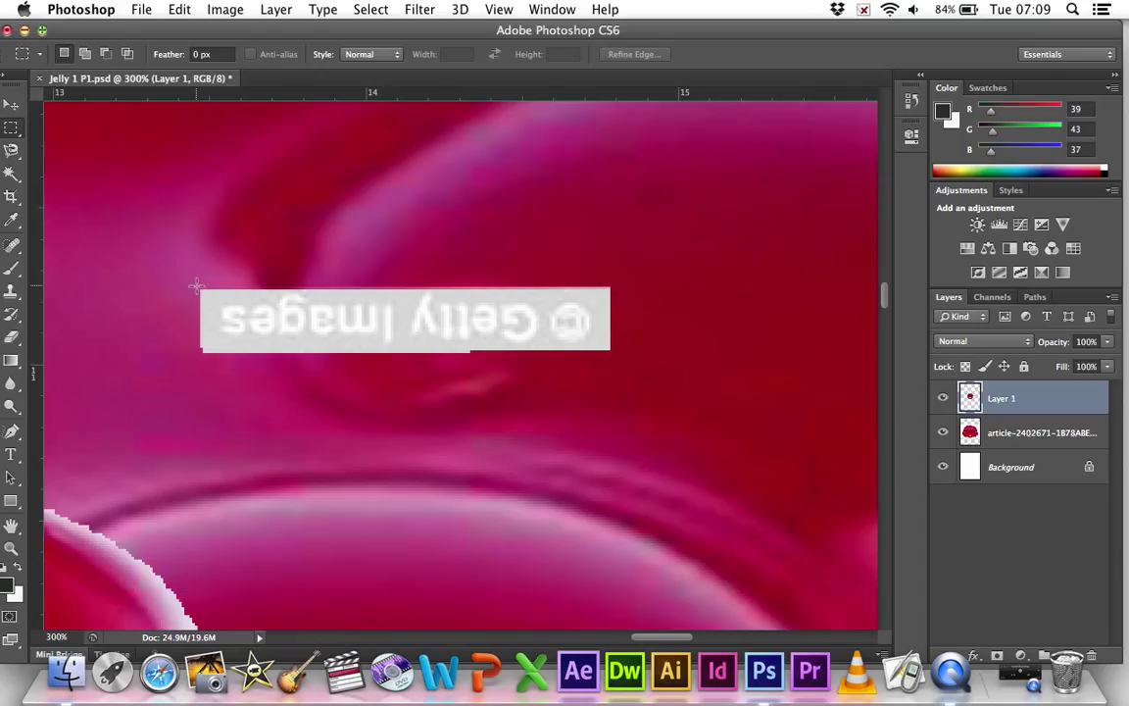
drag(196, 286, 615, 358)
key(Delete)
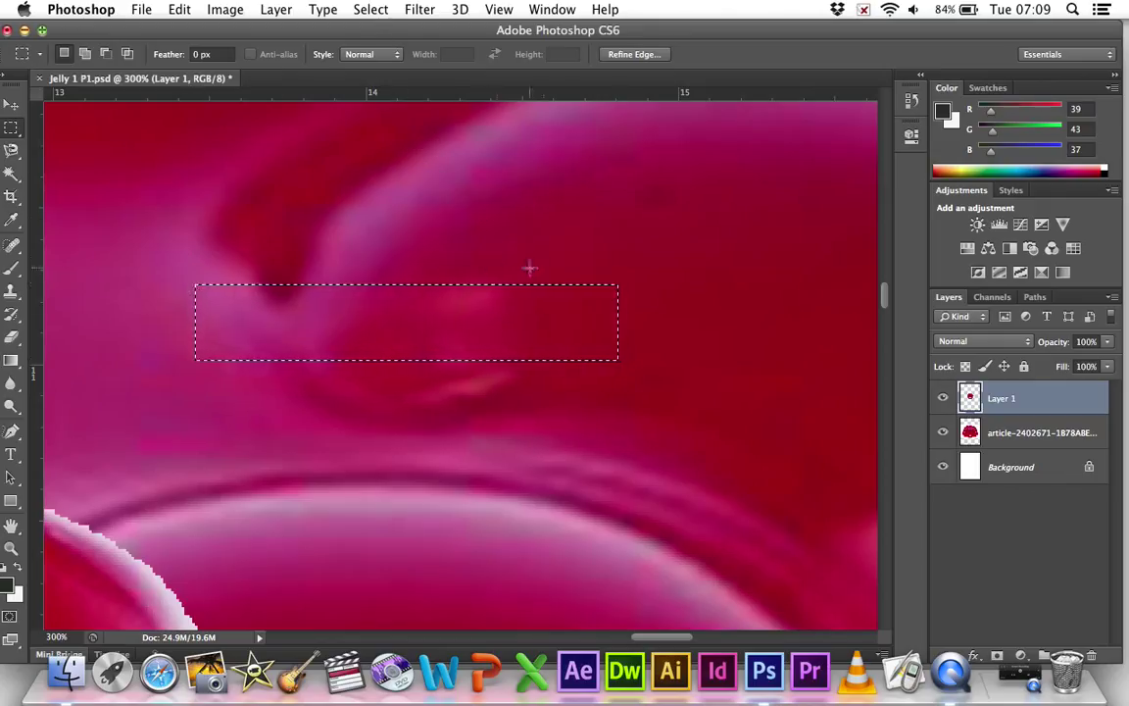
click(373, 10)
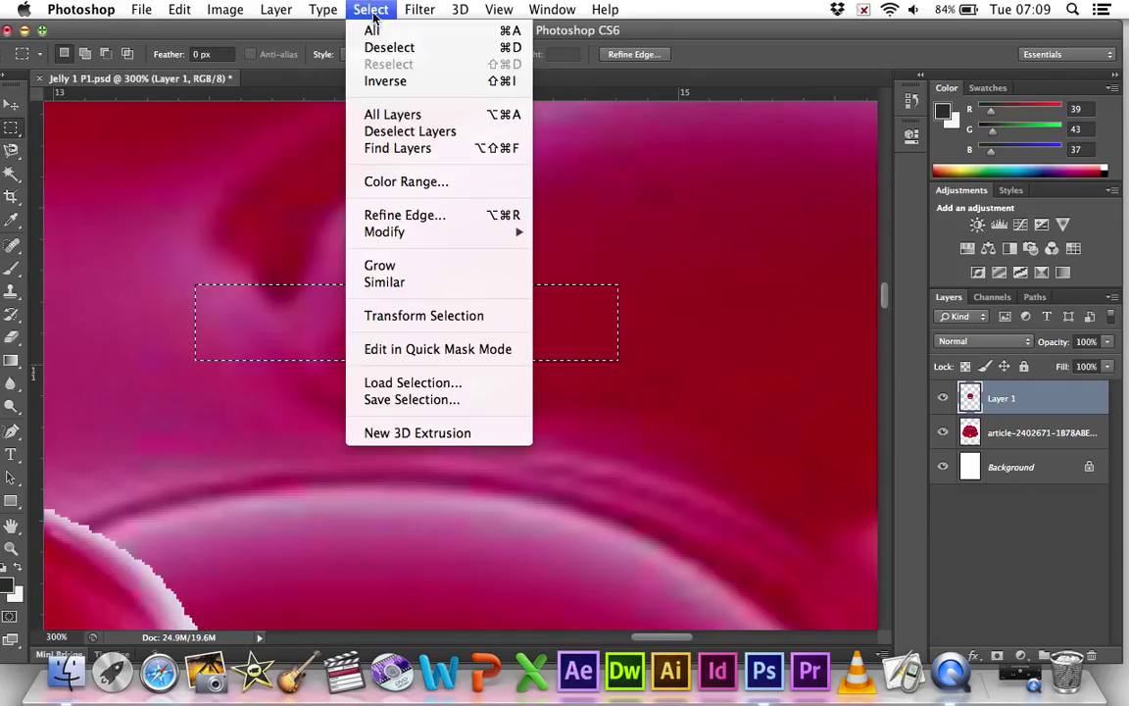
click(387, 46)
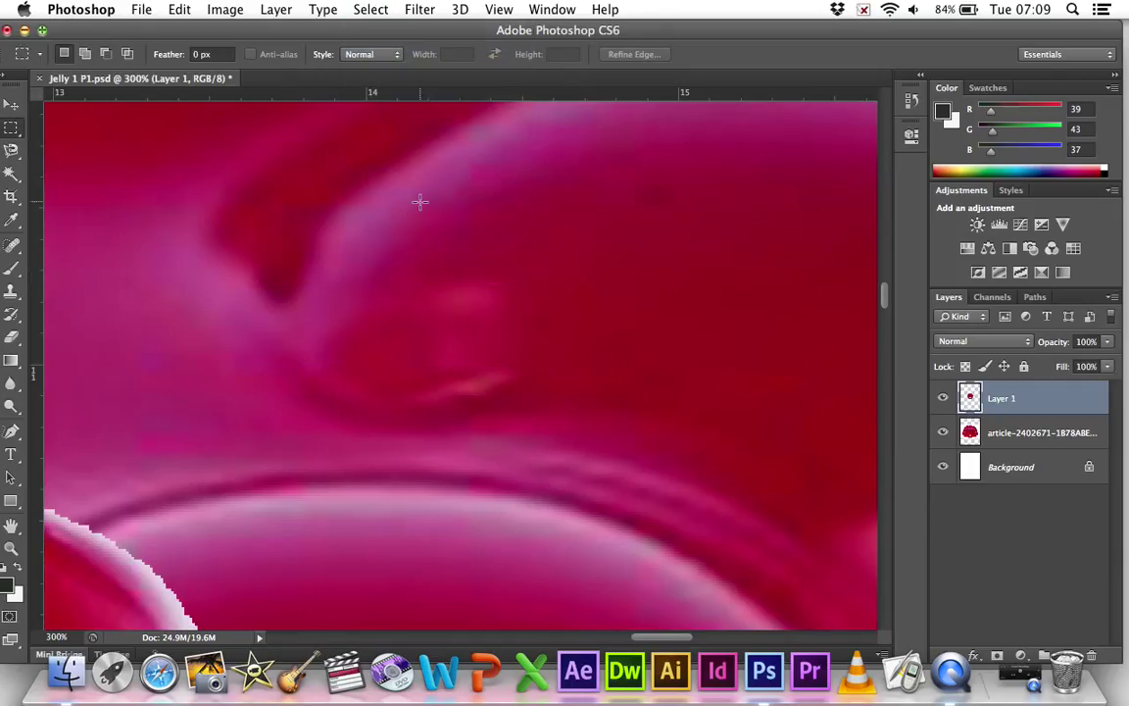
Select the cut-out hole in the lower part of the small jelly with the Magic Wand Tool at tolerance 32.
key(super+minus)
key(super+minus)
key(super+minus)
key(super+minus)
key(super+minus)
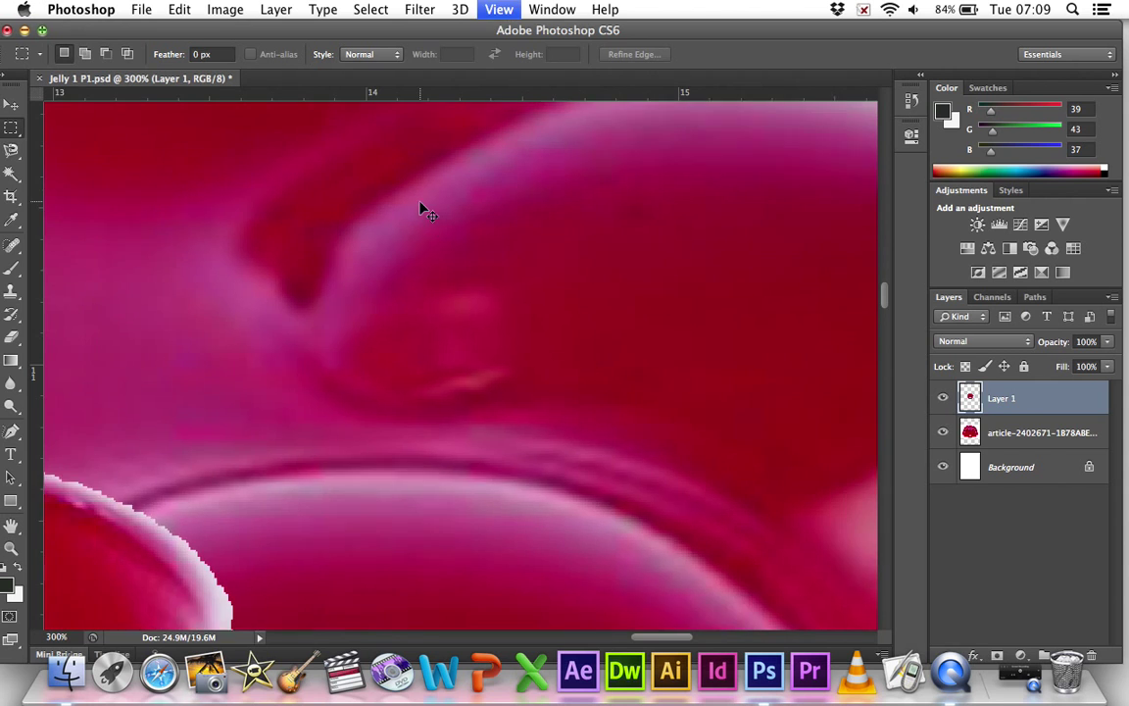
key(super+minus)
key(super+minus)
key(super+minus)
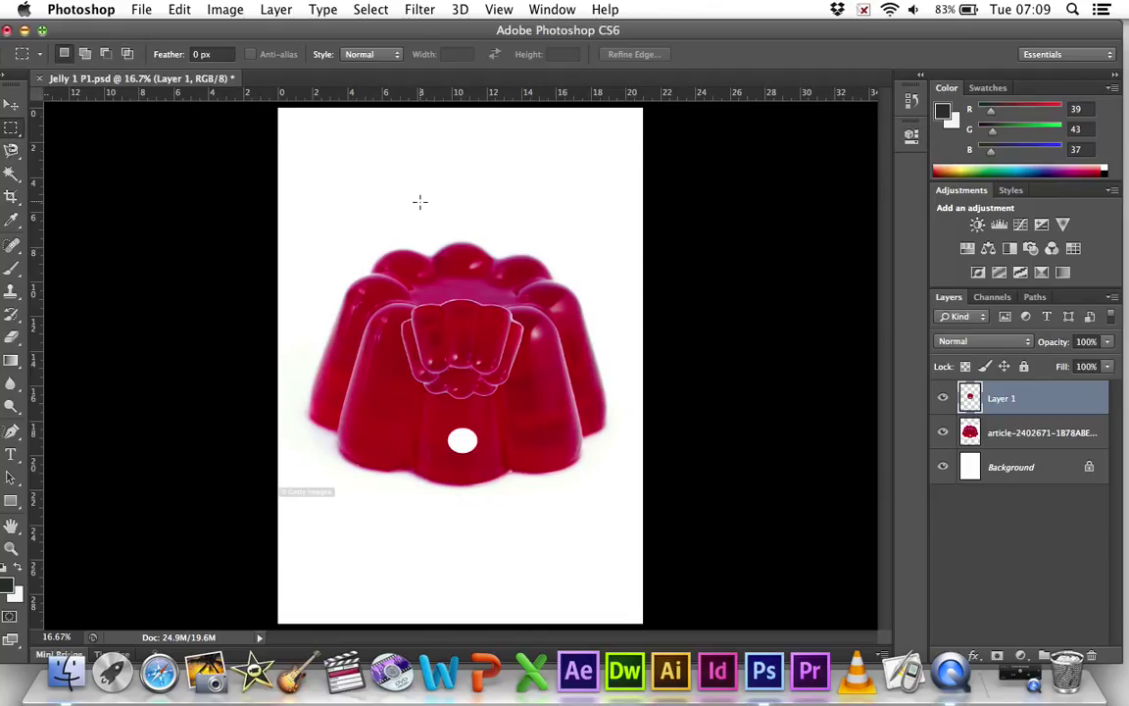
click(11, 175)
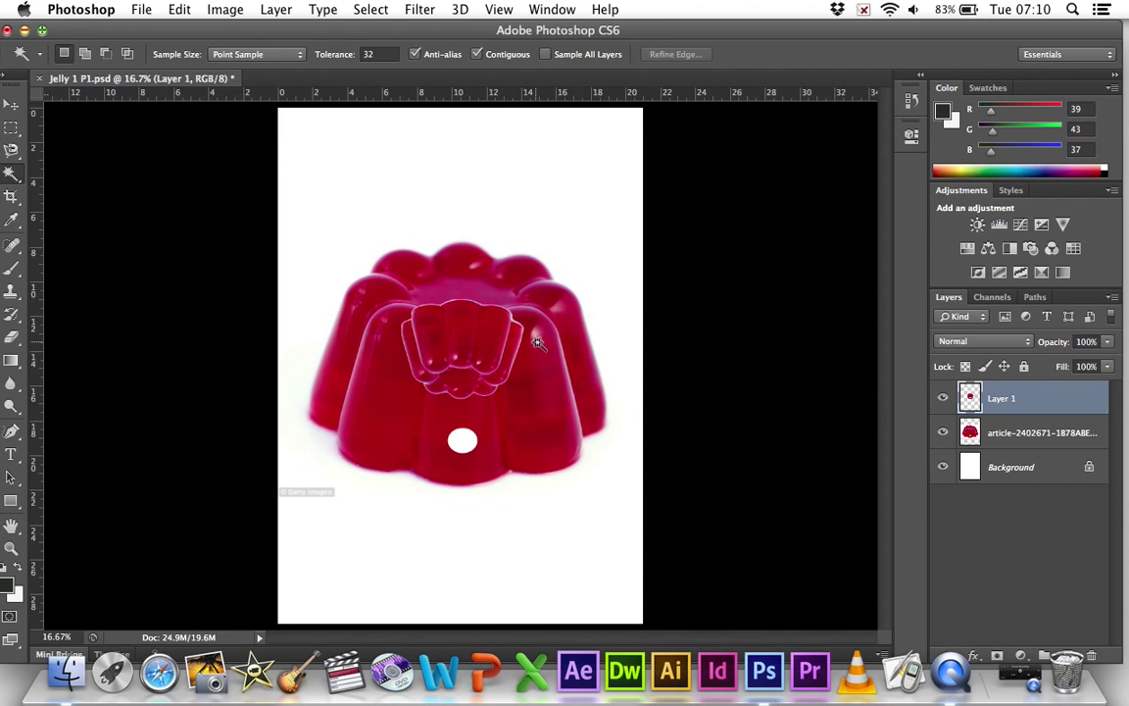
click(458, 379)
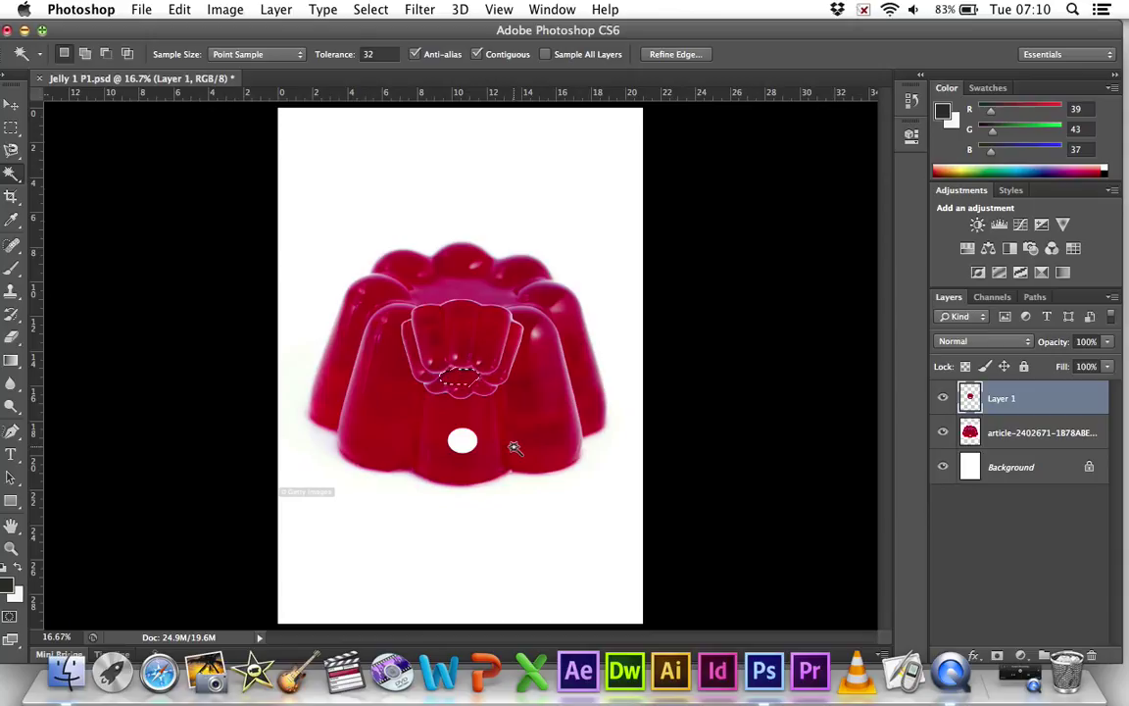
Set the foreground colour to the mid blue 3b7dc7.
click(944, 113)
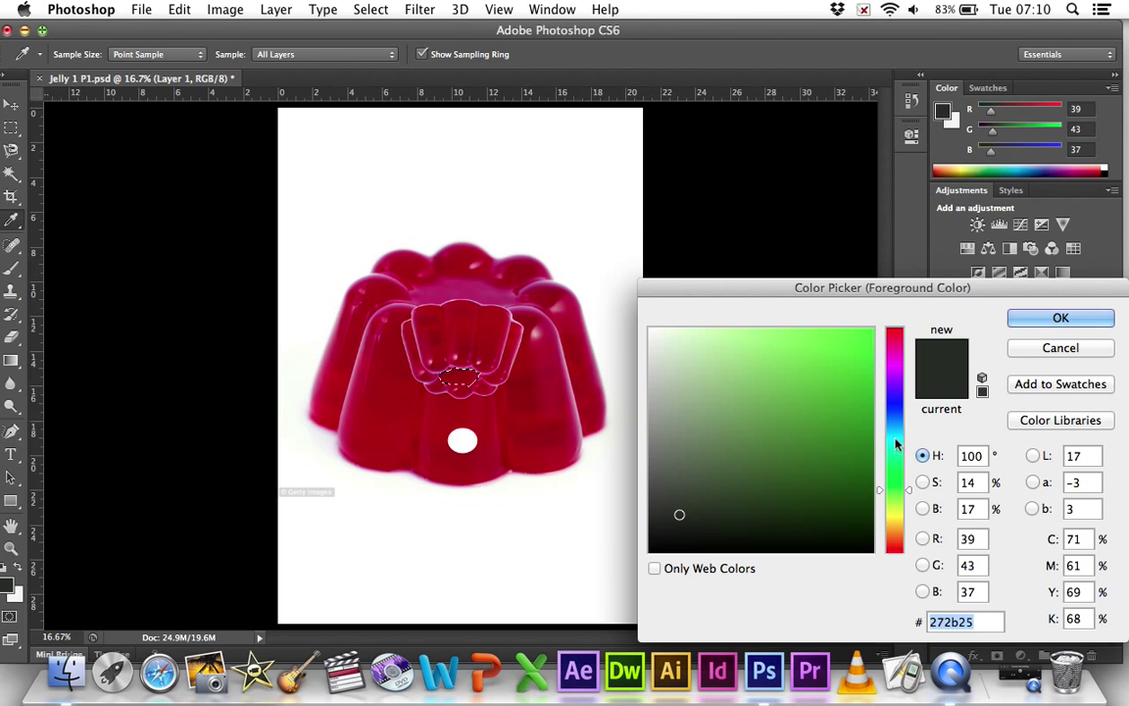
click(912, 495)
mouse_move(912, 495)
mouse_down()
mouse_move(907, 360)
mouse_move(906, 534)
mouse_move(906, 424)
mouse_up()
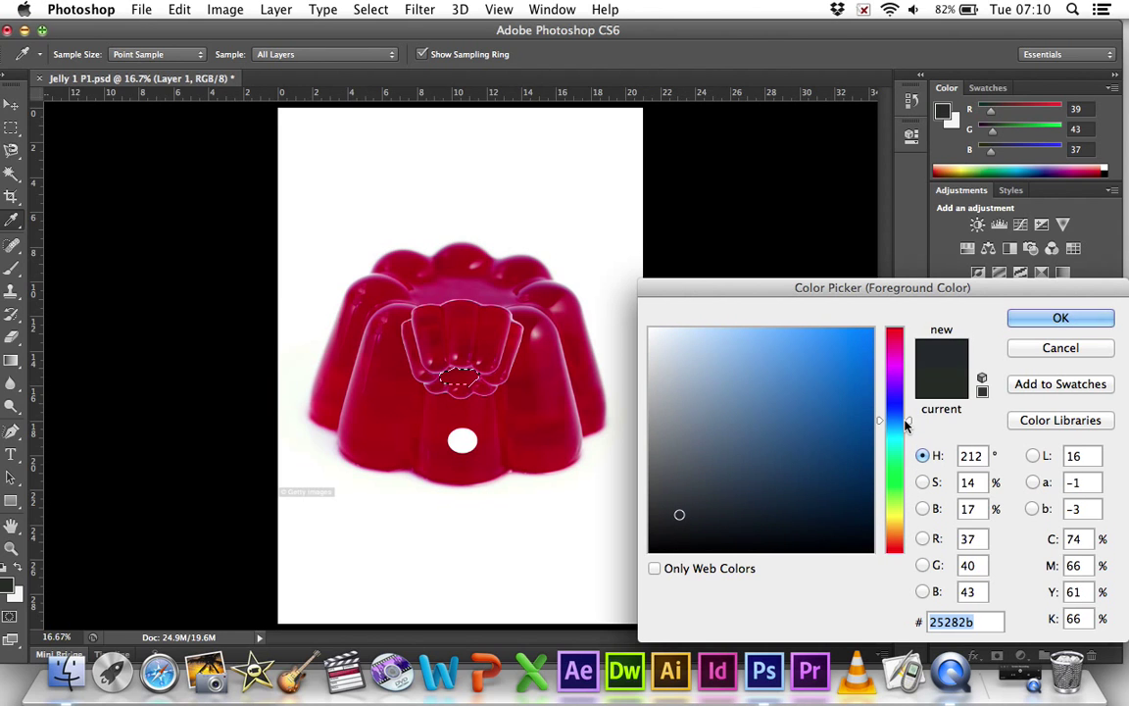
click(735, 370)
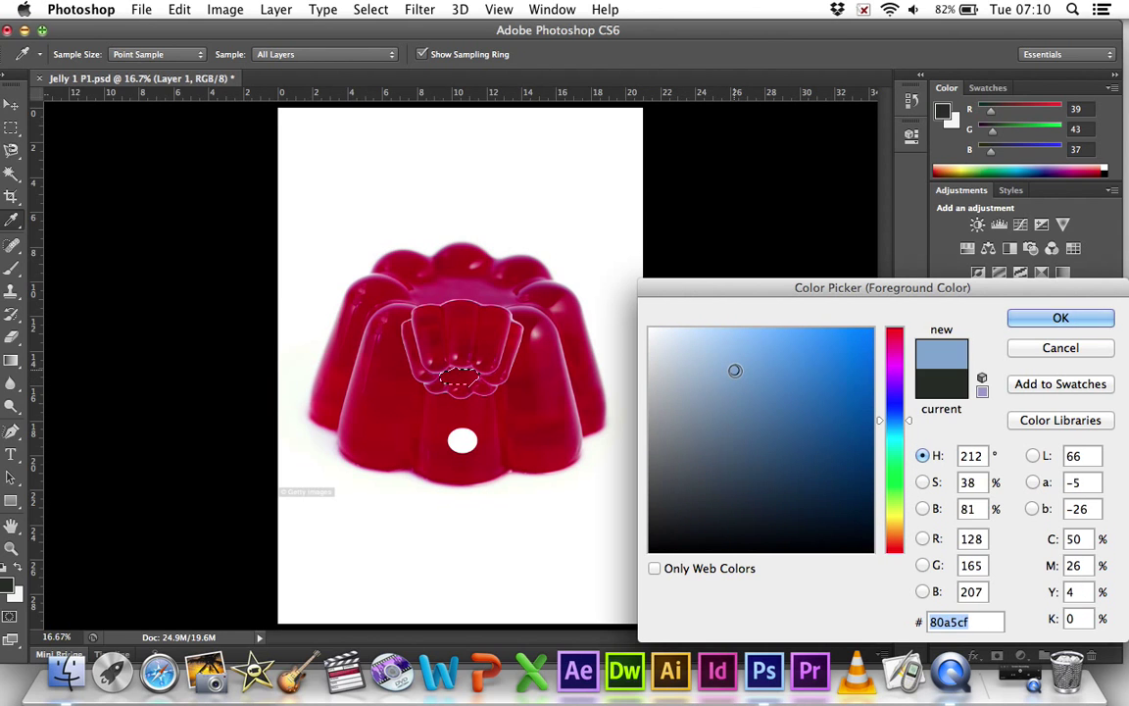
click(806, 378)
click(835, 400)
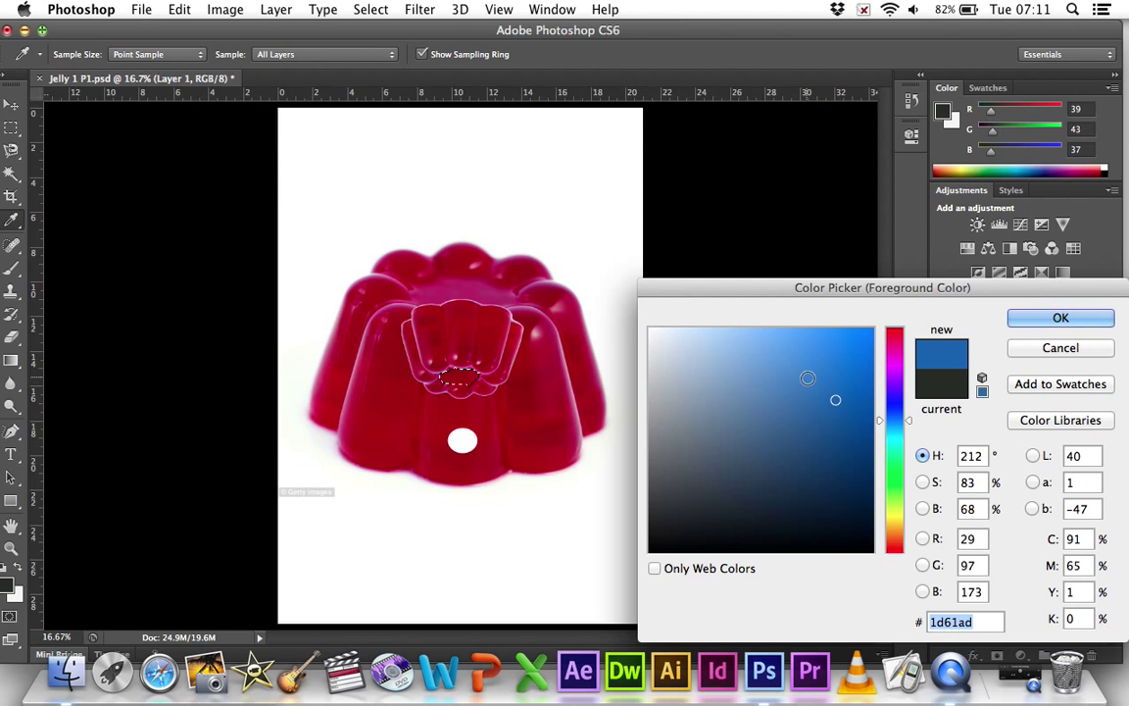
click(807, 378)
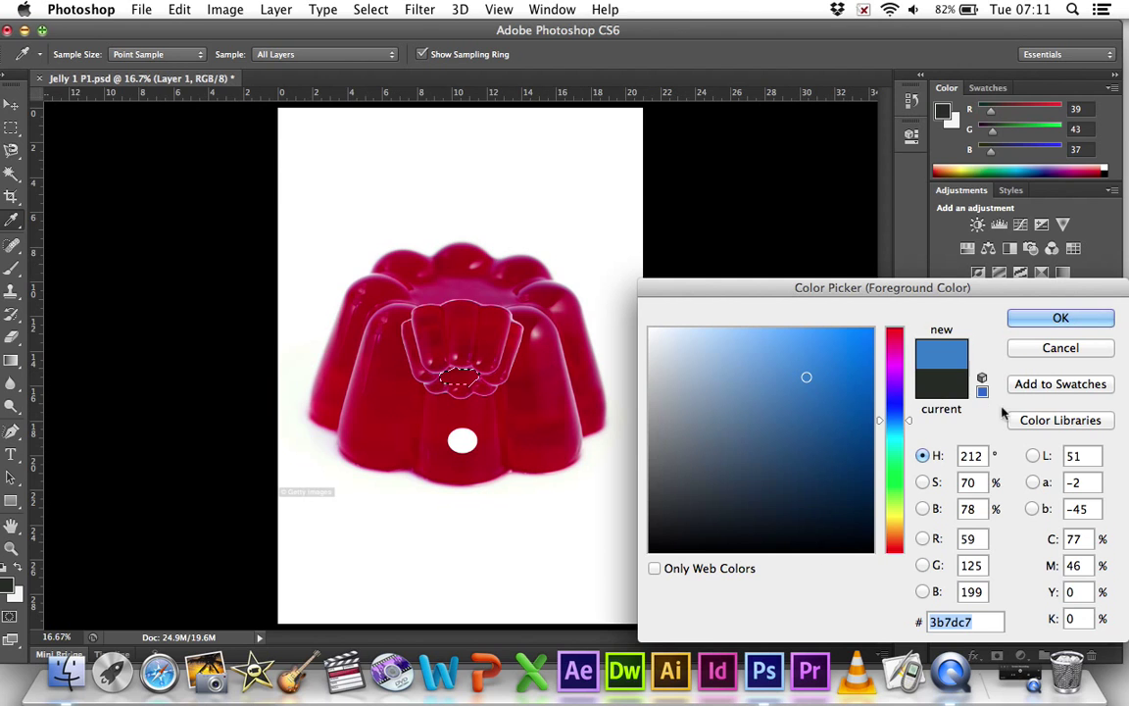
click(1051, 319)
key(w)
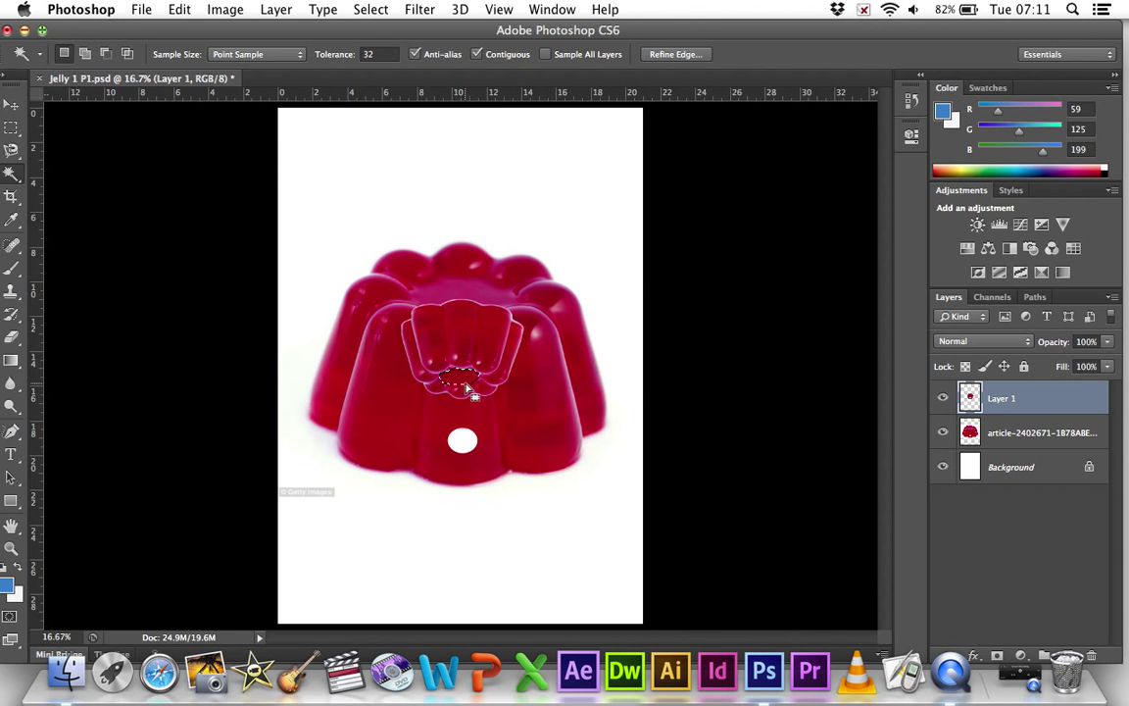
Fill the selected hole in the small jelly with the blue foreground colour using the Paint Bucket Tool, and deselect.
drag(468, 390, 467, 382)
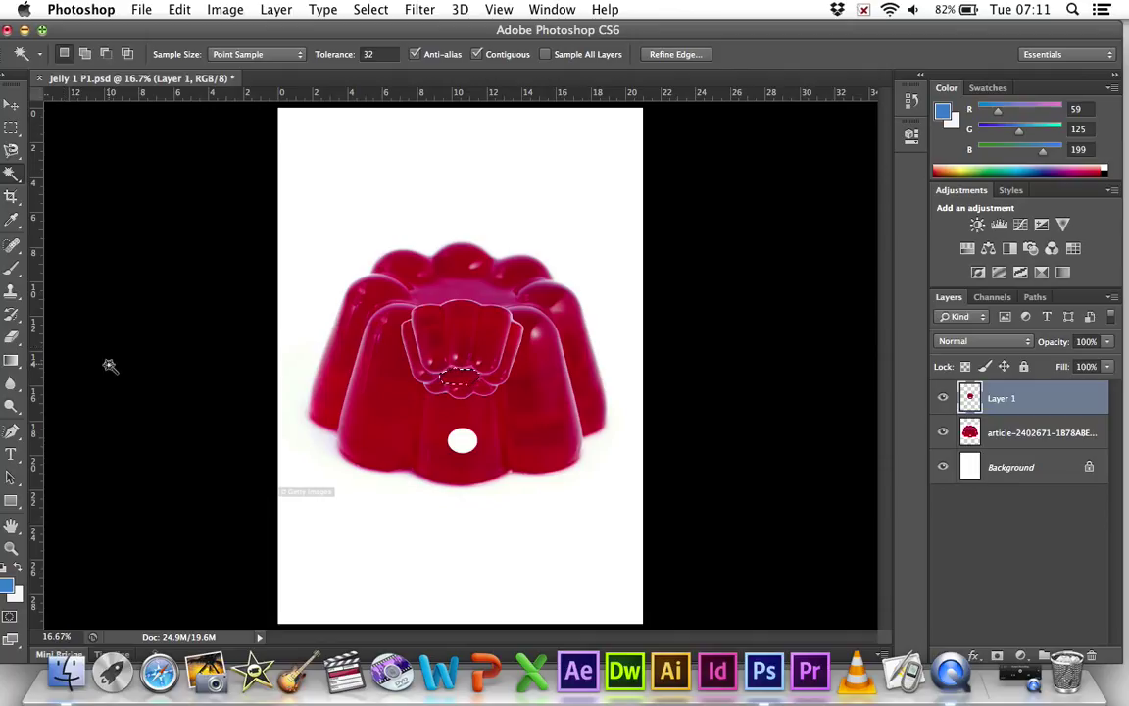
click(11, 363)
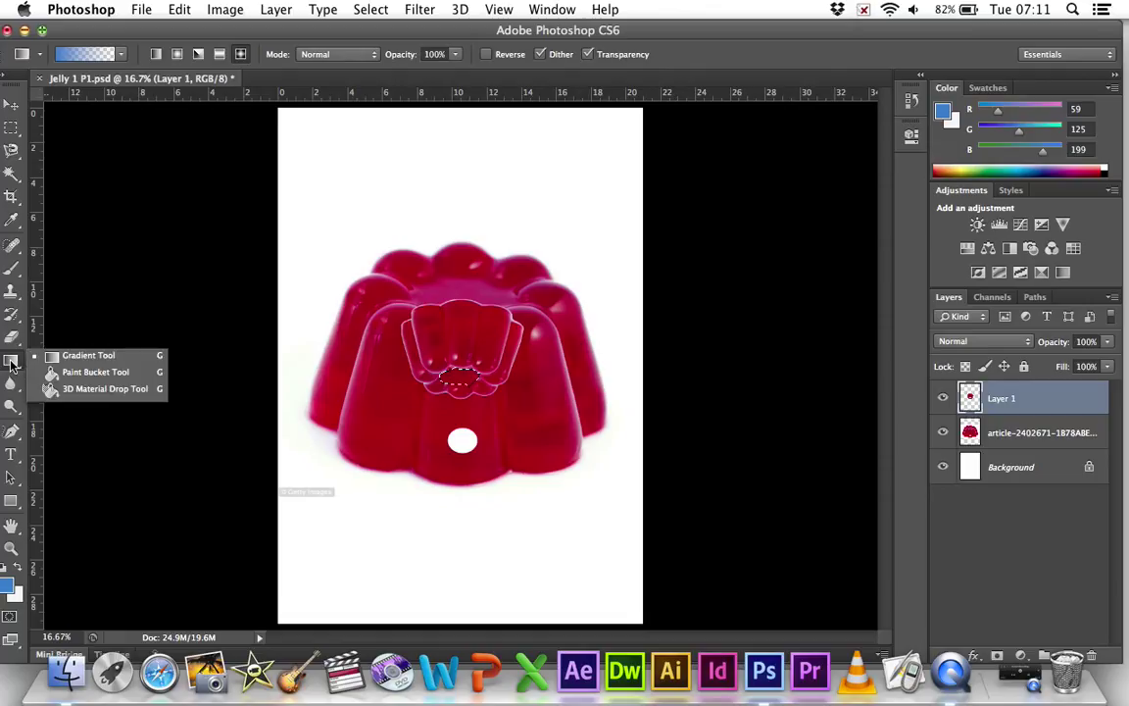
click(94, 372)
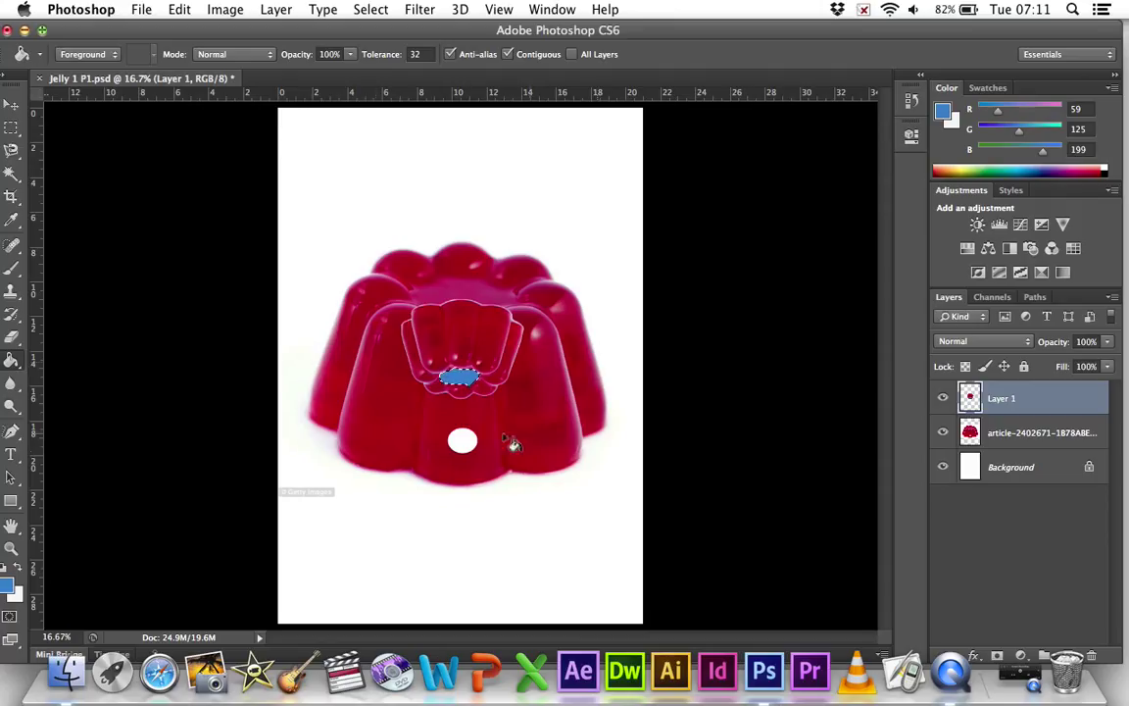
click(371, 12)
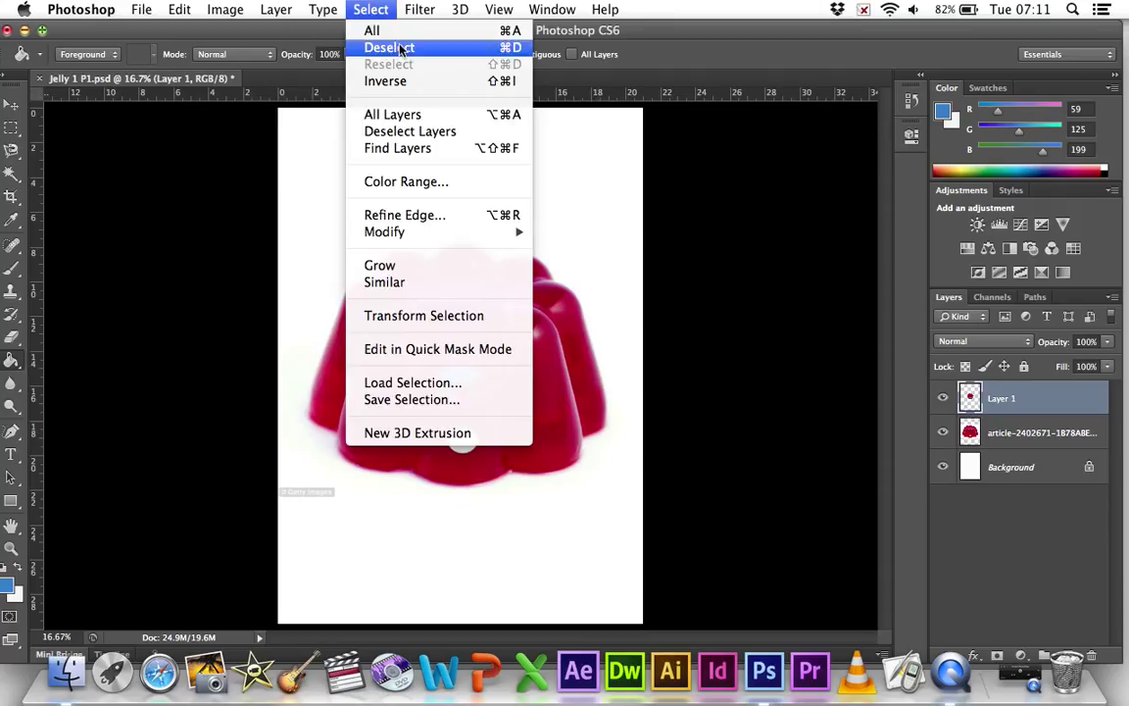
click(397, 47)
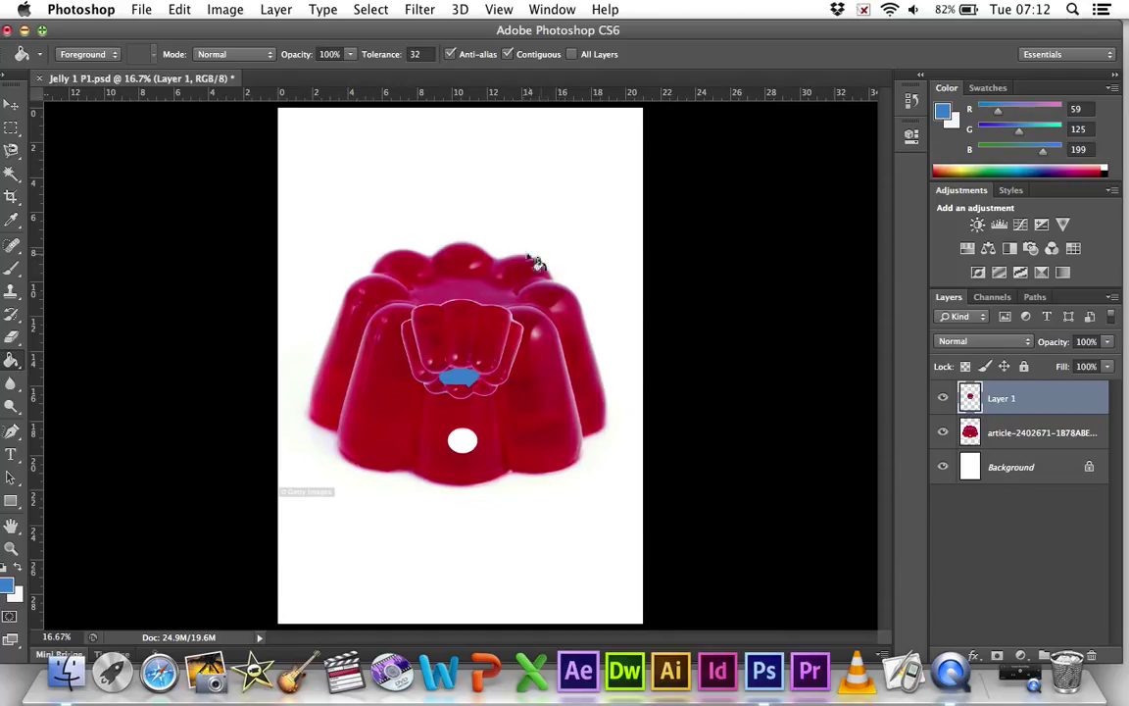
Make the large jelly's image layer active and set the foreground colour to the bright yellow f6f30f.
click(1028, 435)
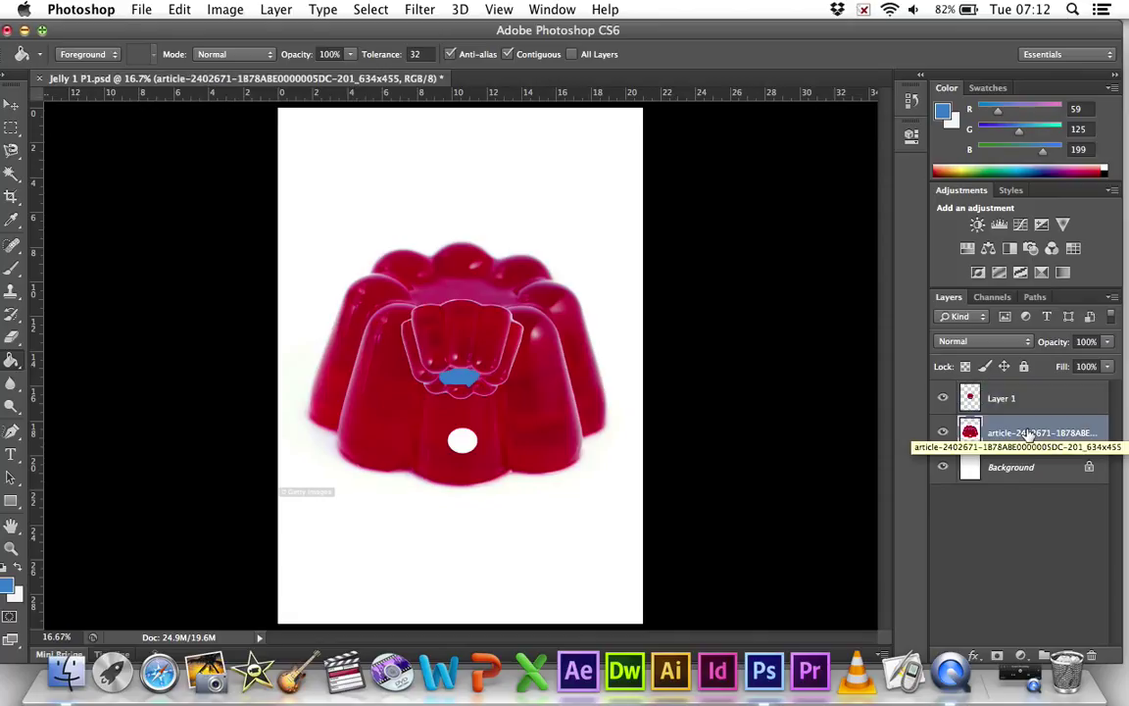
click(10, 591)
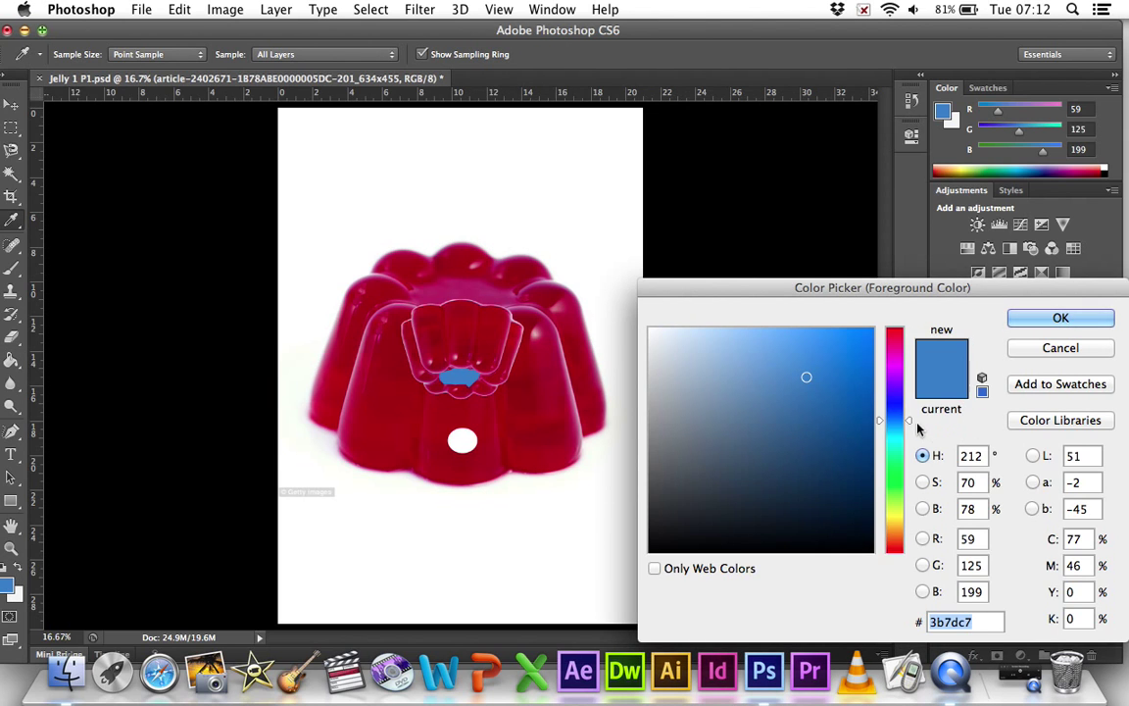
drag(909, 422, 907, 515)
click(859, 336)
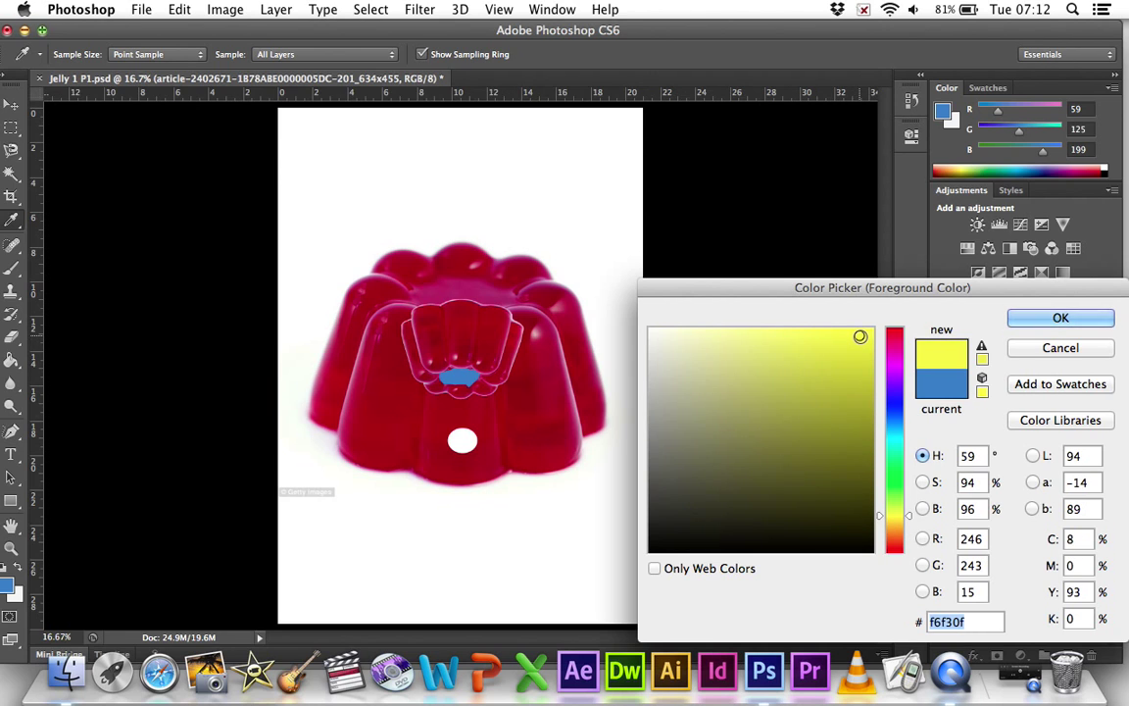
click(1033, 318)
key(g)
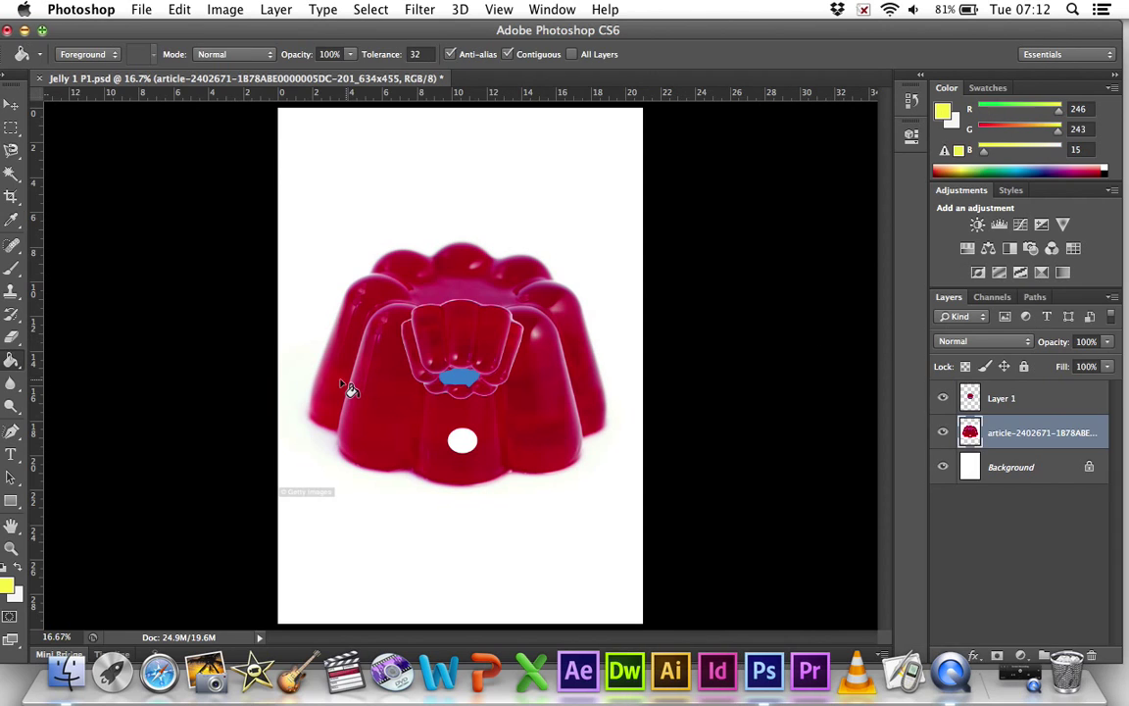
Select the large jelly's round white hole with the Magic Wand Tool, fill it yellow with the Paint Bucket Tool, and deselect.
click(10, 174)
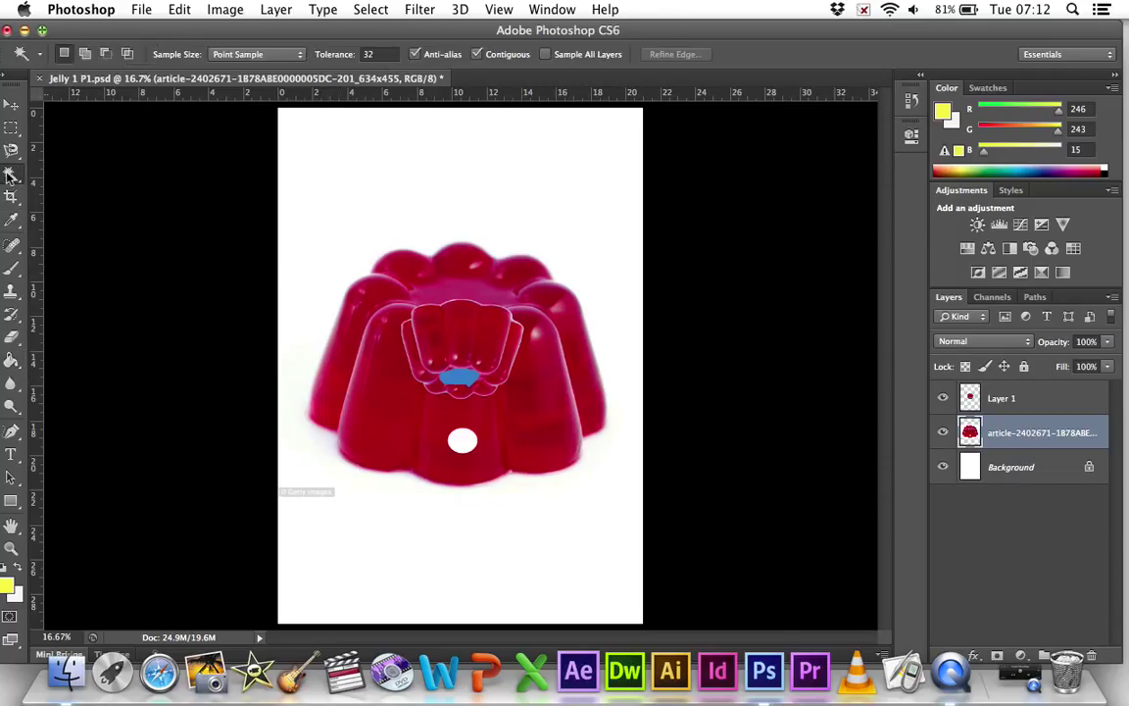
click(464, 443)
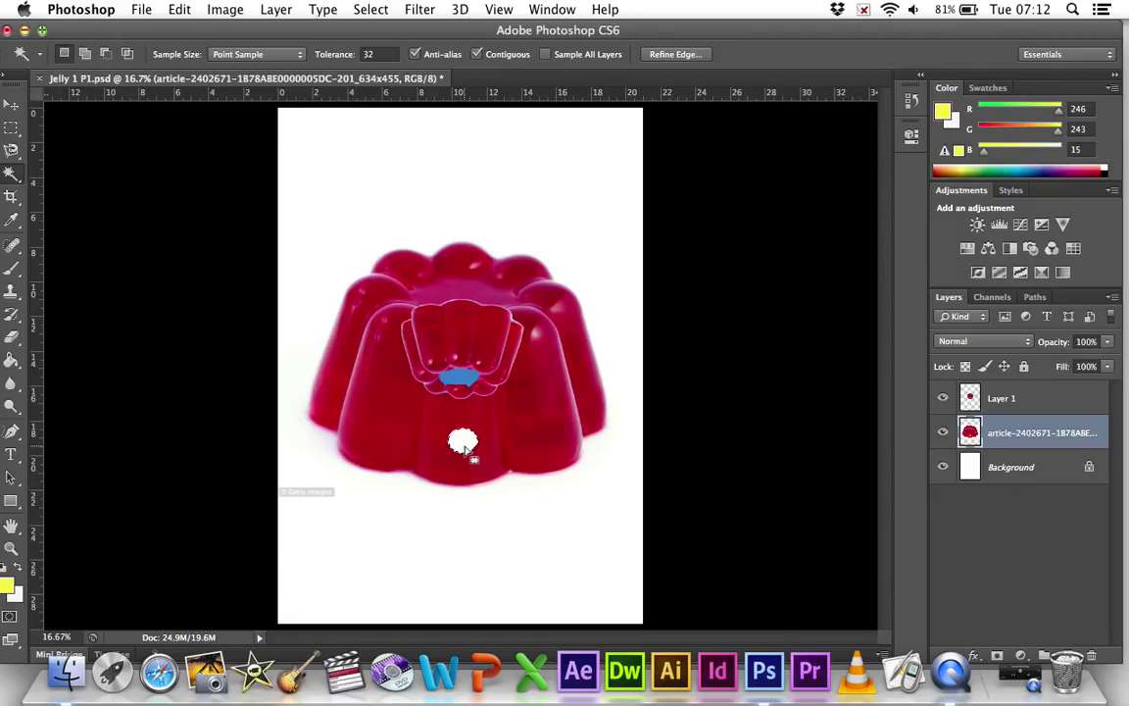
click(12, 362)
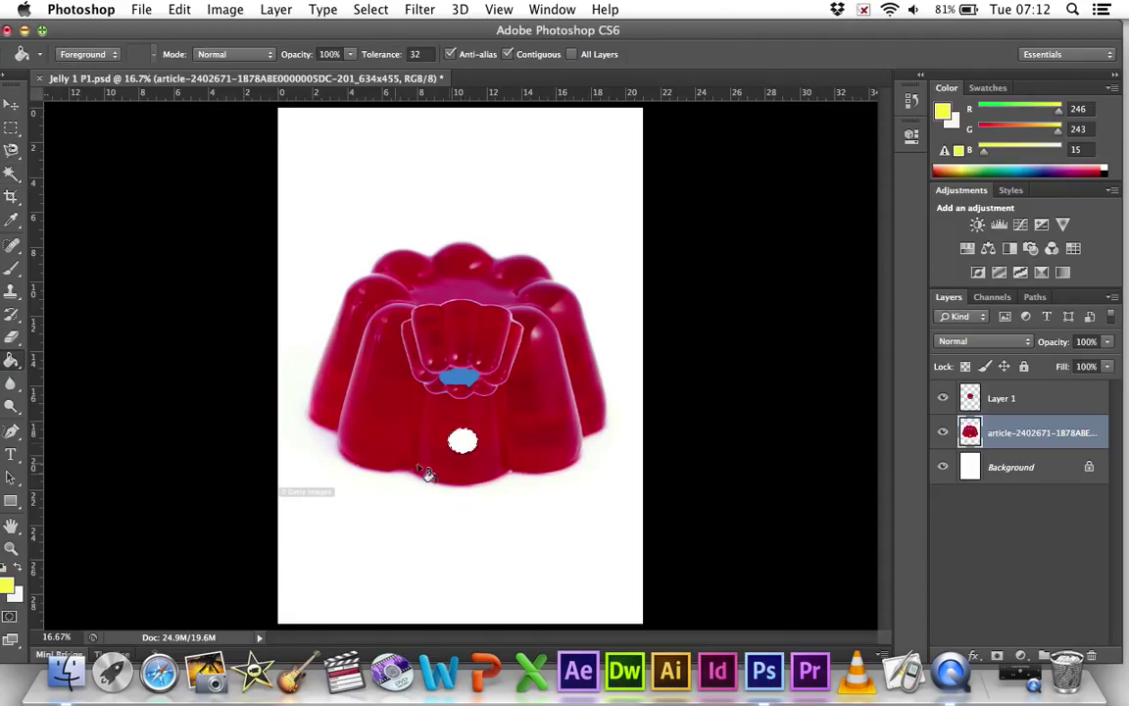
click(464, 446)
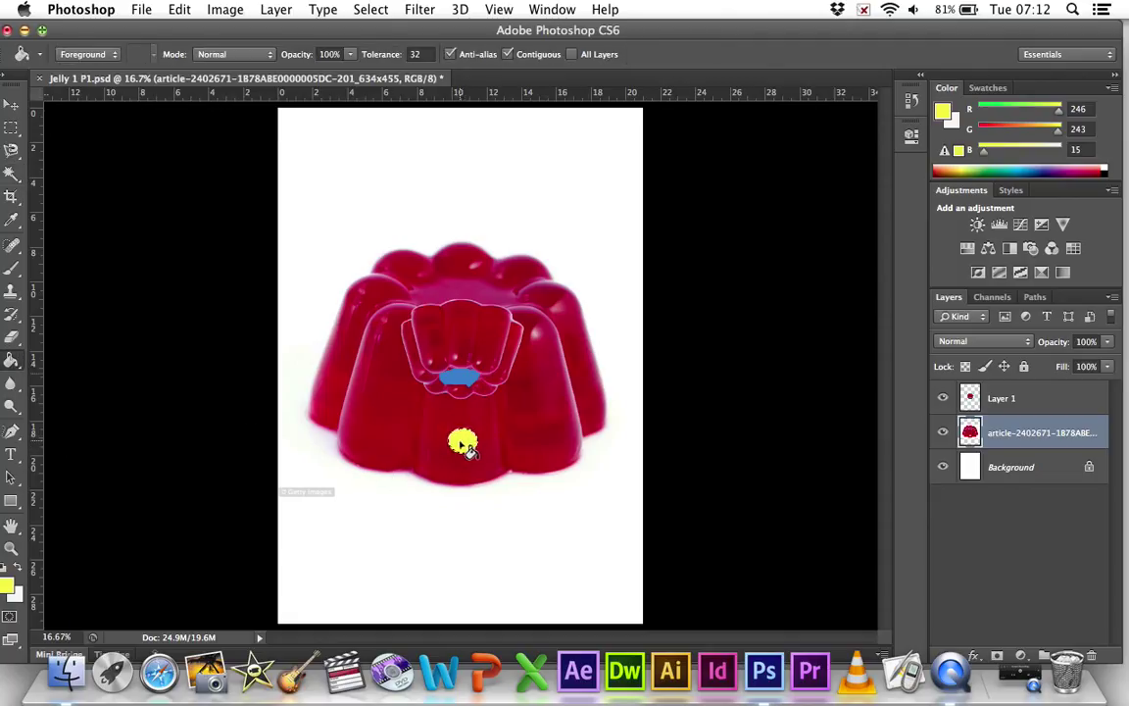
click(370, 10)
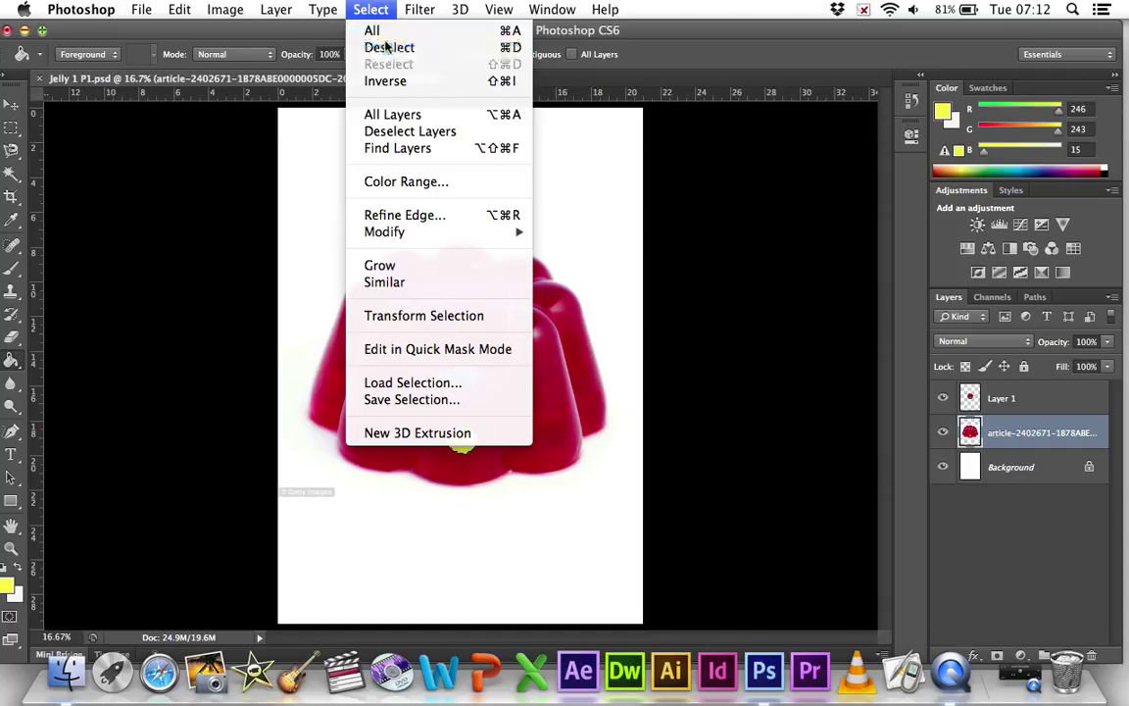
click(362, 33)
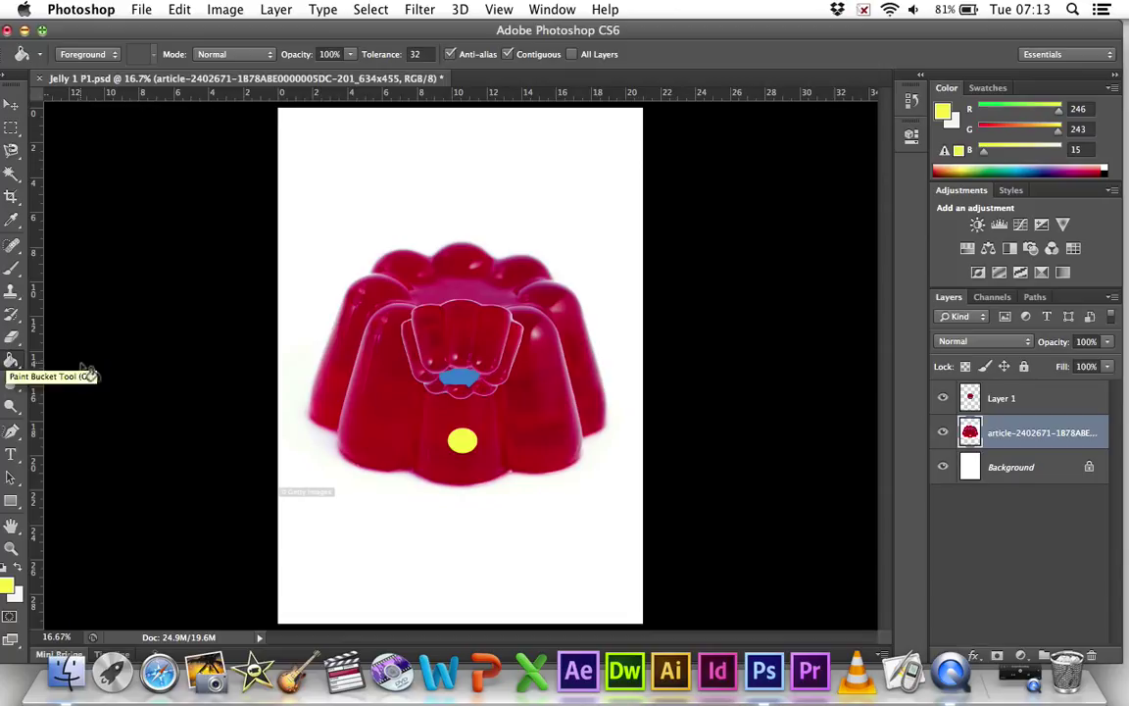
click(13, 362)
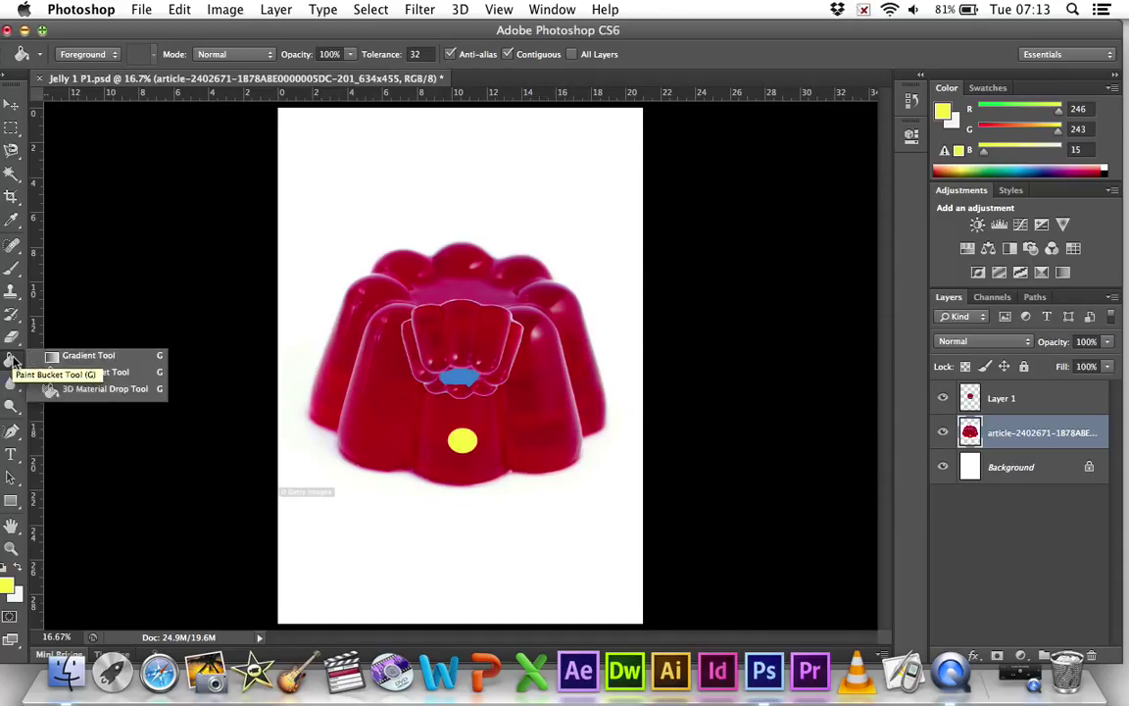
click(94, 356)
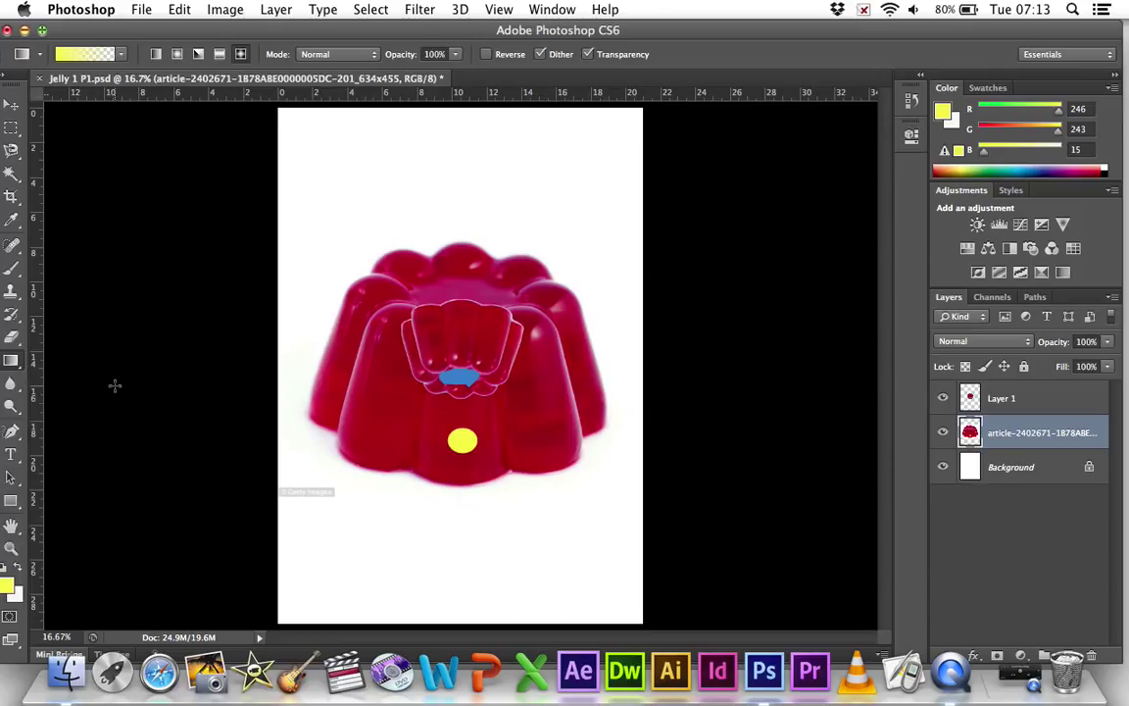
click(11, 173)
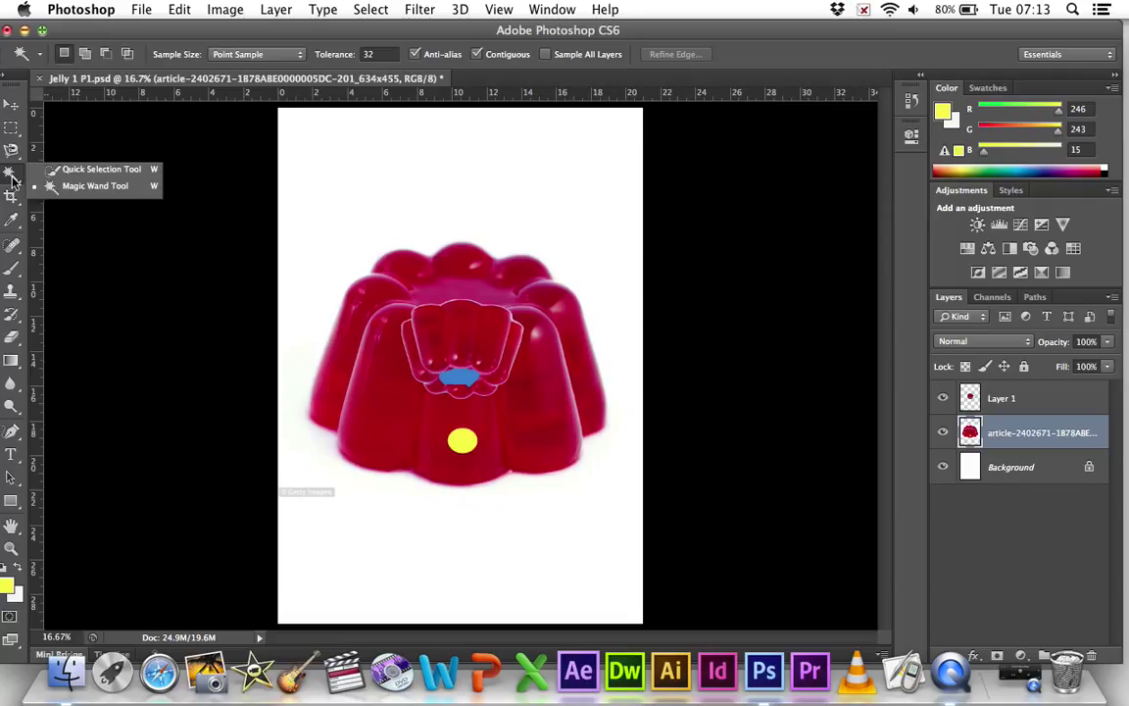
click(72, 227)
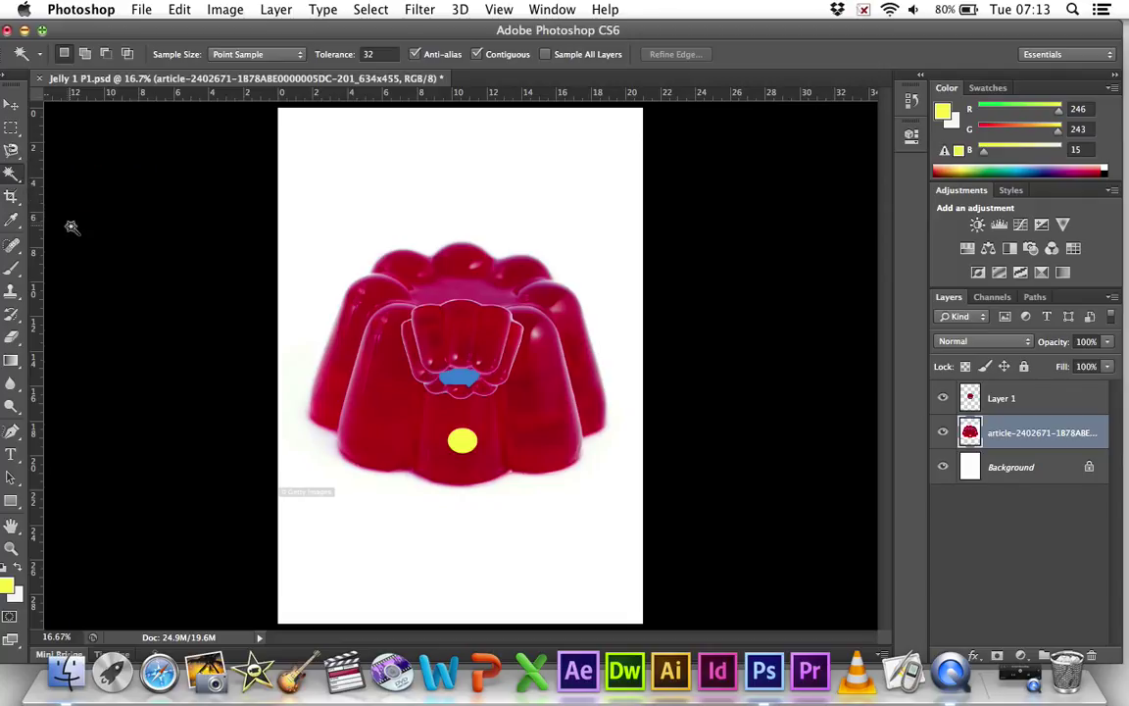
Crop the empty lower part of the canvas up to just below the large jelly's base, keeping the full width.
click(11, 199)
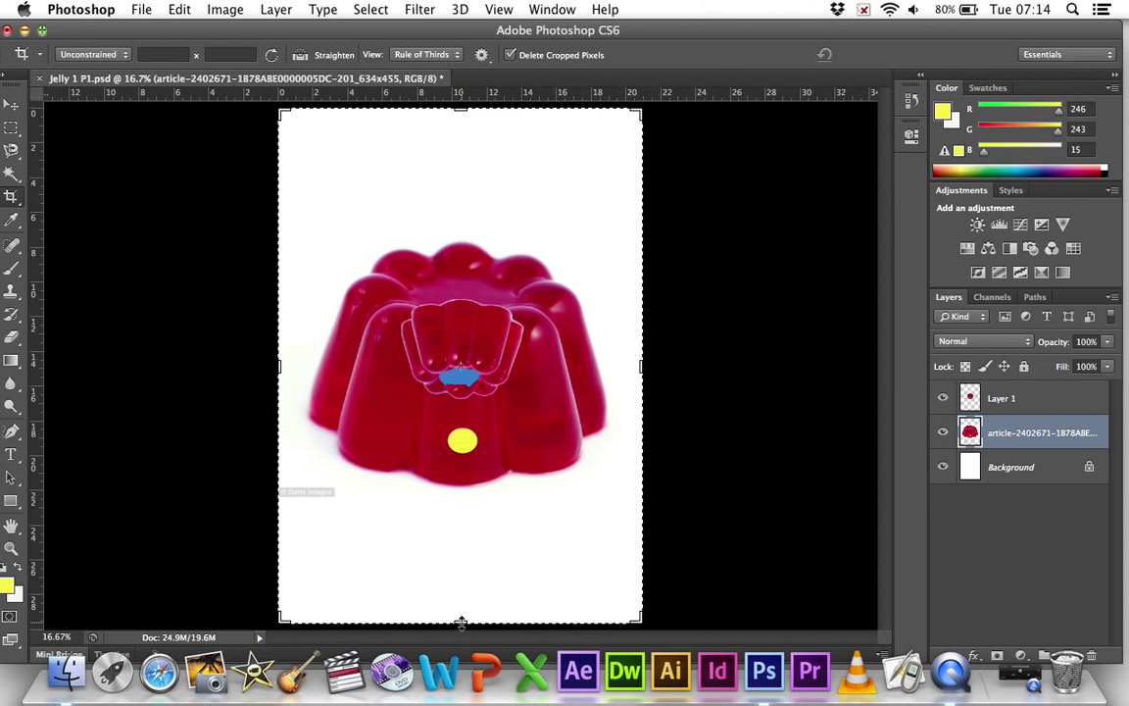
drag(461, 622, 457, 555)
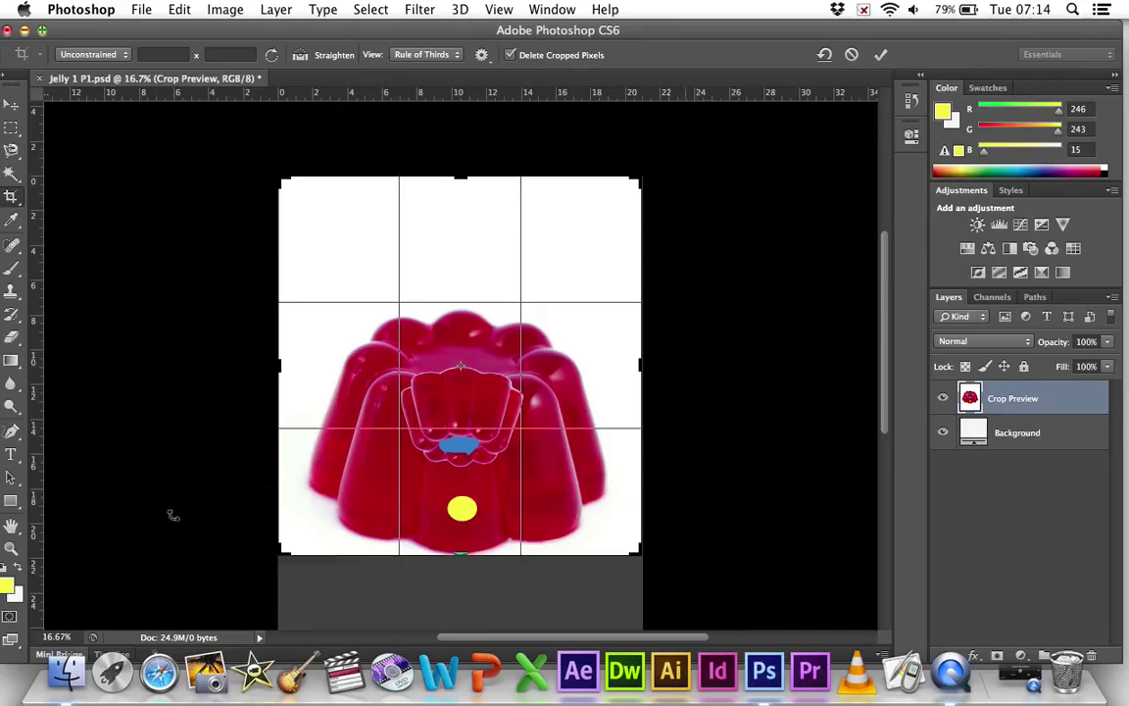
click(12, 478)
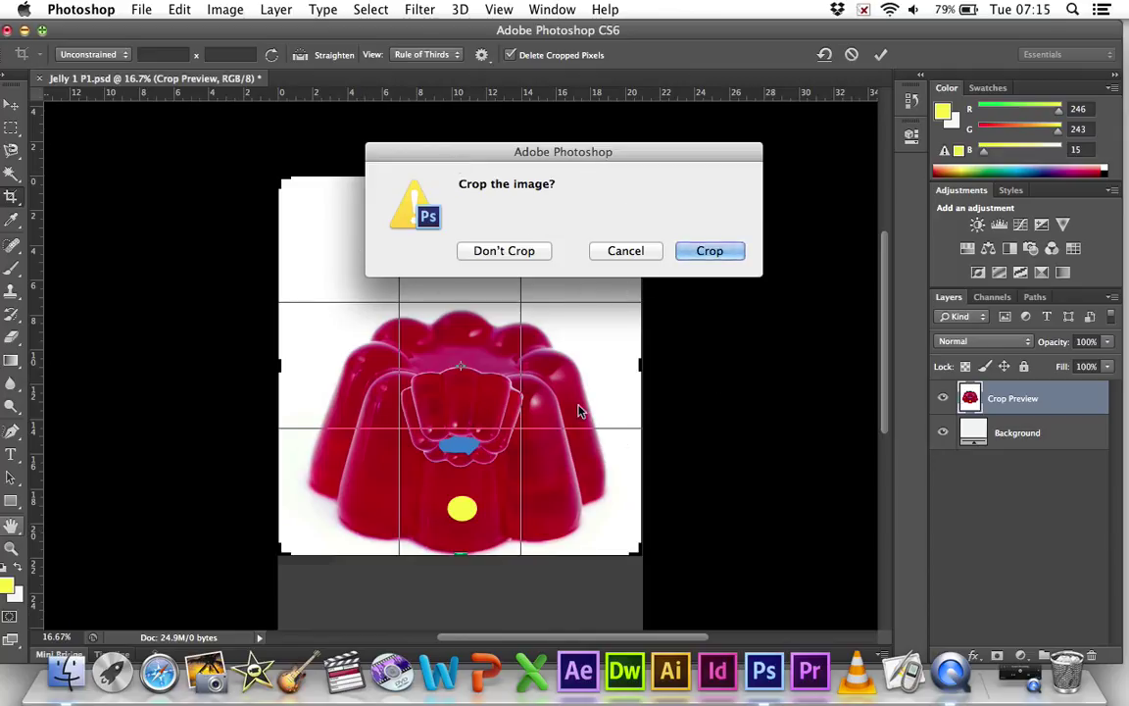
click(708, 252)
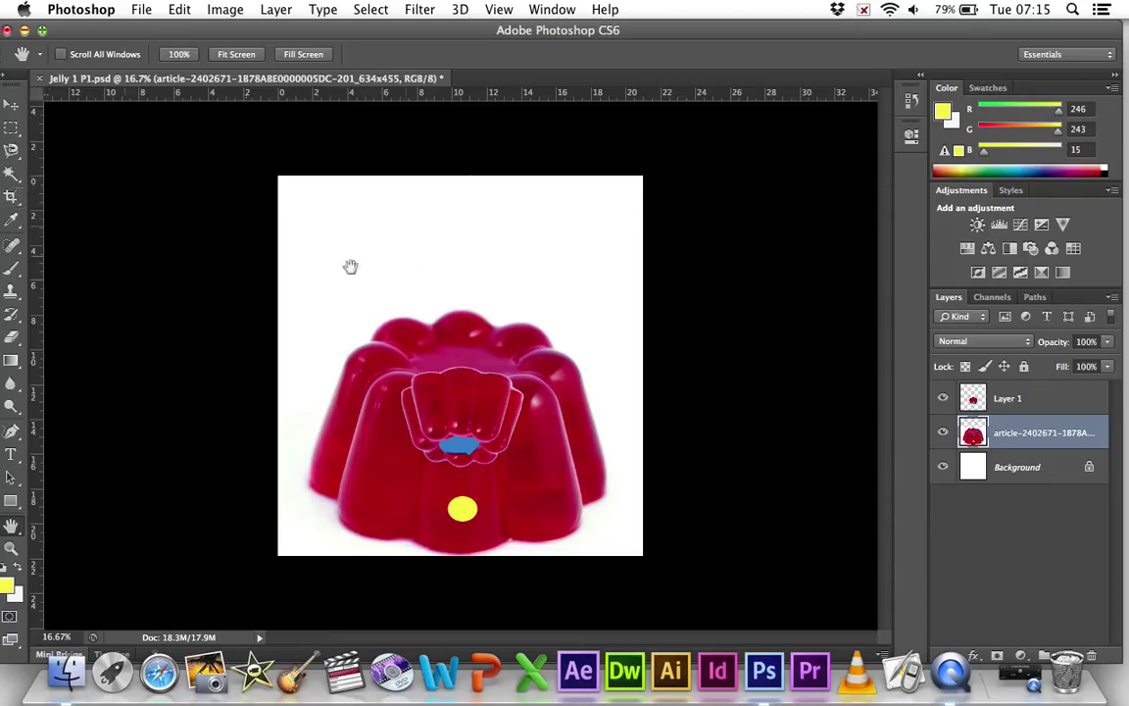
click(11, 198)
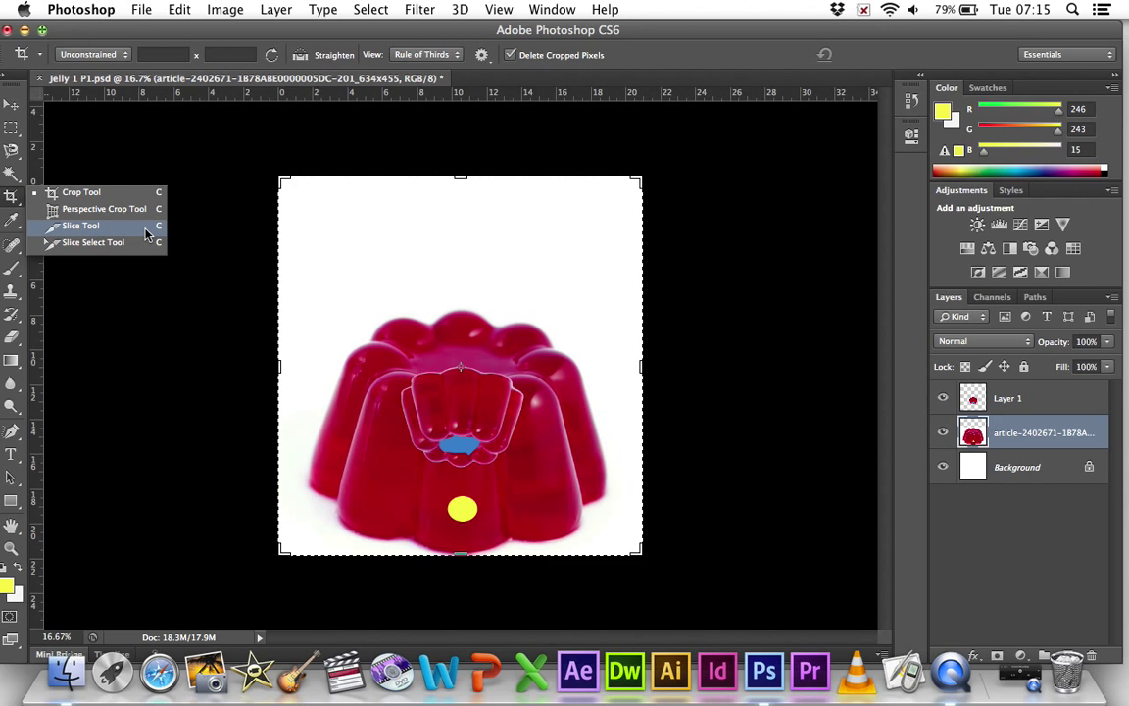
click(12, 198)
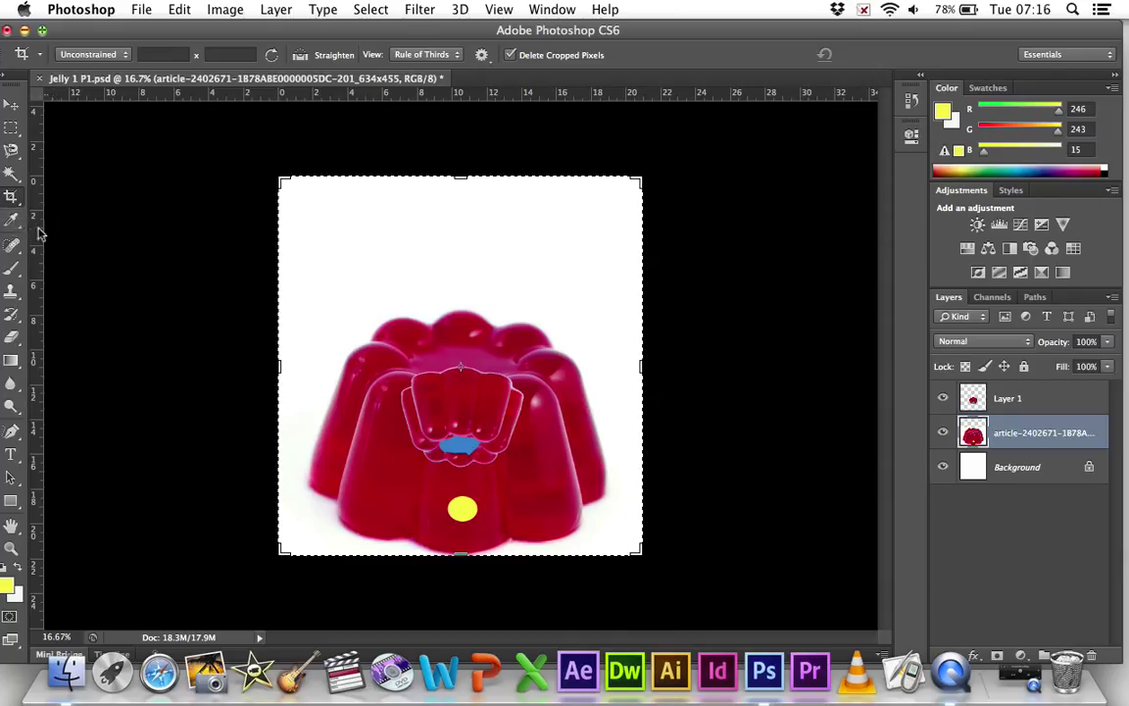
Sample the dark red of the large jelly's left side with the Eyedropper Tool as foreground colour, about RGB 166, 1, 8.
click(12, 224)
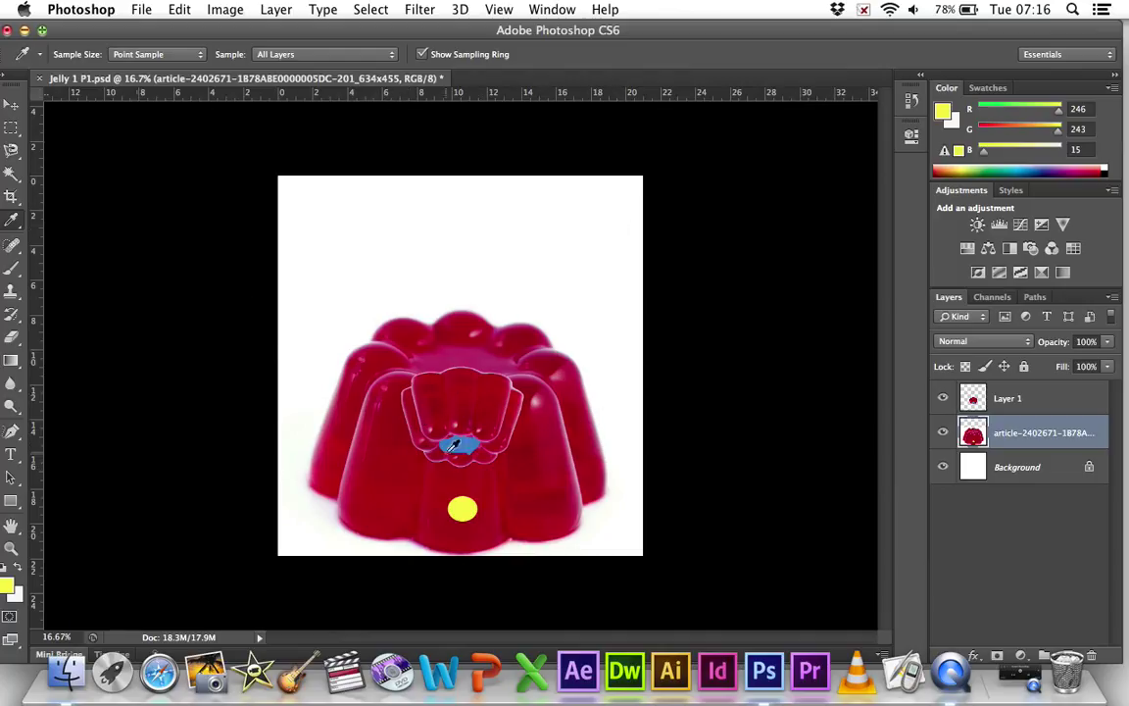
click(943, 113)
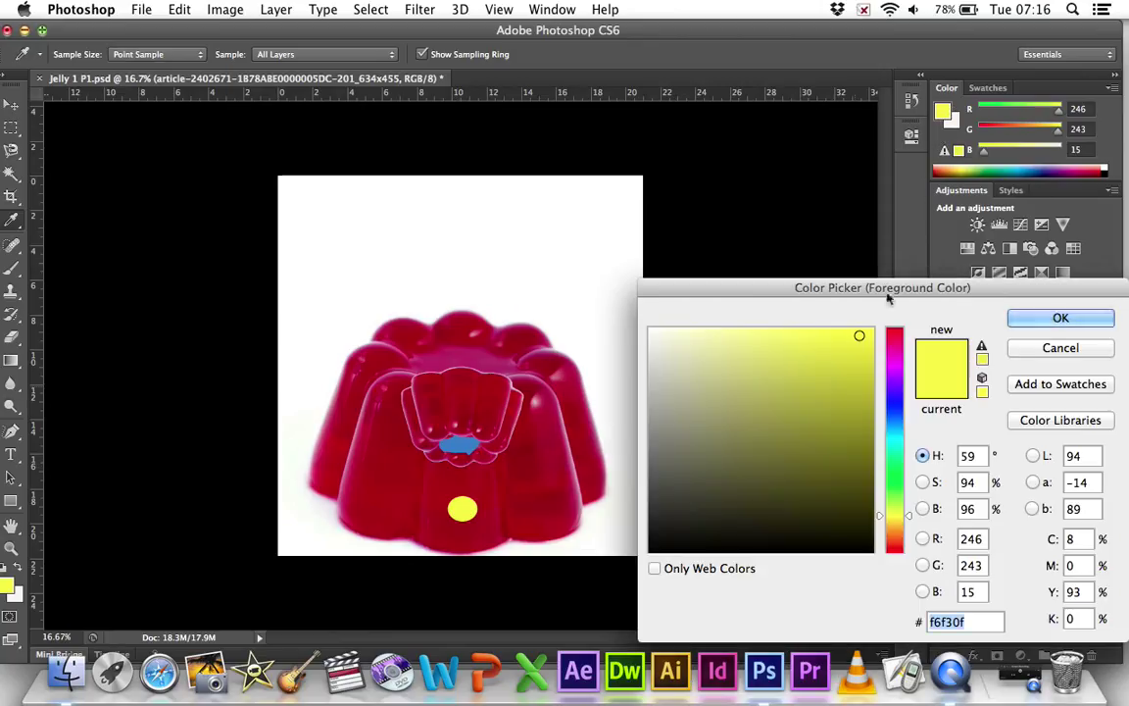
click(1015, 315)
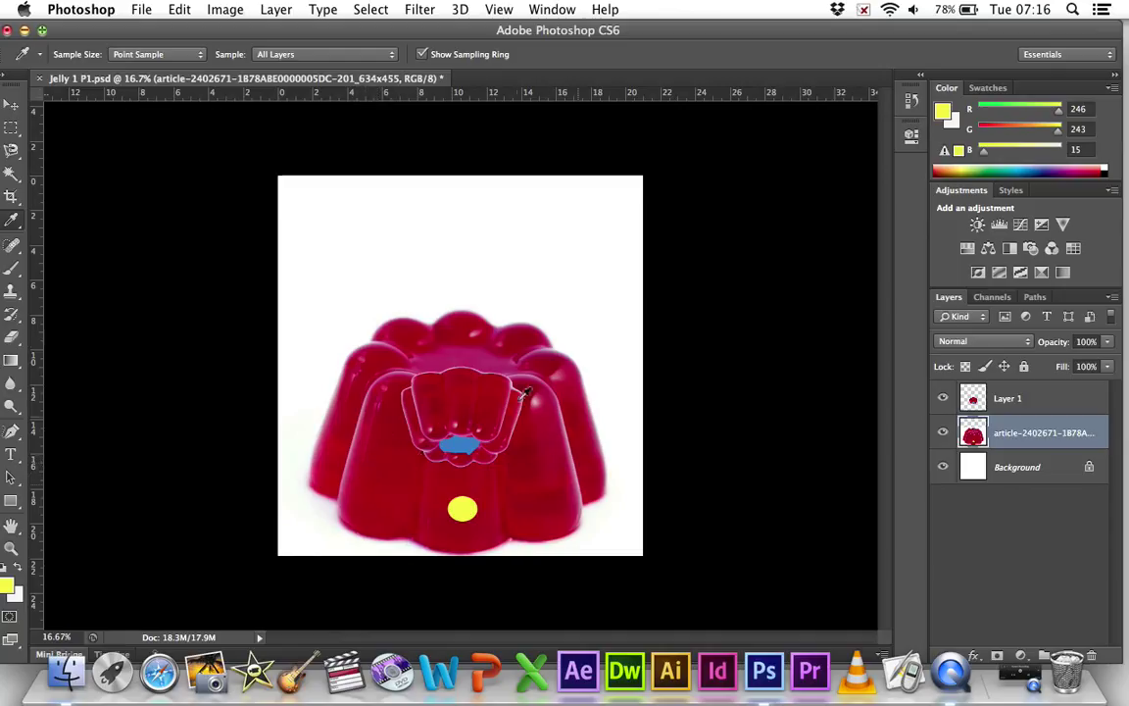
click(353, 408)
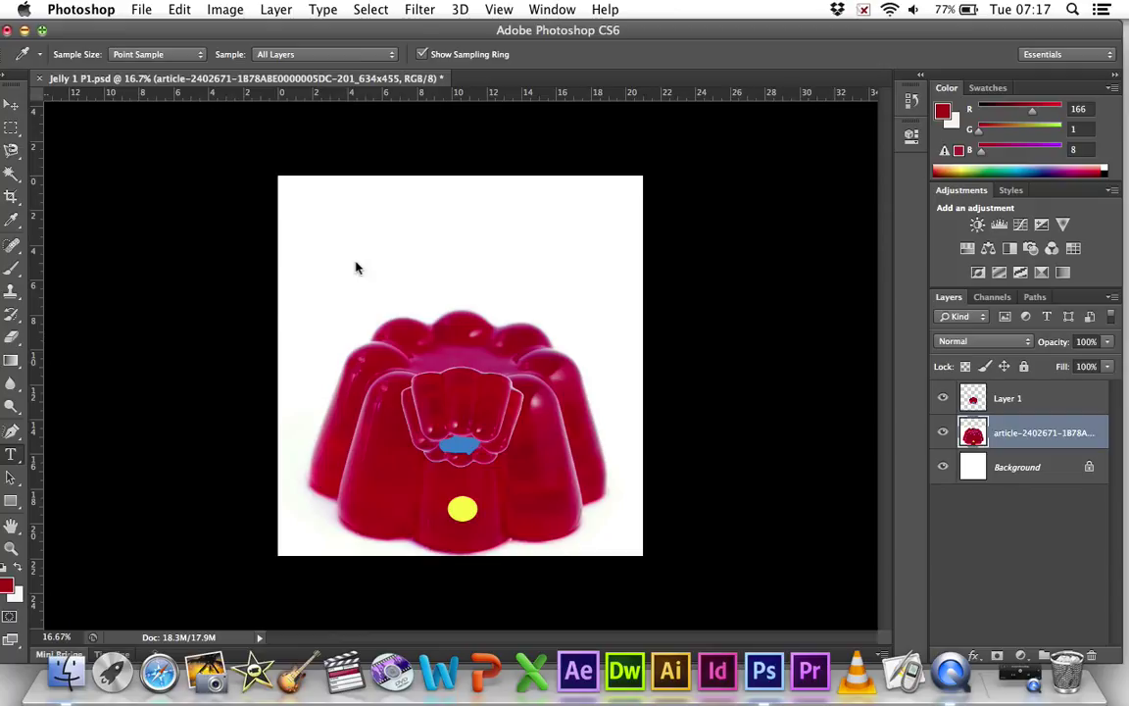
Set the Type Tool's text colour to the dark red a60108 by sampling the foreground colour swatch.
key(t)
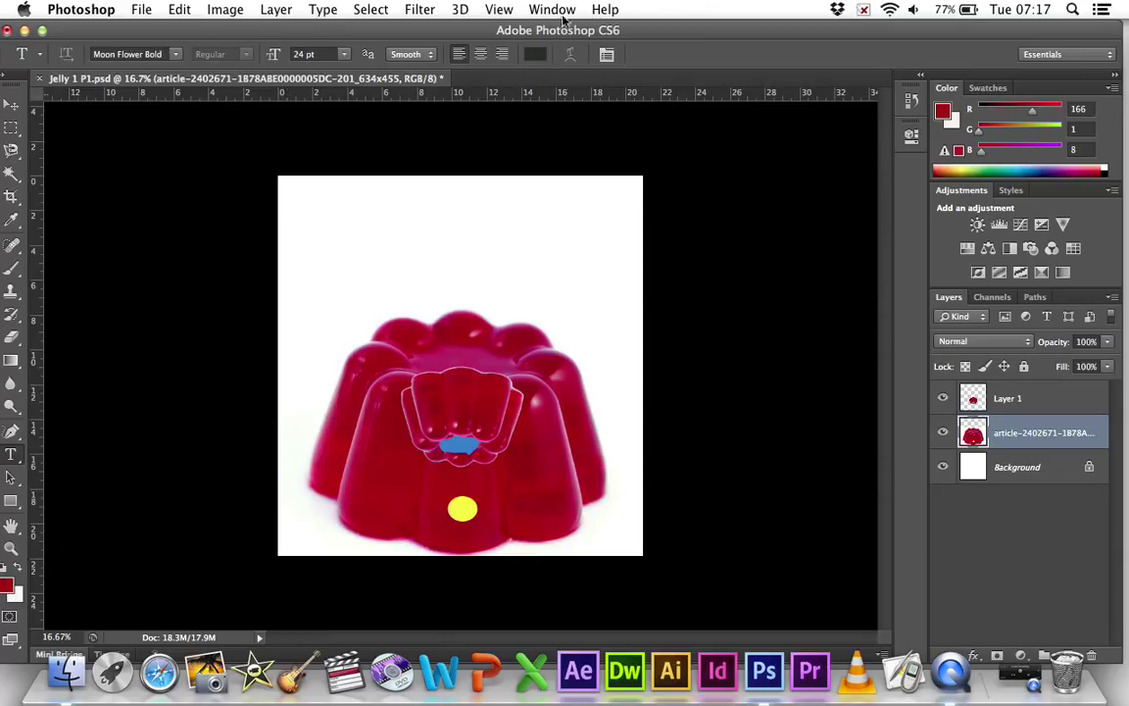
click(538, 56)
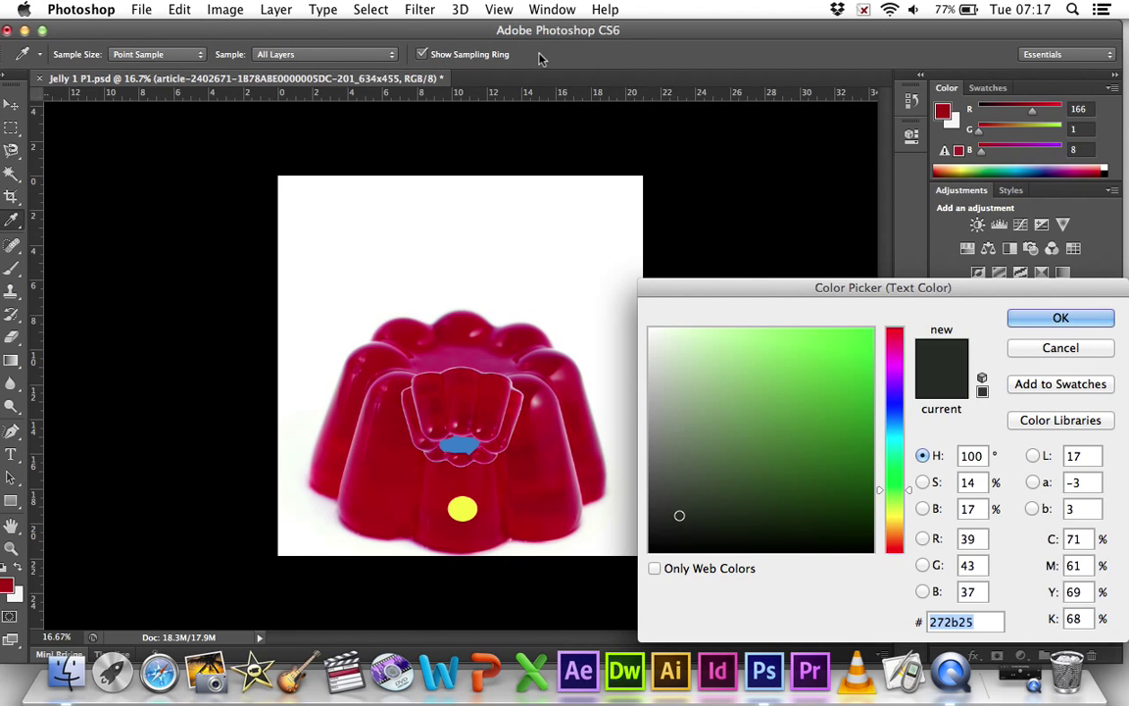
click(8, 586)
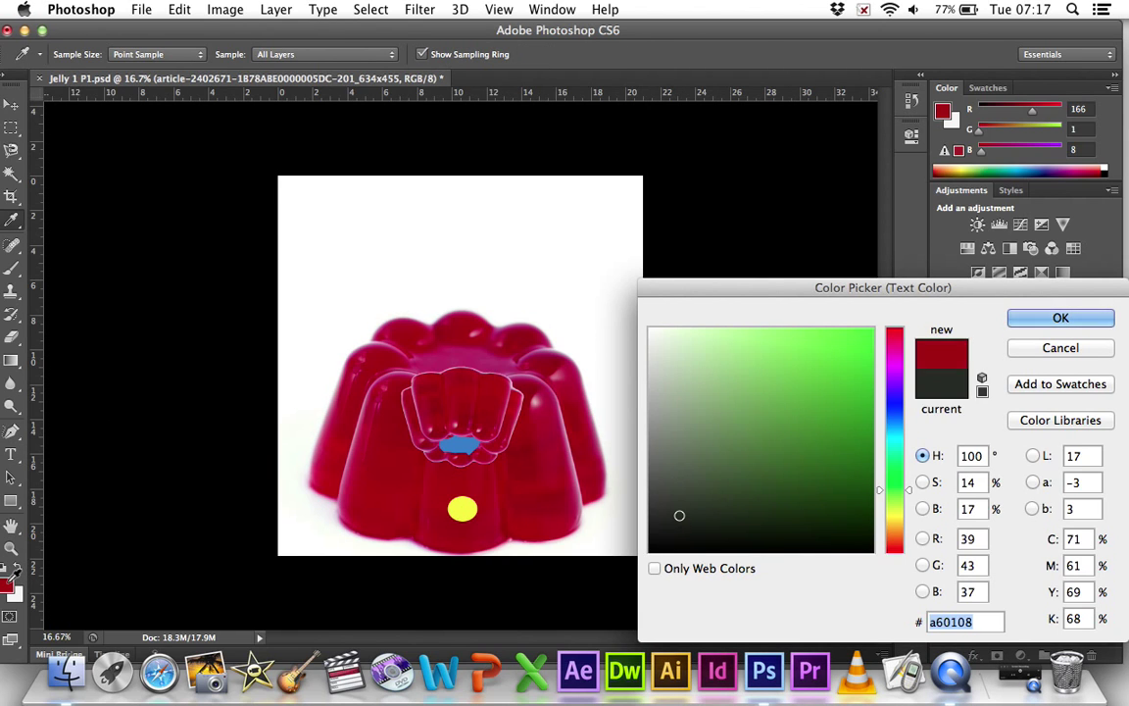
click(1060, 317)
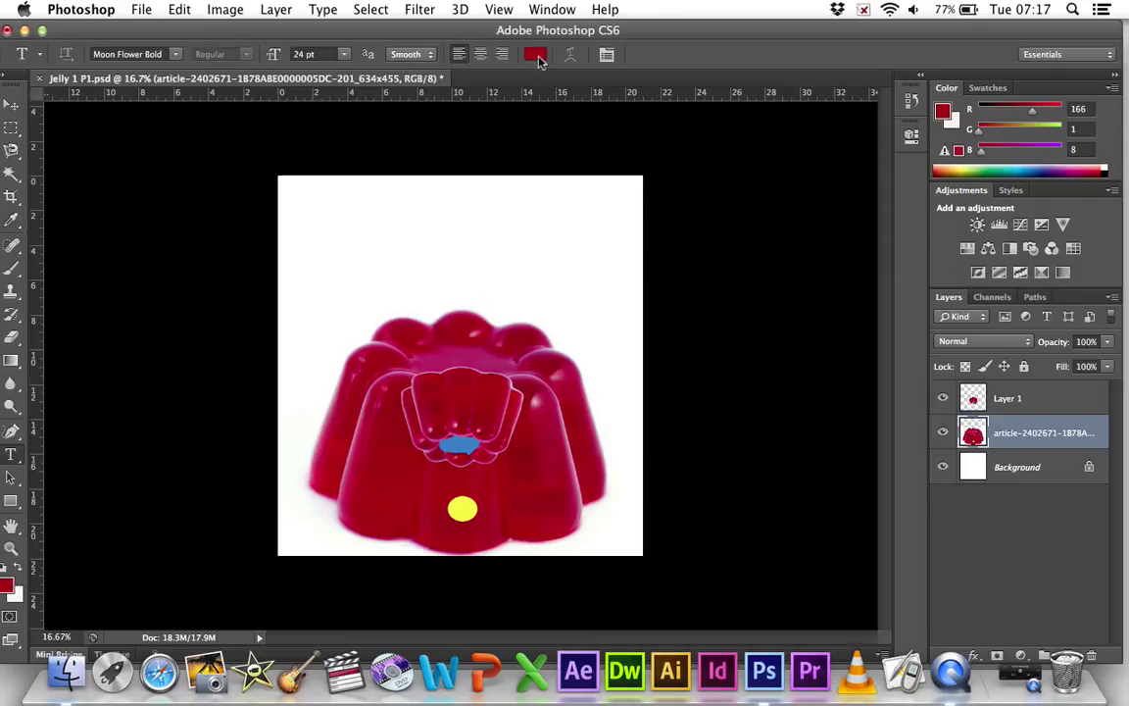
Set the text font to Lucida Sans Typewriter and the font size to 72 pt.
click(175, 56)
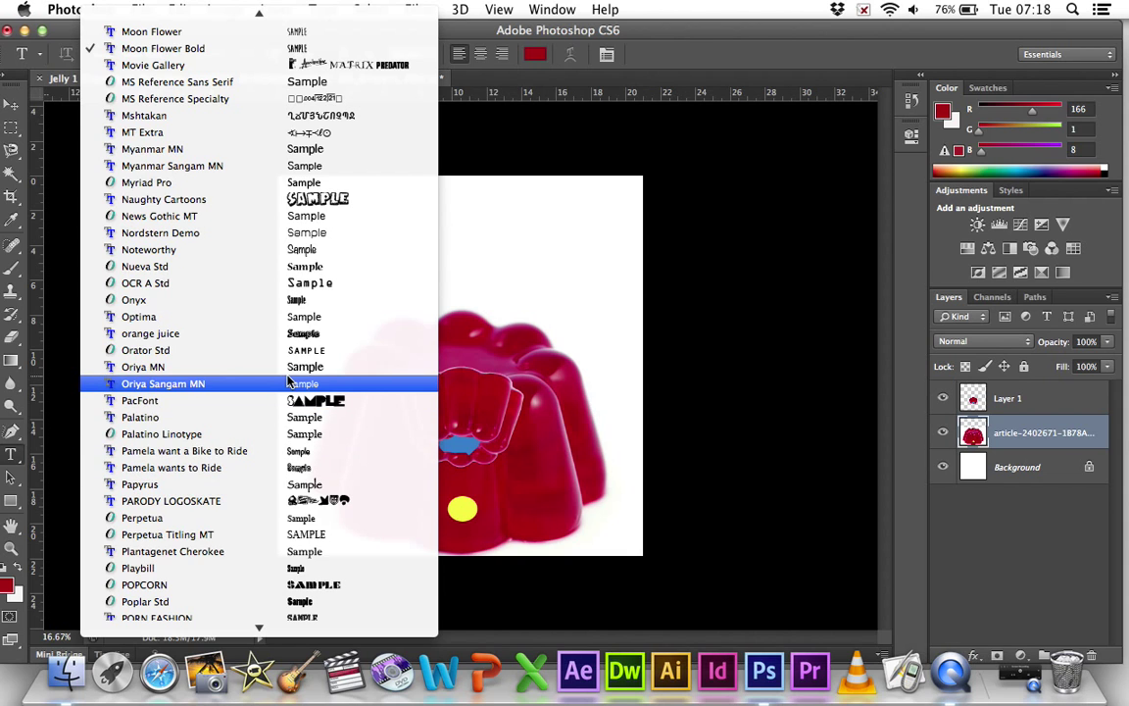
scroll(290, 382, up, 10)
scroll(289, 382, up, 5)
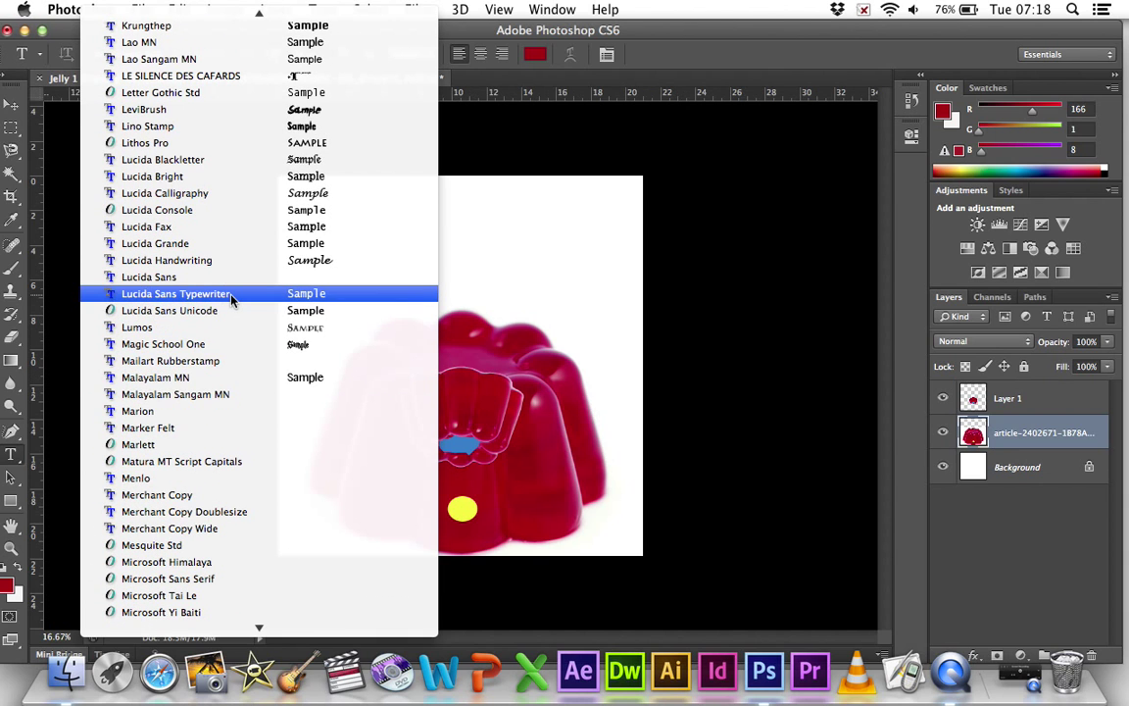
click(232, 295)
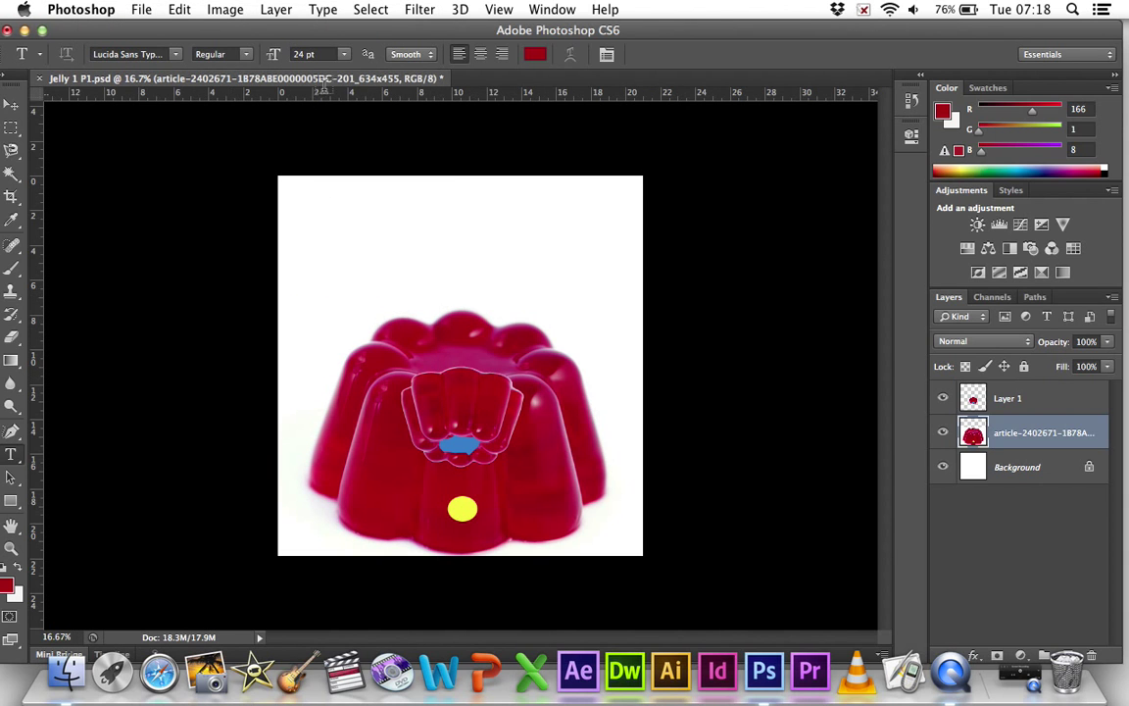
click(345, 55)
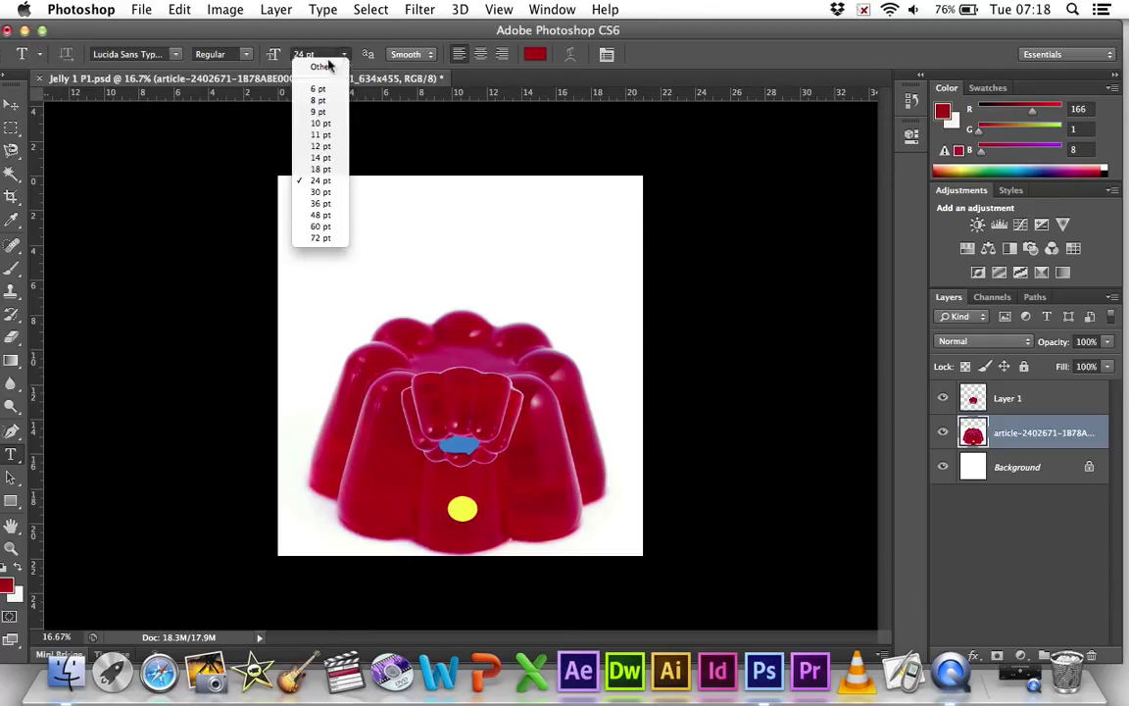
click(327, 239)
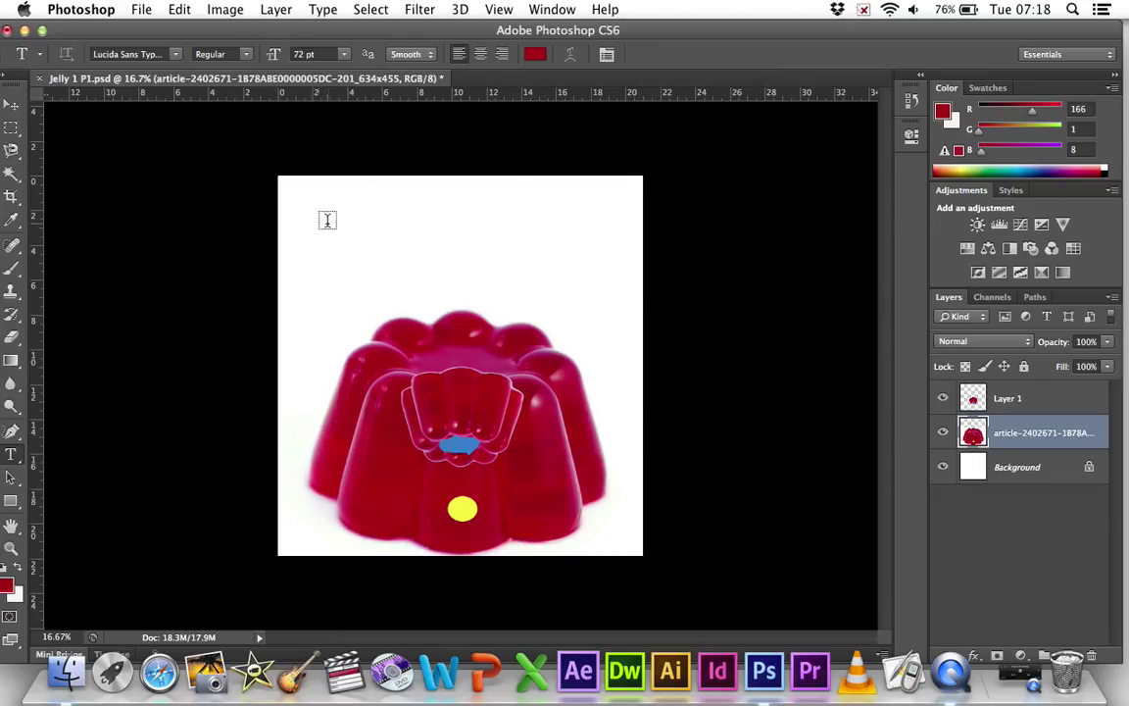
Add a line of text with the teacher's title and surname in the white area above the large jelly and commit it.
click(320, 222)
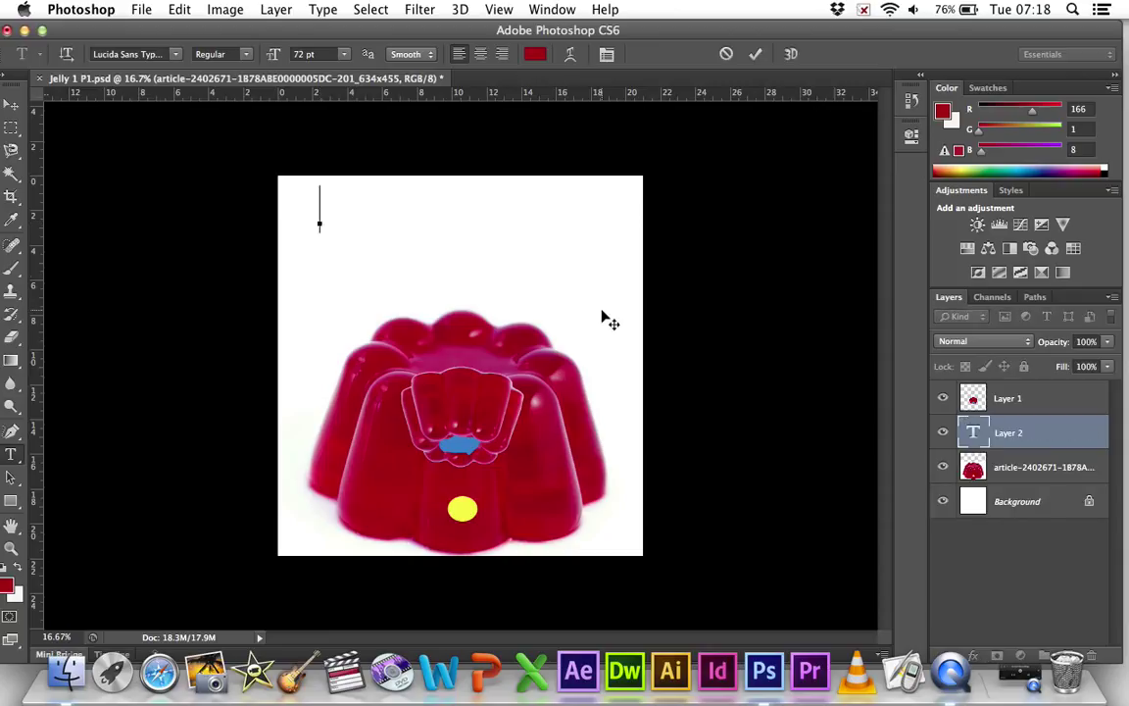
text(Mrs M)
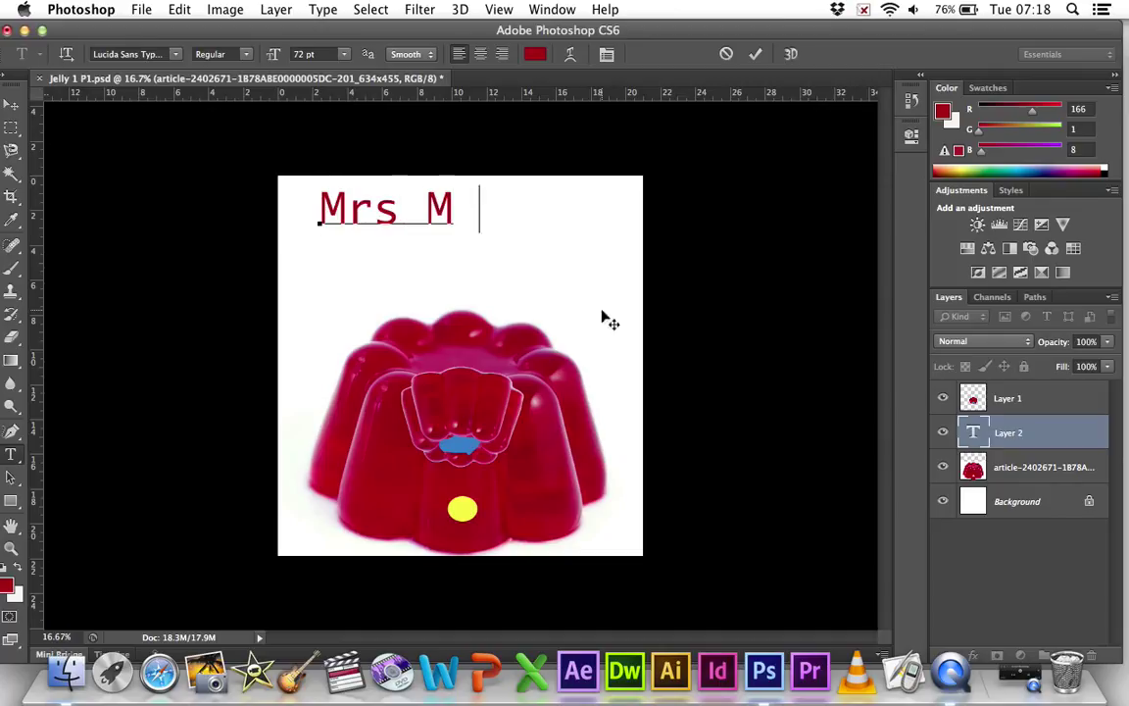
key(BackSpace)
text(cAneny)
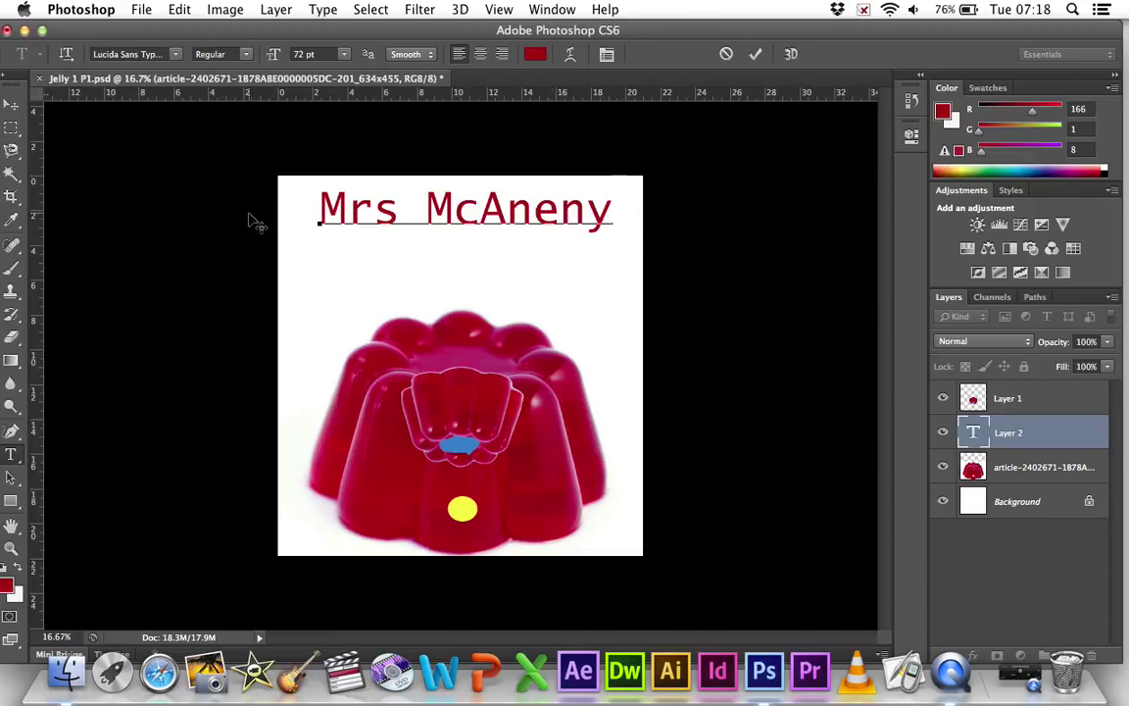
click(11, 527)
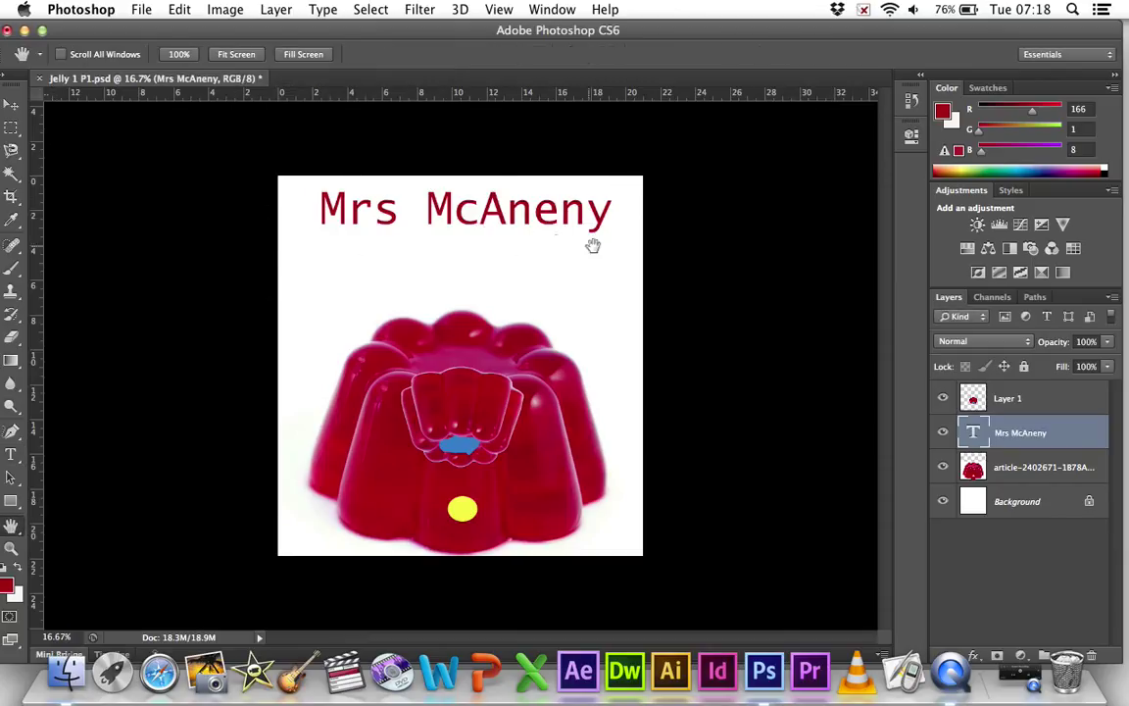
key(super+s)
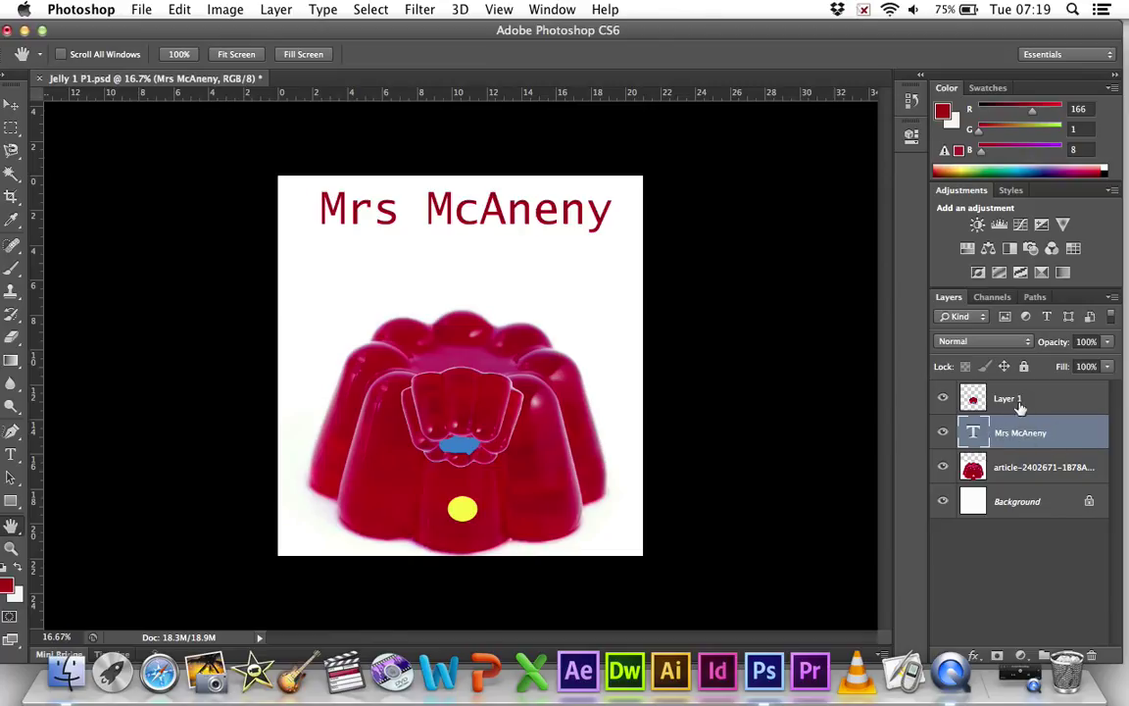
Move the name text straight down across the large jelly, level with the small jelly, using the Move Tool.
click(12, 108)
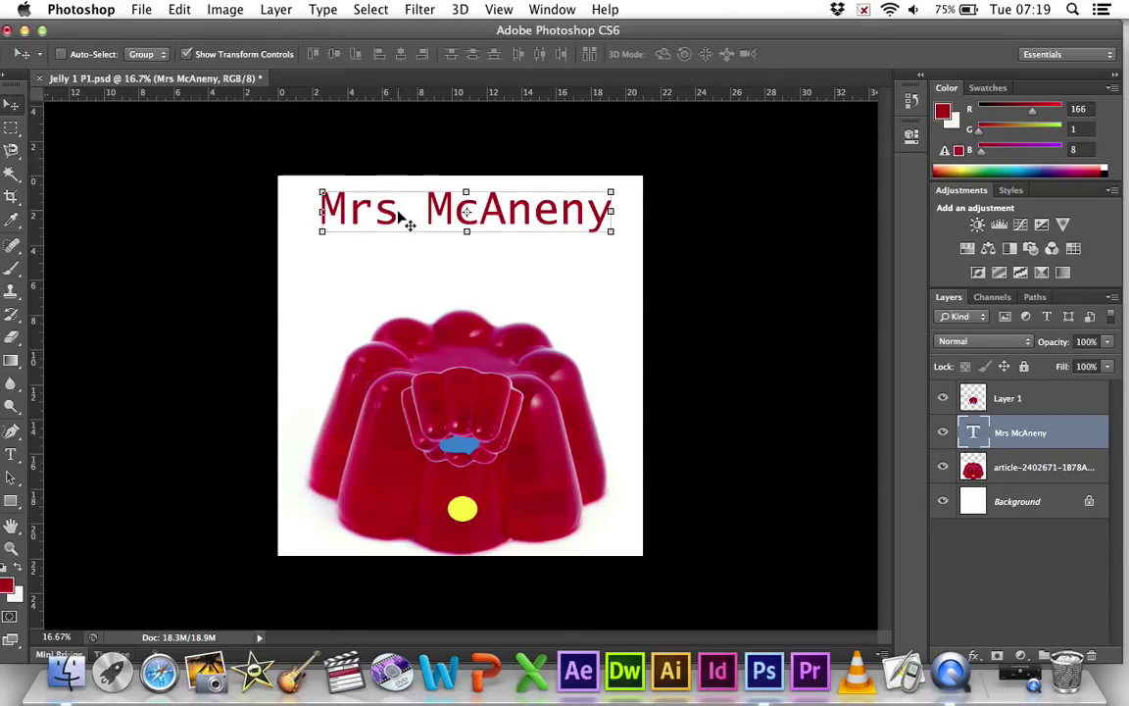
drag(396, 241, 402, 400)
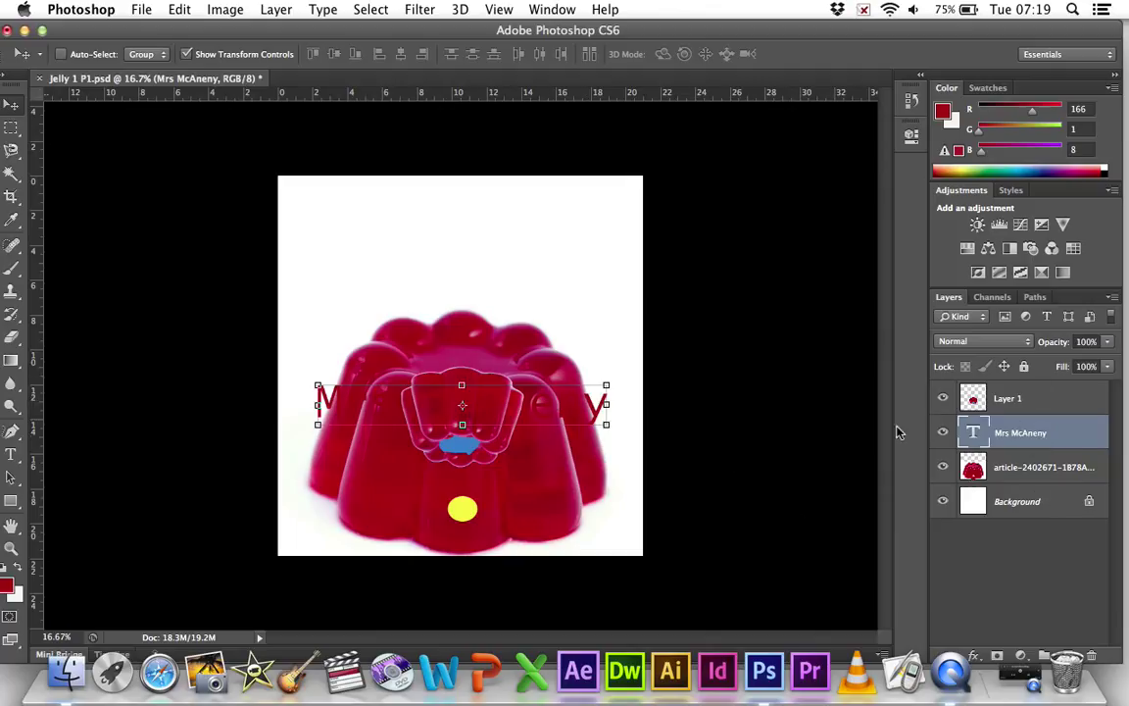
Raise the name's text layer above Layer 1 and move the text back up to the white area above the large jelly.
drag(1084, 433, 1076, 391)
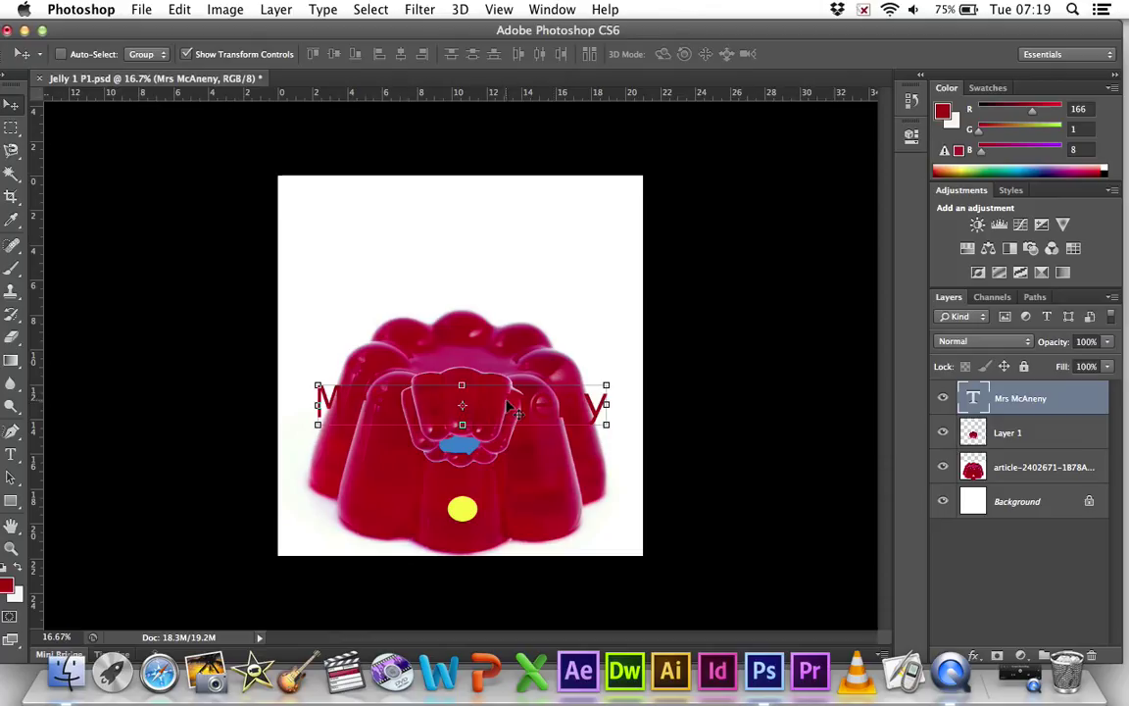
drag(526, 417, 522, 227)
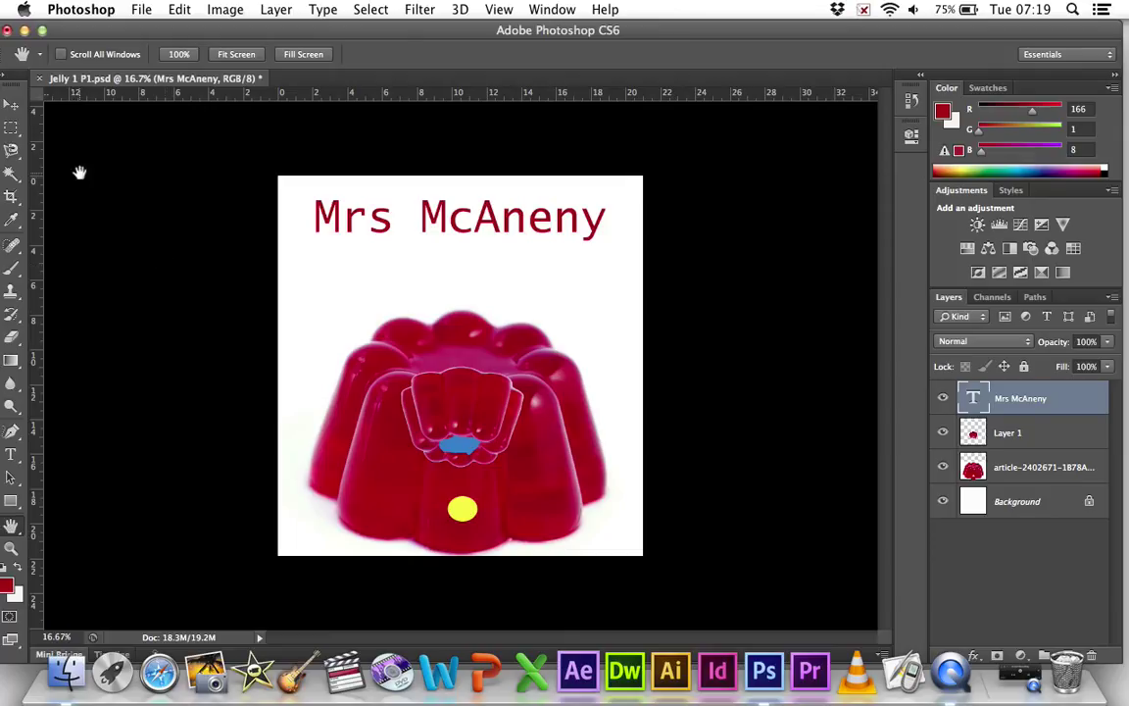
click(11, 219)
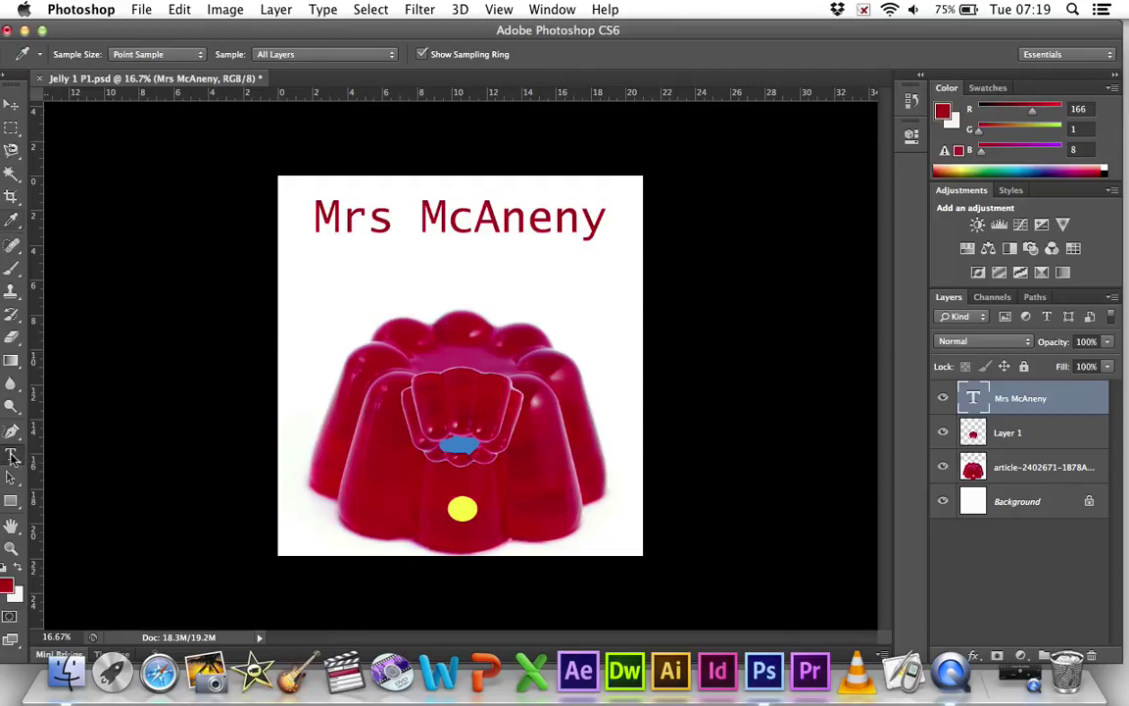
key(t)
click(13, 222)
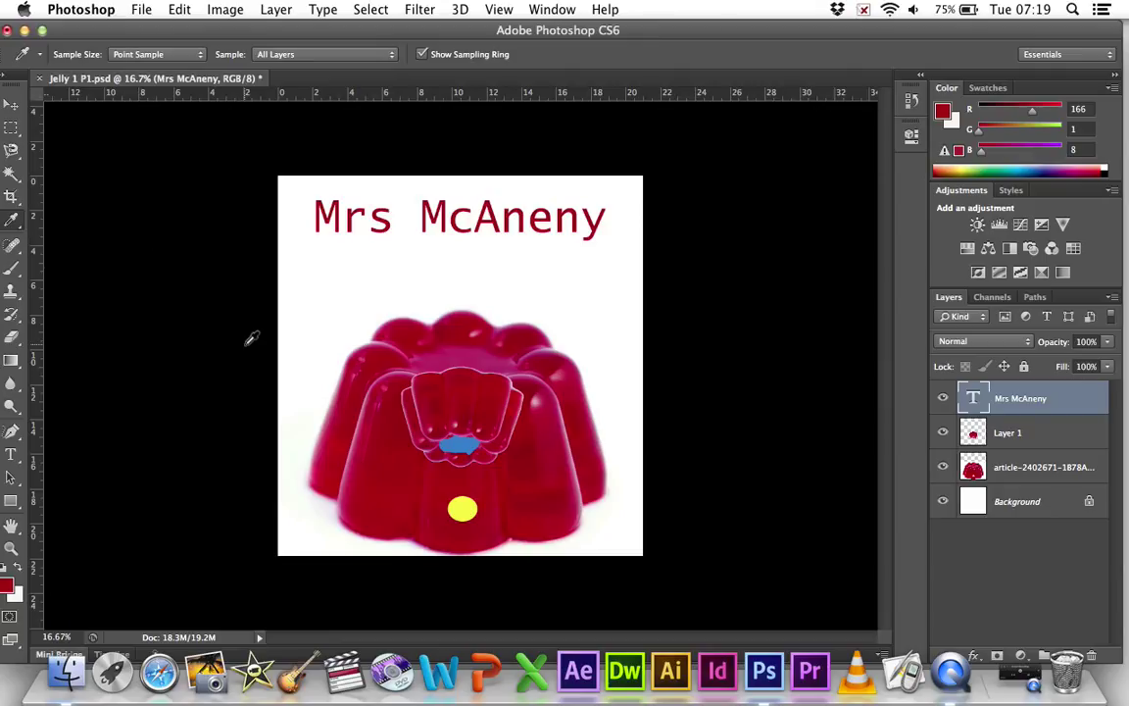
Minimise the jelly document's window to reveal the desktop.
click(24, 31)
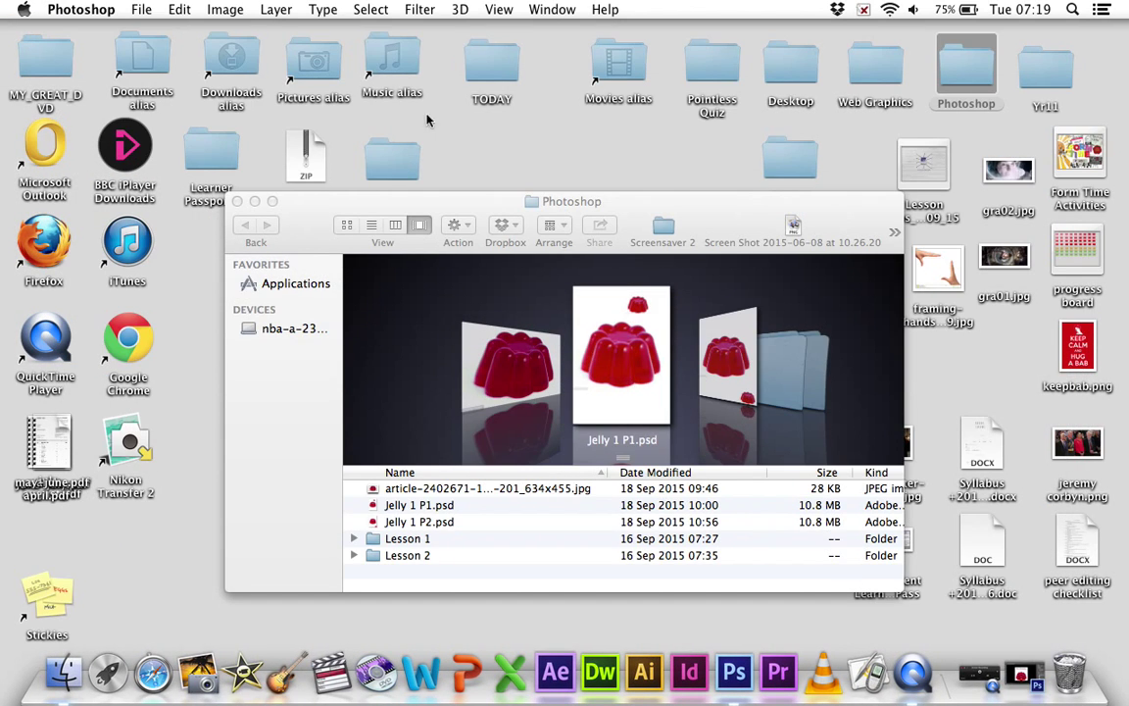